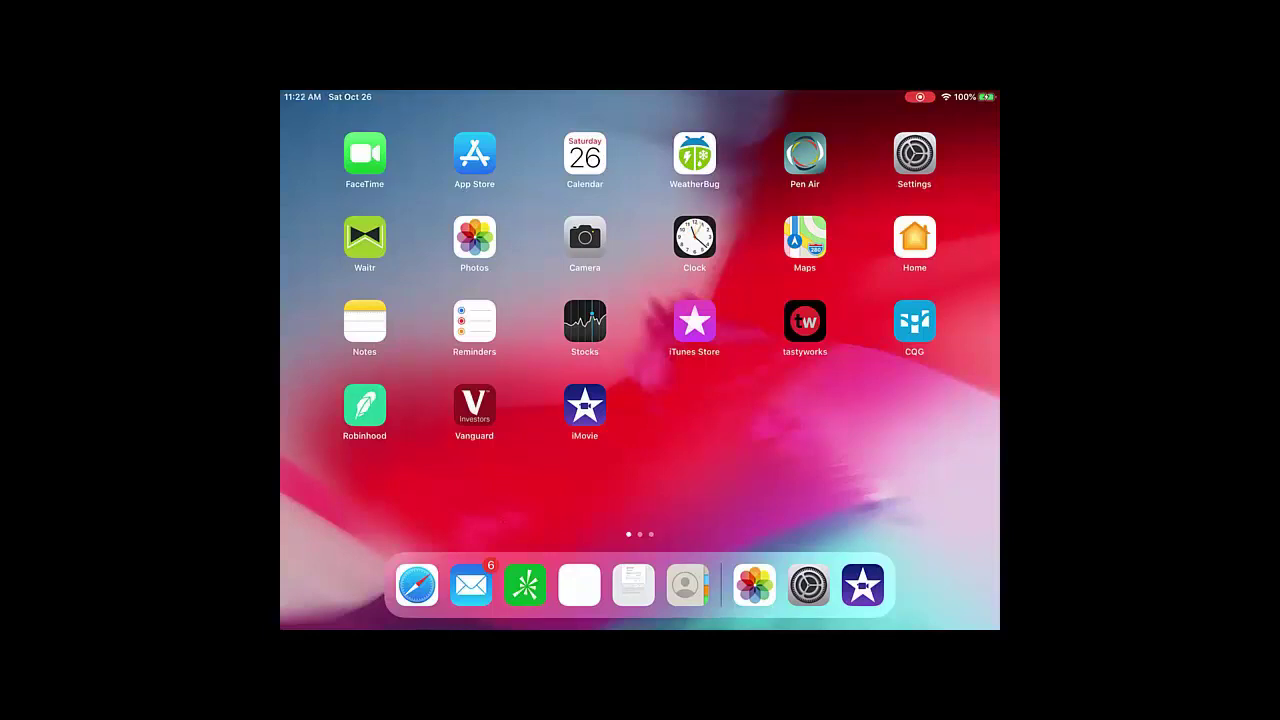
Launch thinkorswim and switch dashboard positions to the combined paperMoney accounts
{"action": "left_click", "coordinate": [525, 585]}
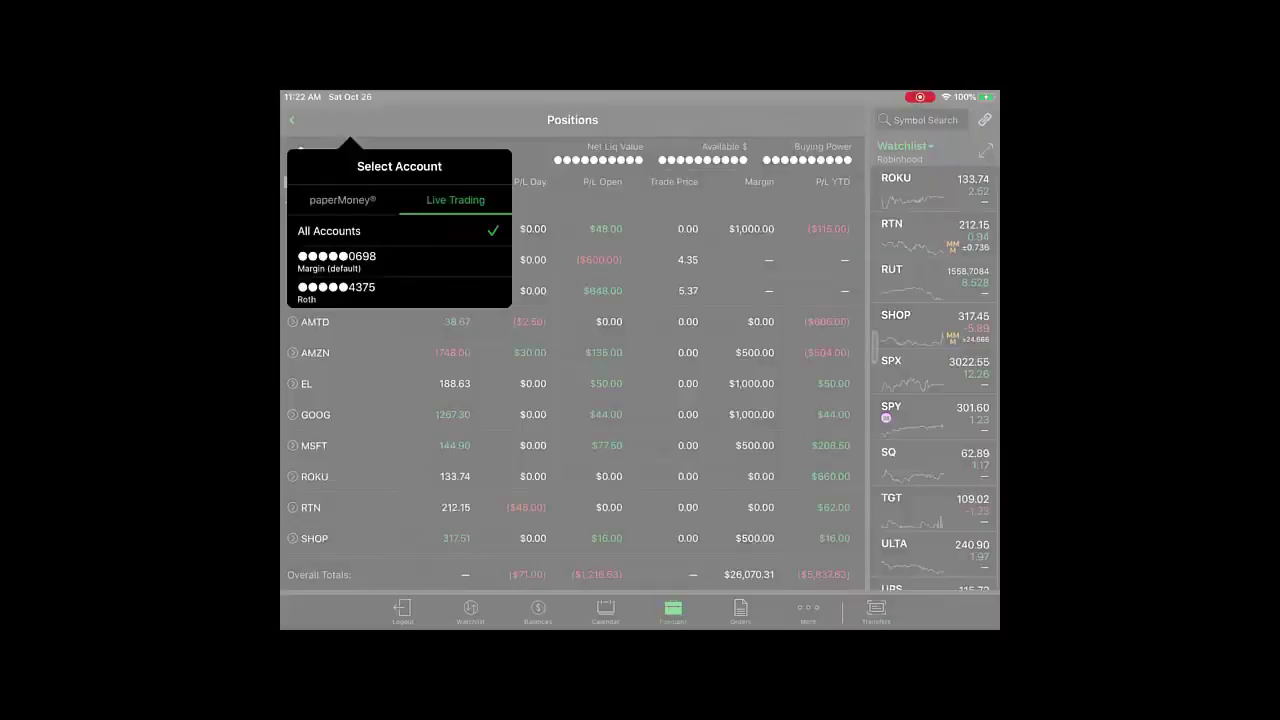
{"action": "left_click", "coordinate": [337, 262]}
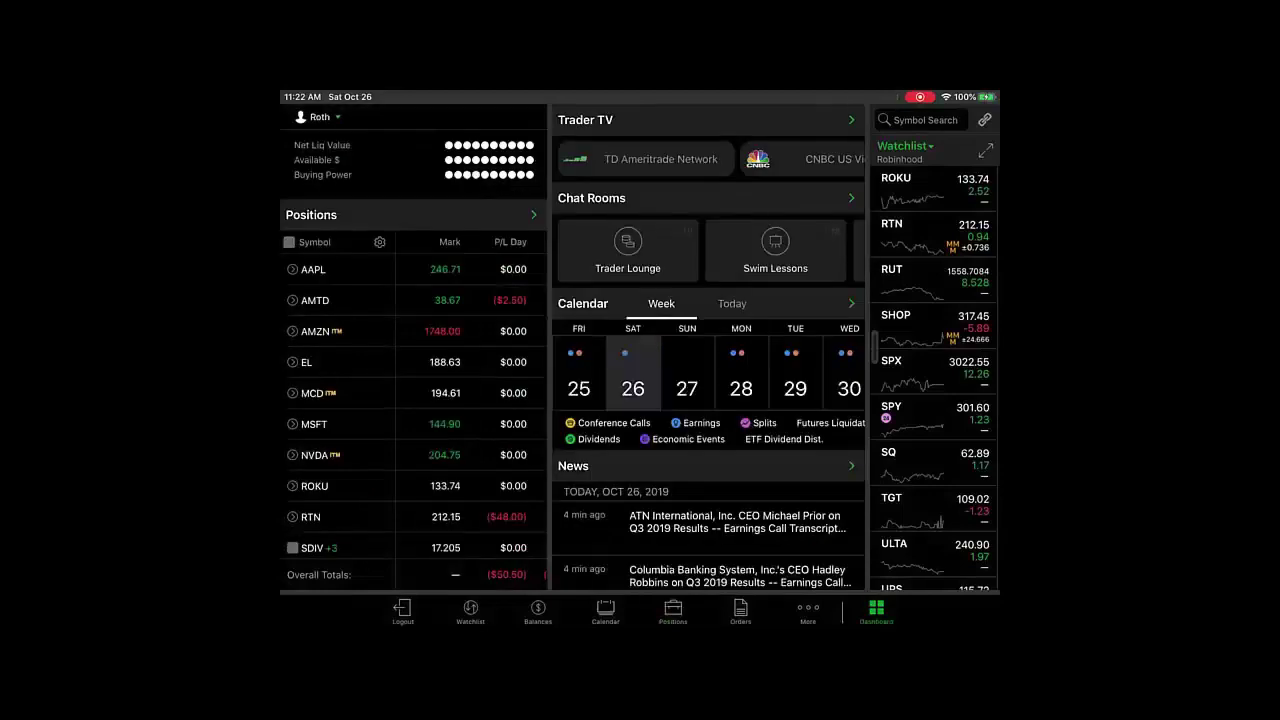
{"action": "left_click", "coordinate": [318, 117]}
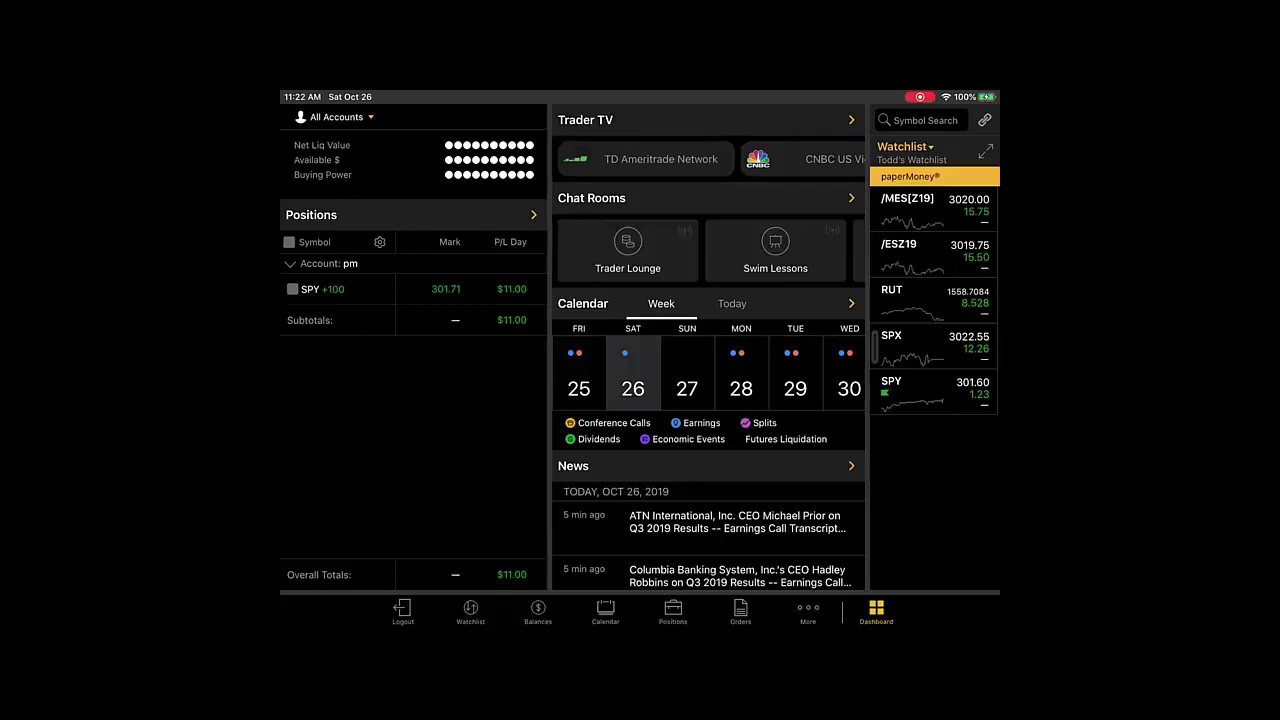
Show positions for All Accounts under Live Trading
{"action": "left_click", "coordinate": [335, 117]}
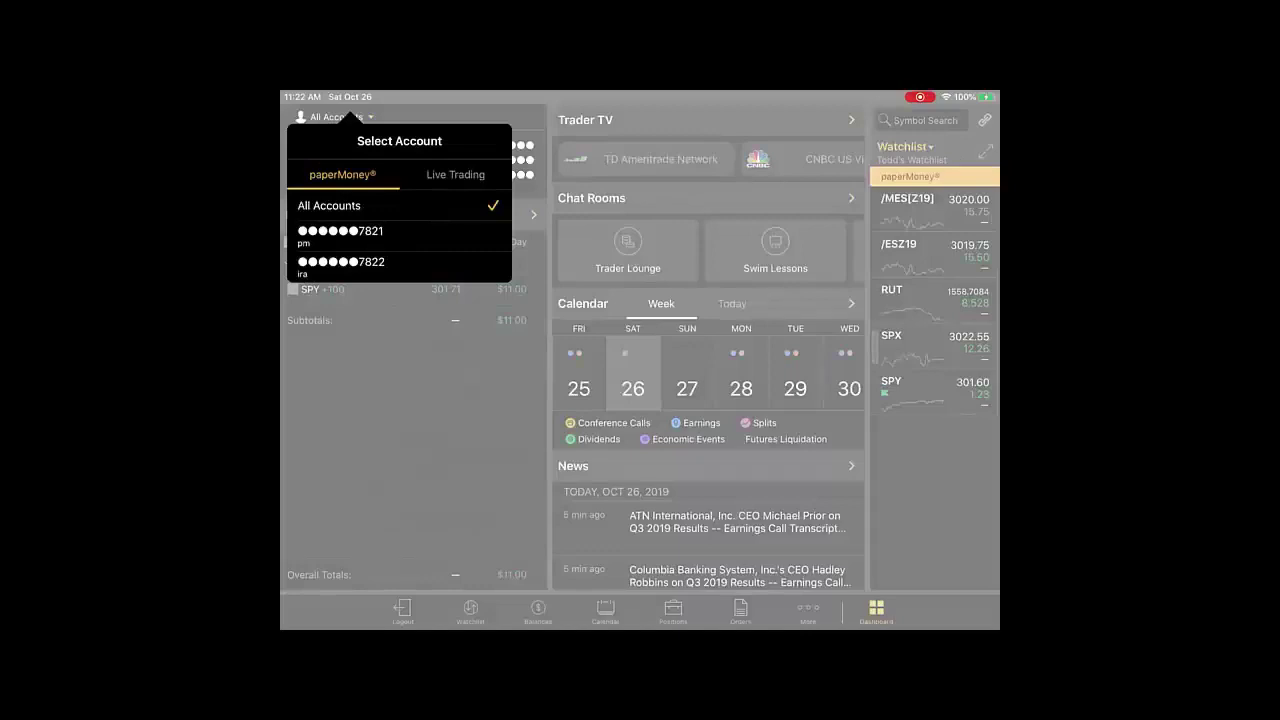
{"action": "left_click", "coordinate": [455, 174]}
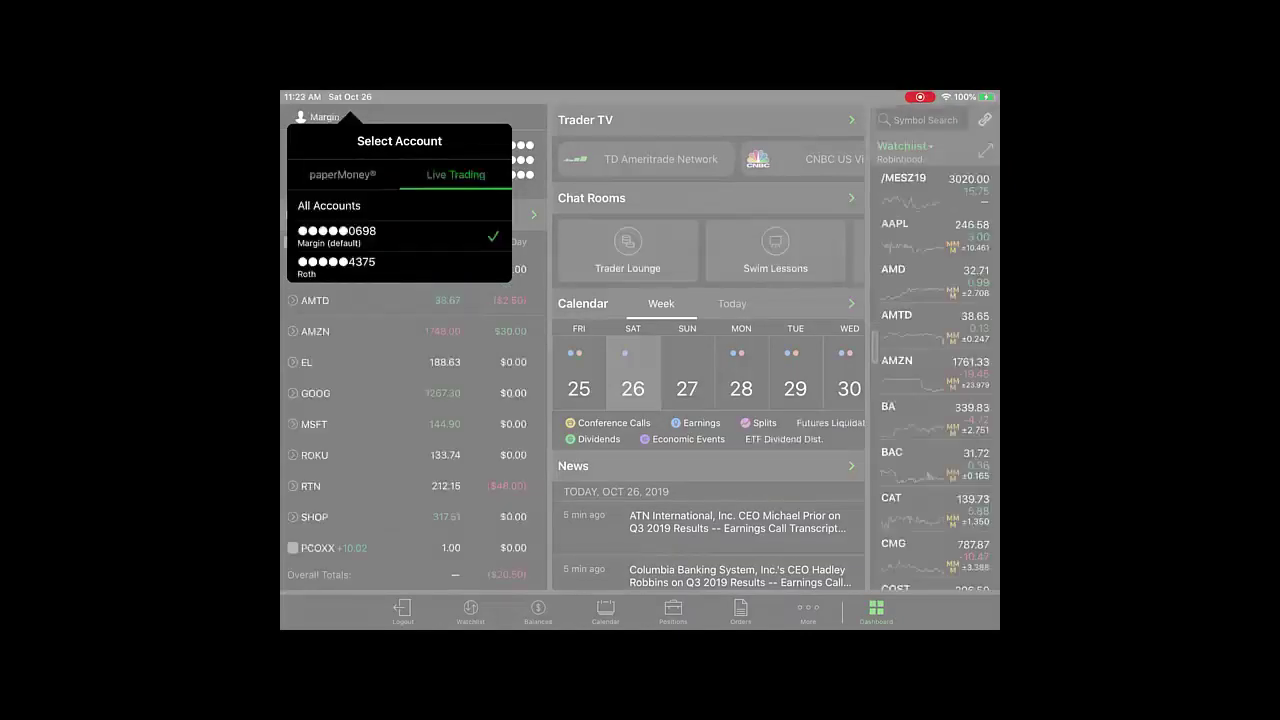
{"action": "left_click", "coordinate": [329, 205]}
Scroll through the live positions, then expand the Robinhood watchlist to full screen
{"action": "scroll", "coordinate": [413, 420], "scroll_direction": "down", "scroll_amount": 10}
{"action": "scroll", "coordinate": [413, 420], "scroll_direction": "up", "scroll_amount": 10}
{"action": "scroll", "coordinate": [413, 420], "scroll_direction": "up", "scroll_amount": 2}
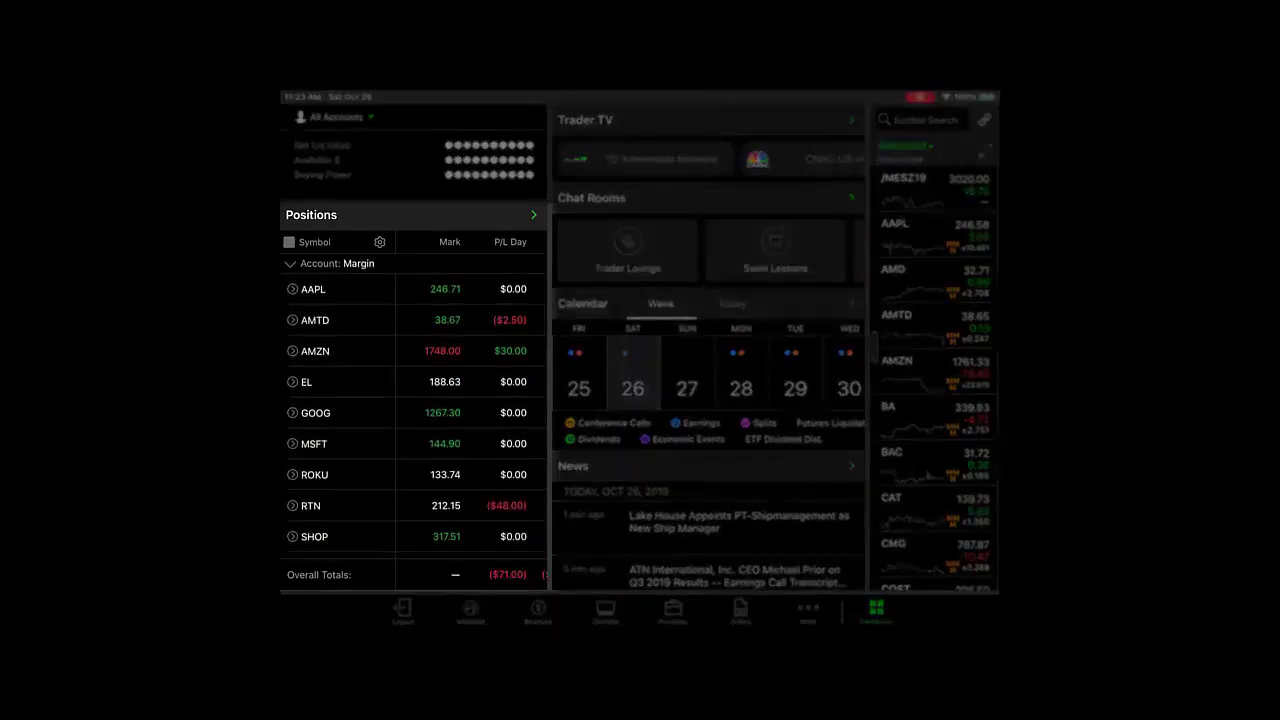
{"action": "scroll", "coordinate": [413, 420], "scroll_direction": "down", "scroll_amount": 5}
{"action": "scroll", "coordinate": [413, 420], "scroll_direction": "down", "scroll_amount": 3}
{"action": "scroll", "coordinate": [413, 420], "scroll_direction": "down", "scroll_amount": 2}
{"action": "scroll", "coordinate": [413, 420], "scroll_direction": "down", "scroll_amount": 2}
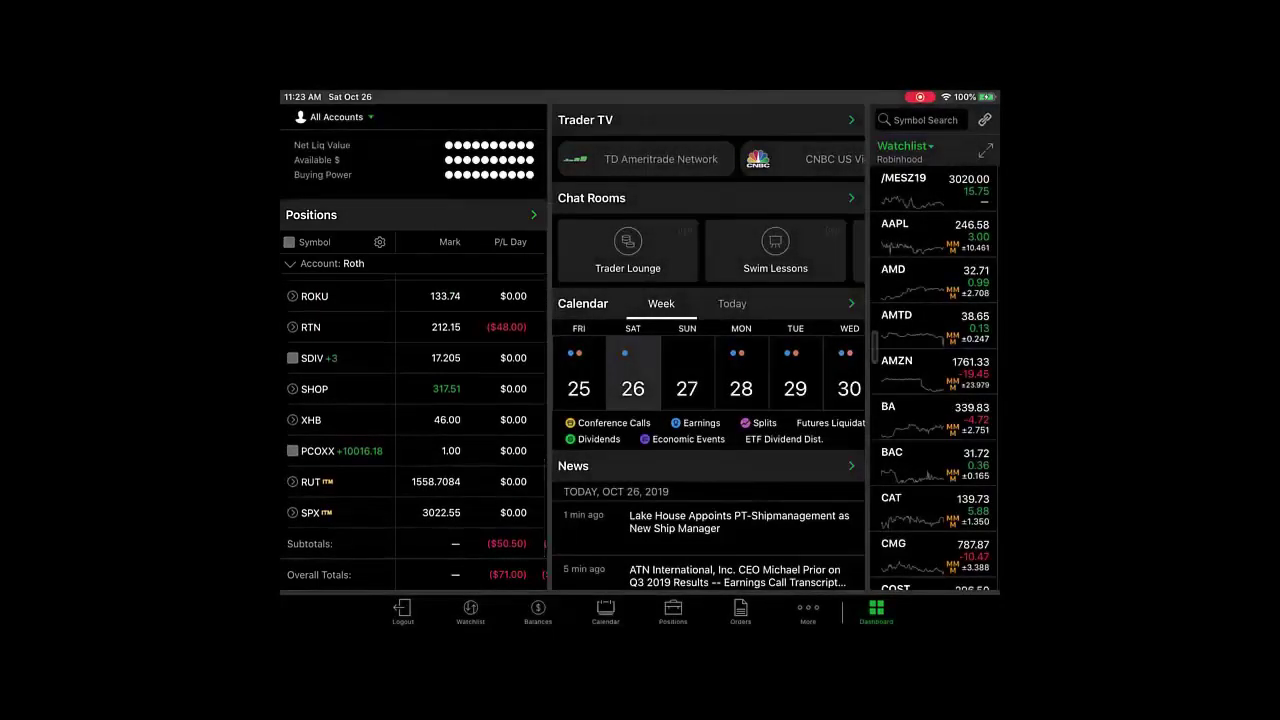
{"action": "scroll", "coordinate": [415, 414], "scroll_direction": "up", "scroll_amount": 10}
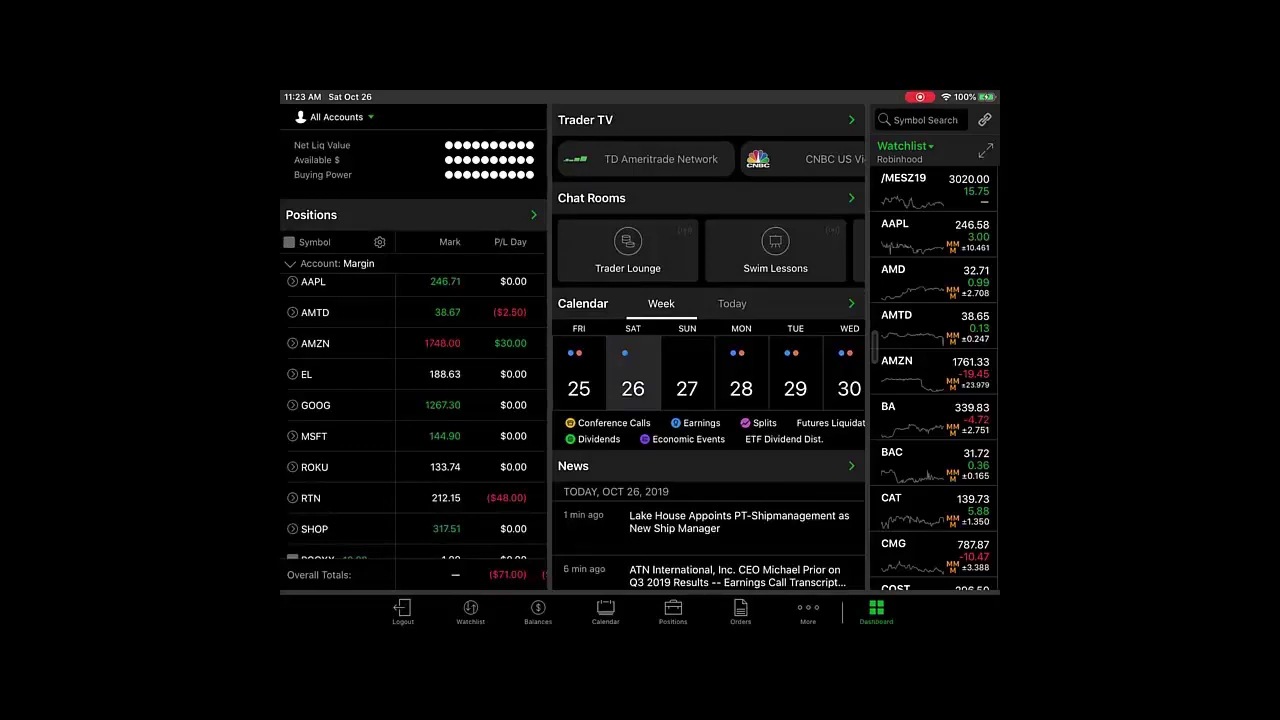
{"action": "left_click", "coordinate": [985, 150]}
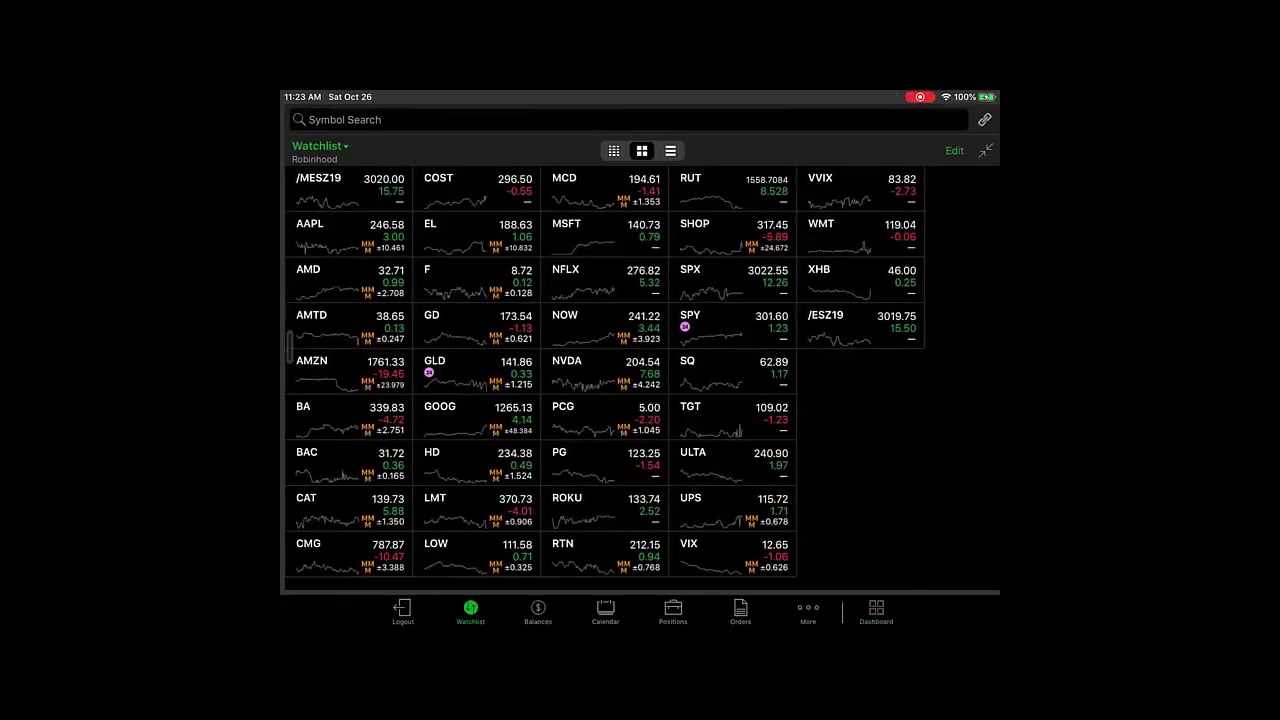
Add symbol GMC to the Robinhood watchlist, move it below GLD, and save
{"action": "left_click", "coordinate": [954, 150]}
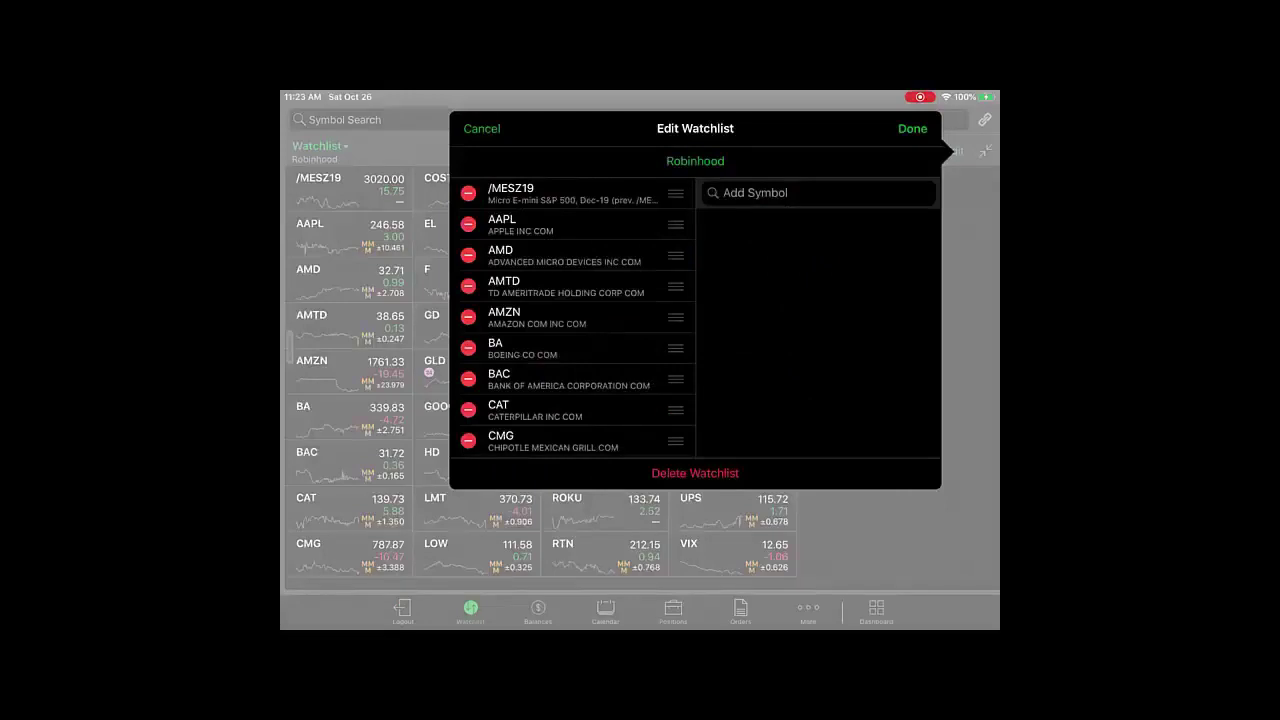
{"action": "left_click", "coordinate": [818, 192]}
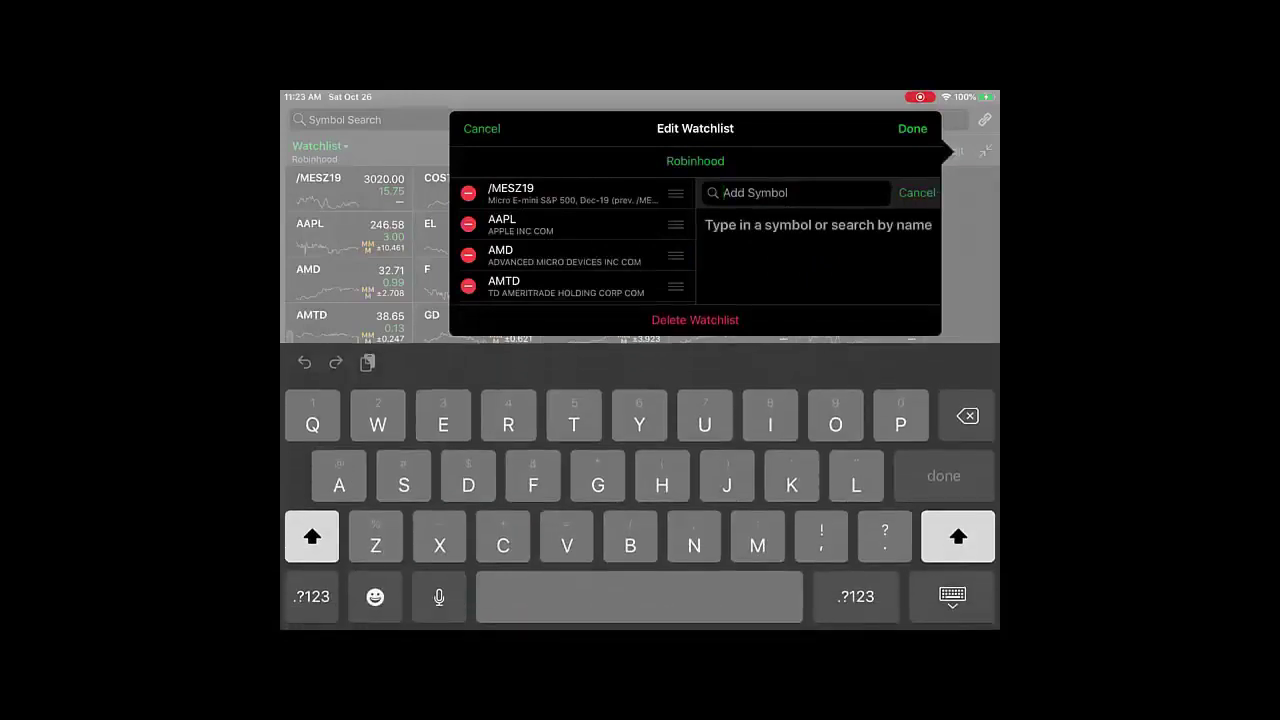
{"action": "type", "text": "GMC"}
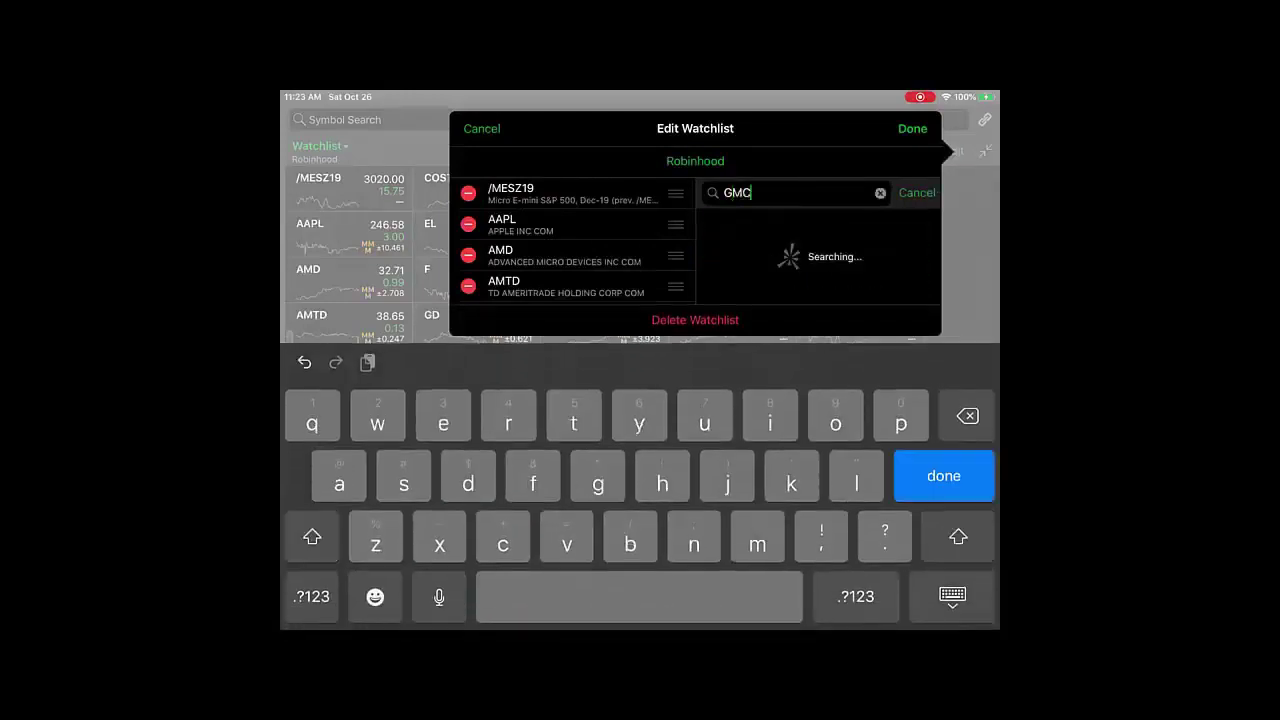
{"action": "left_click", "coordinate": [715, 224]}
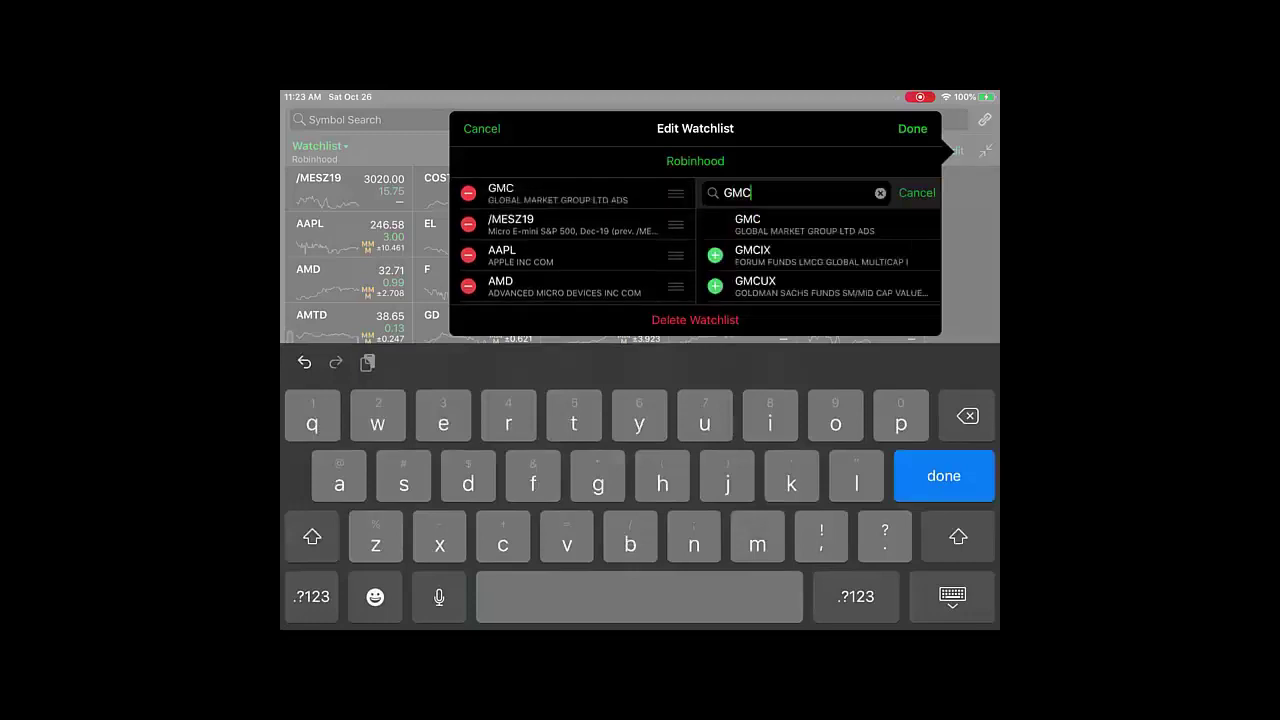
{"action": "left_click", "coordinate": [952, 596]}
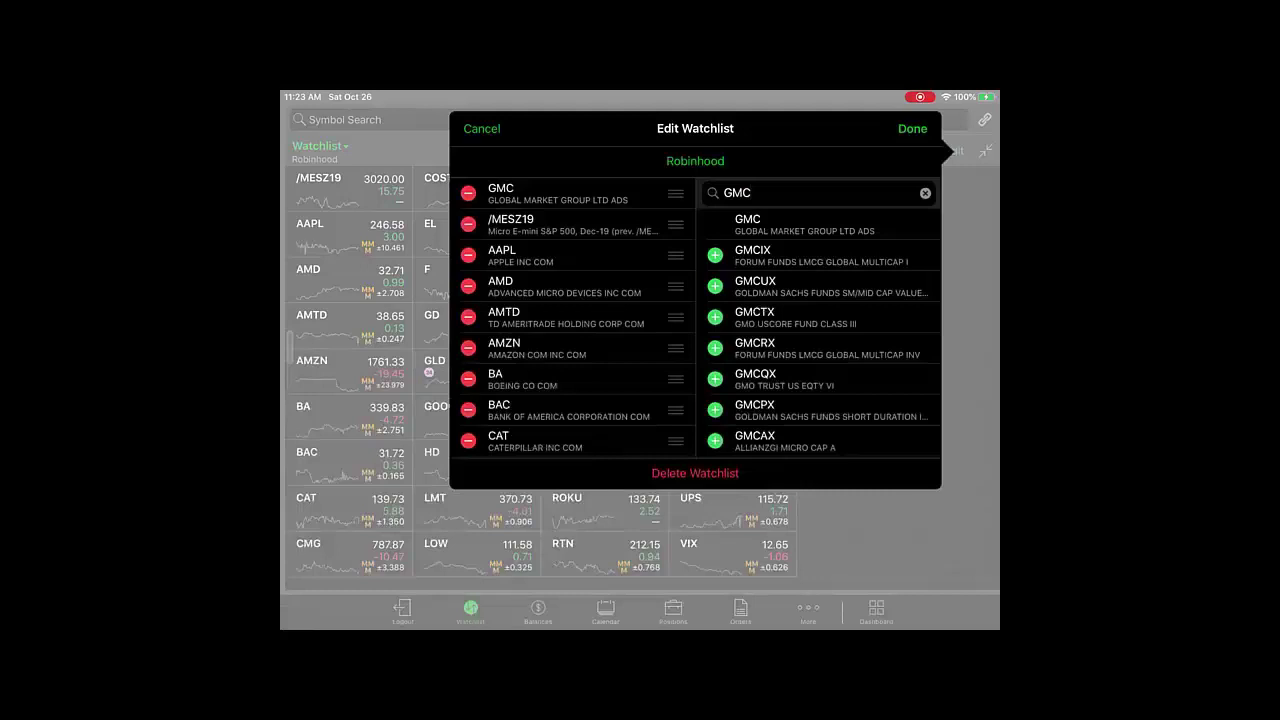
{"action": "mouse_move", "coordinate": [675, 193]}
{"action": "left_mouse_down"}
{"action": "mouse_move", "coordinate": [675, 449]}
{"action": "mouse_move", "coordinate": [675, 251]}
{"action": "mouse_move", "coordinate": [675, 367]}
{"action": "left_mouse_up"}
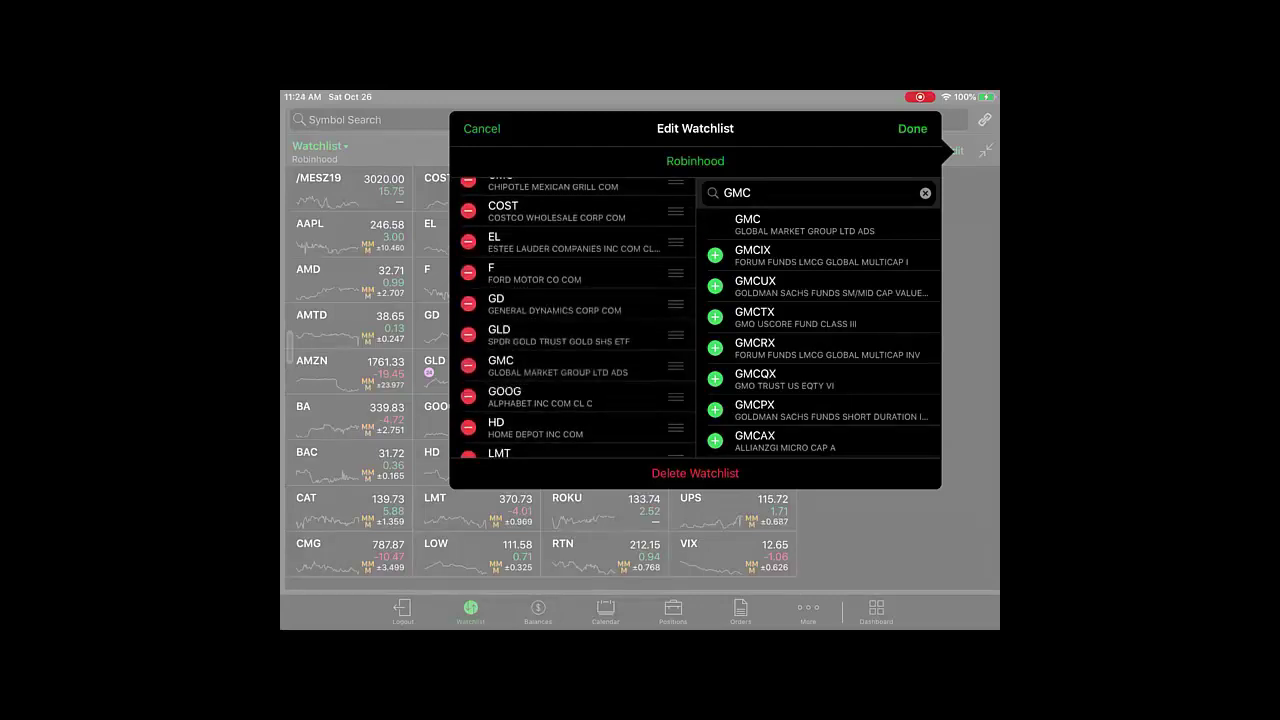
{"action": "left_click", "coordinate": [912, 128]}
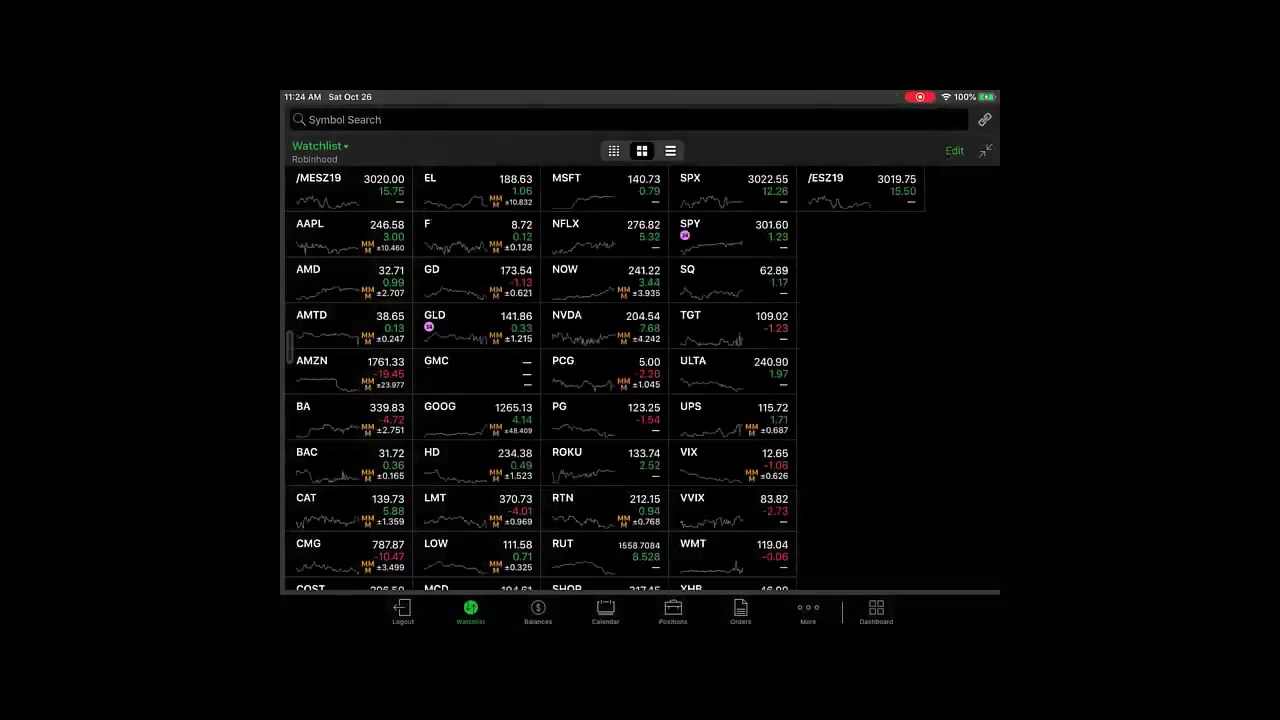
Preview GMC's quote, return to the Dashboard, and open GOOG's chart time-frame list
{"action": "left_click", "coordinate": [476, 372]}
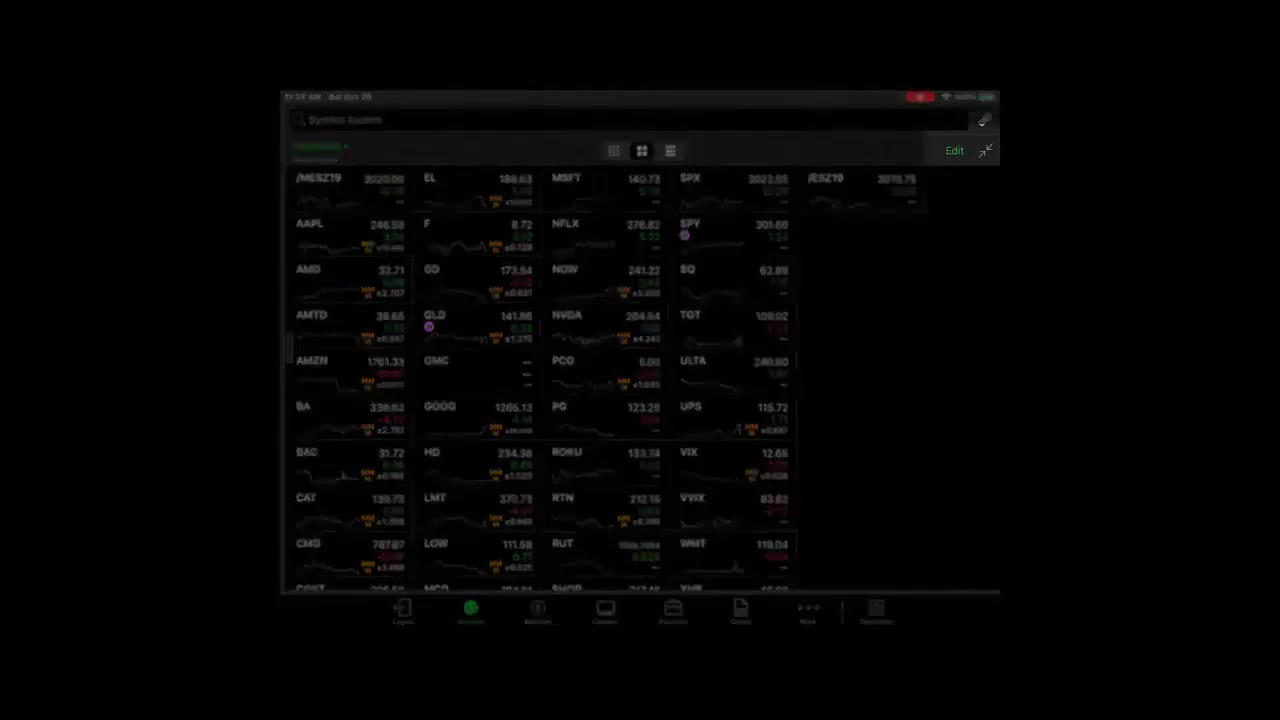
{"action": "left_click", "coordinate": [876, 610]}
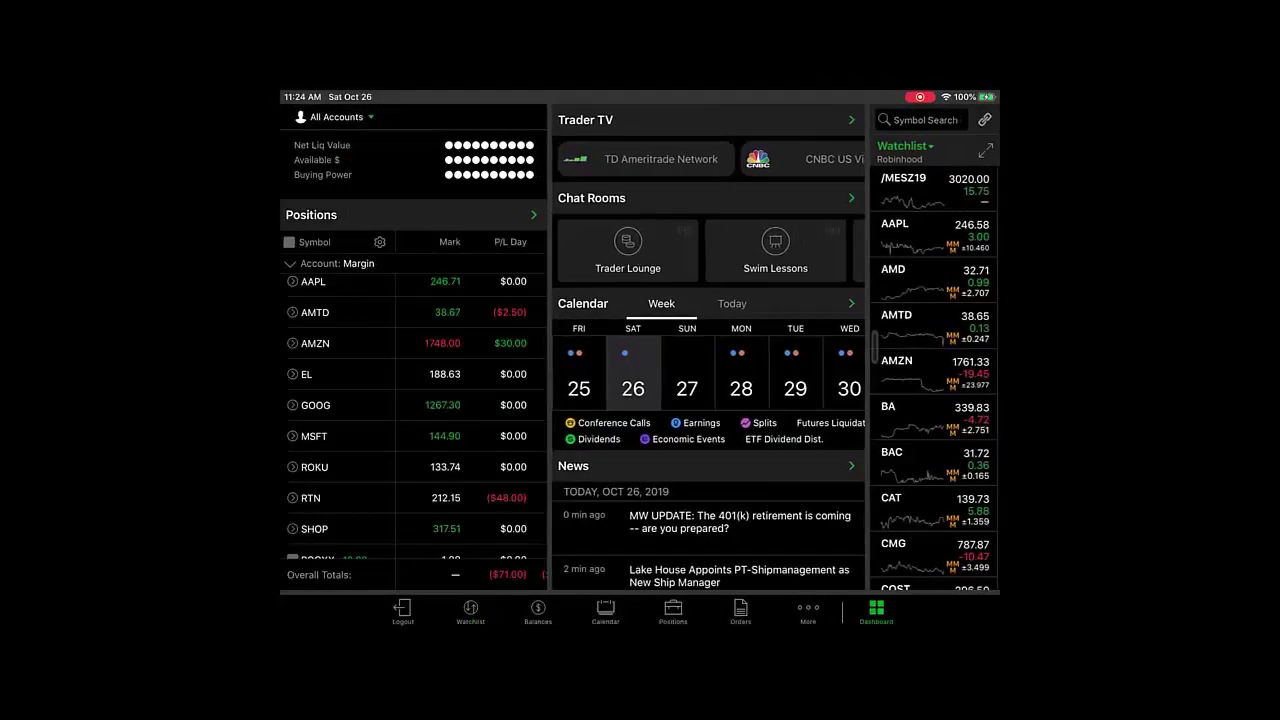
{"action": "scroll", "coordinate": [415, 420], "scroll_direction": "down", "scroll_amount": 2}
{"action": "scroll", "coordinate": [934, 380], "scroll_direction": "down", "scroll_amount": 3}
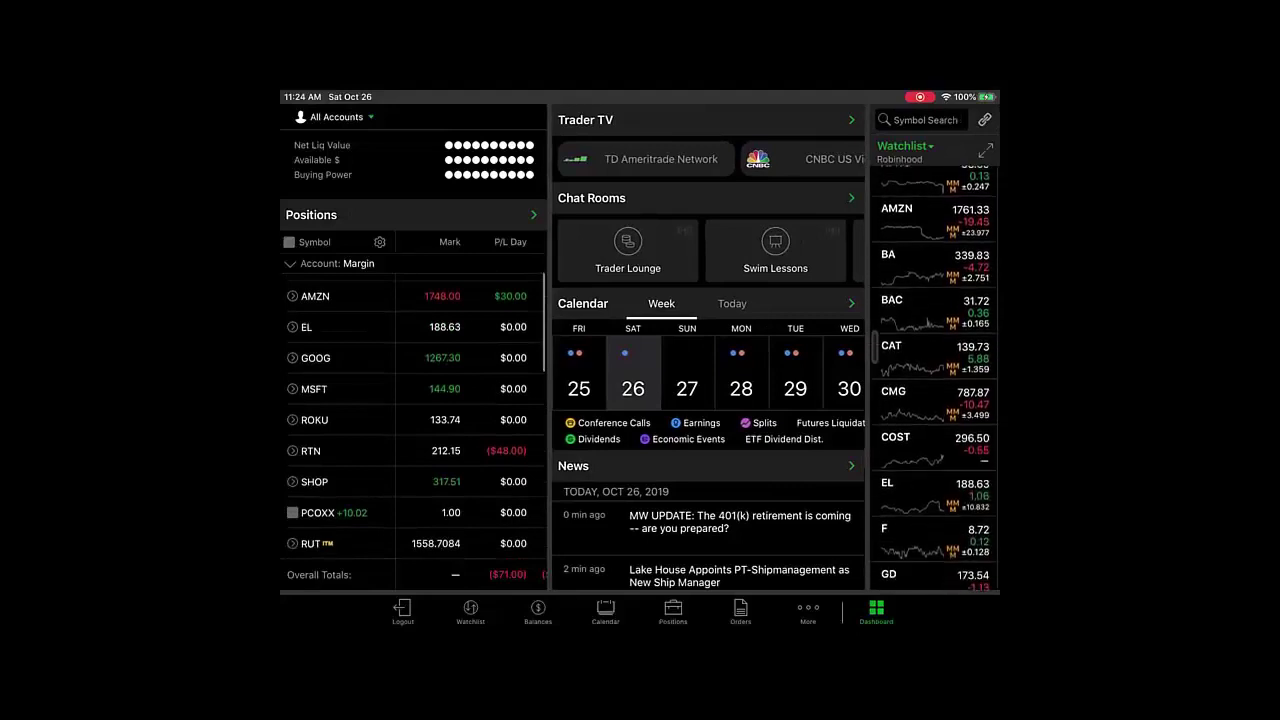
{"action": "scroll", "coordinate": [934, 380], "scroll_direction": "down", "scroll_amount": 5}
{"action": "left_click", "coordinate": [893, 380]}
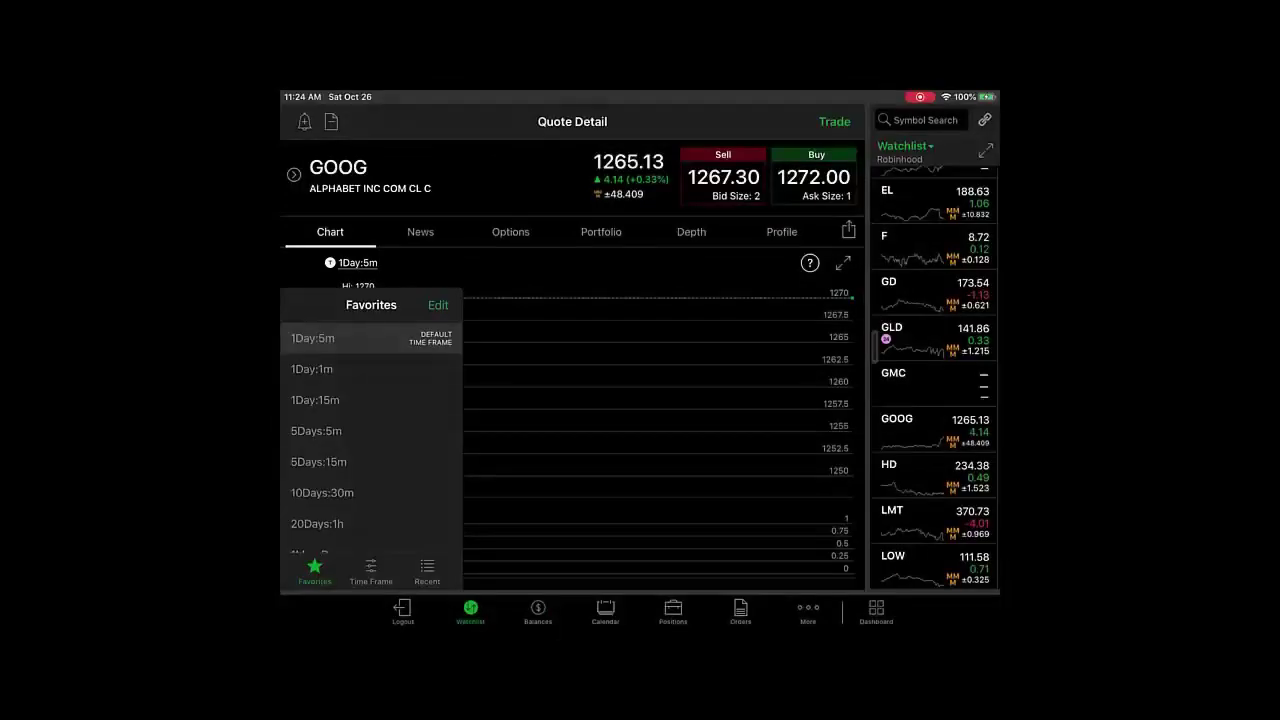
Change the GOOG chart time frame to Intraday 1 Day / 1 Minute
{"action": "left_click", "coordinate": [427, 570]}
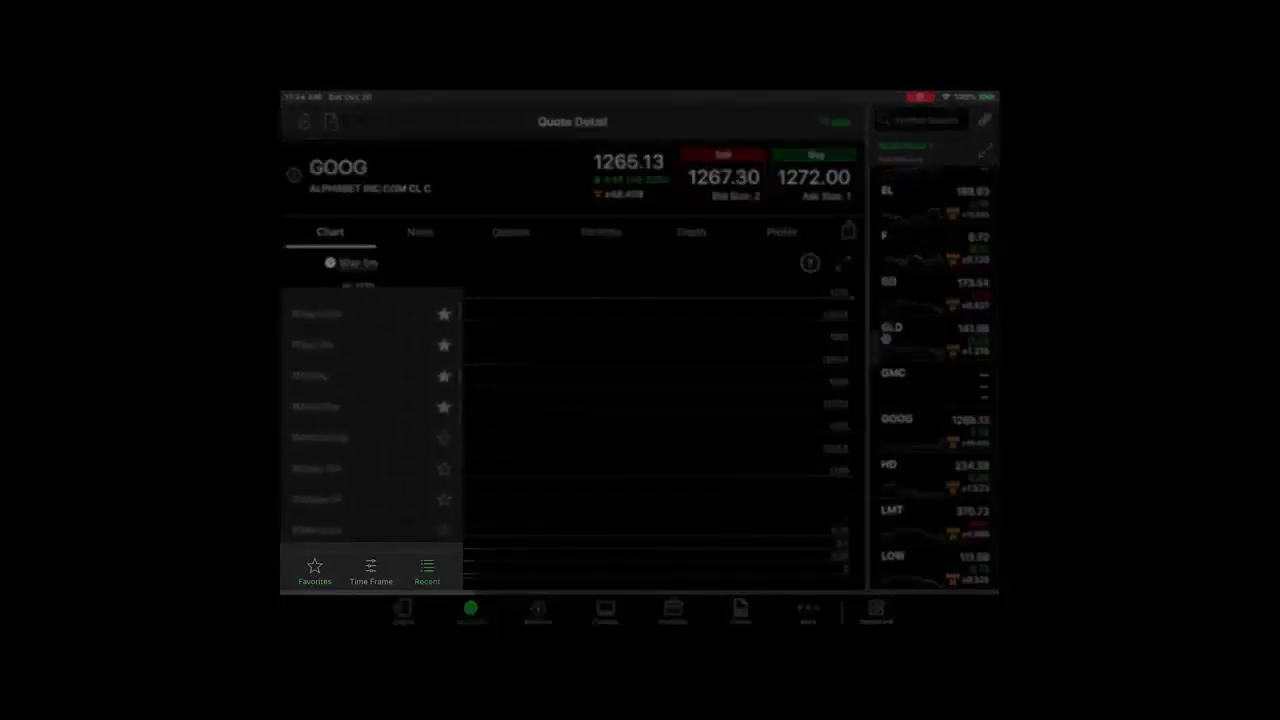
{"action": "left_click", "coordinate": [371, 570]}
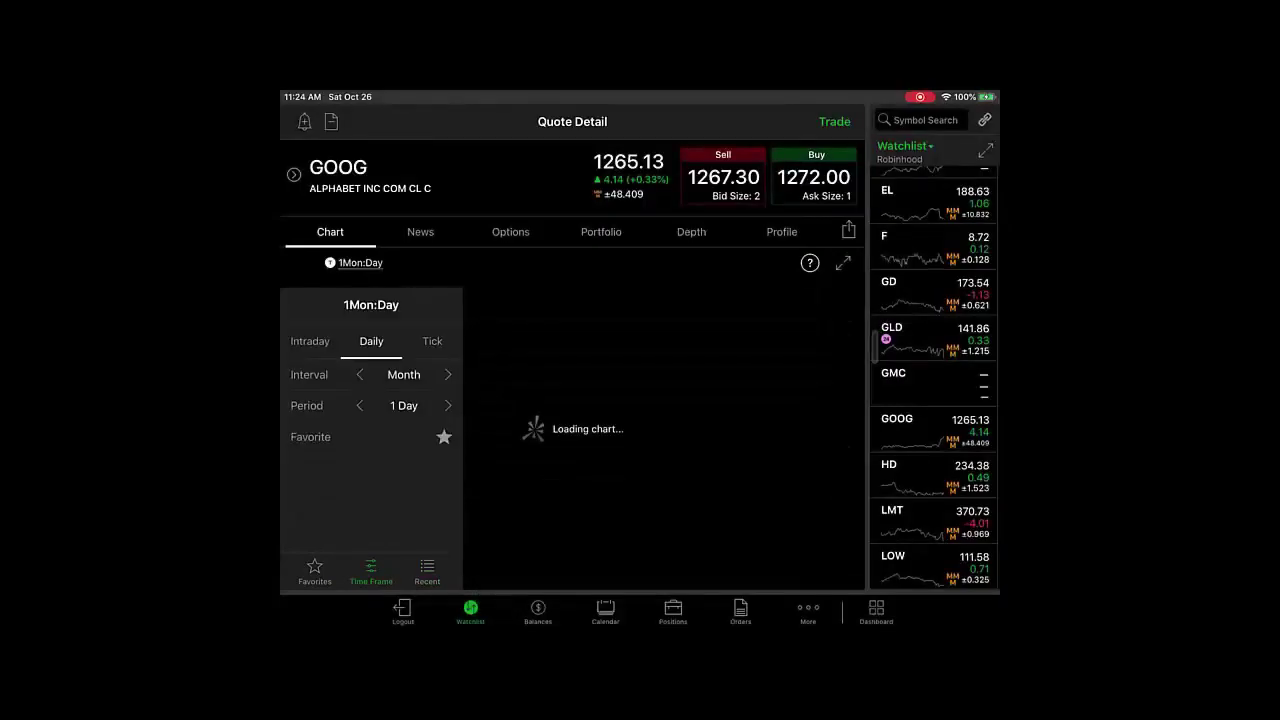
{"action": "left_click", "coordinate": [310, 341]}
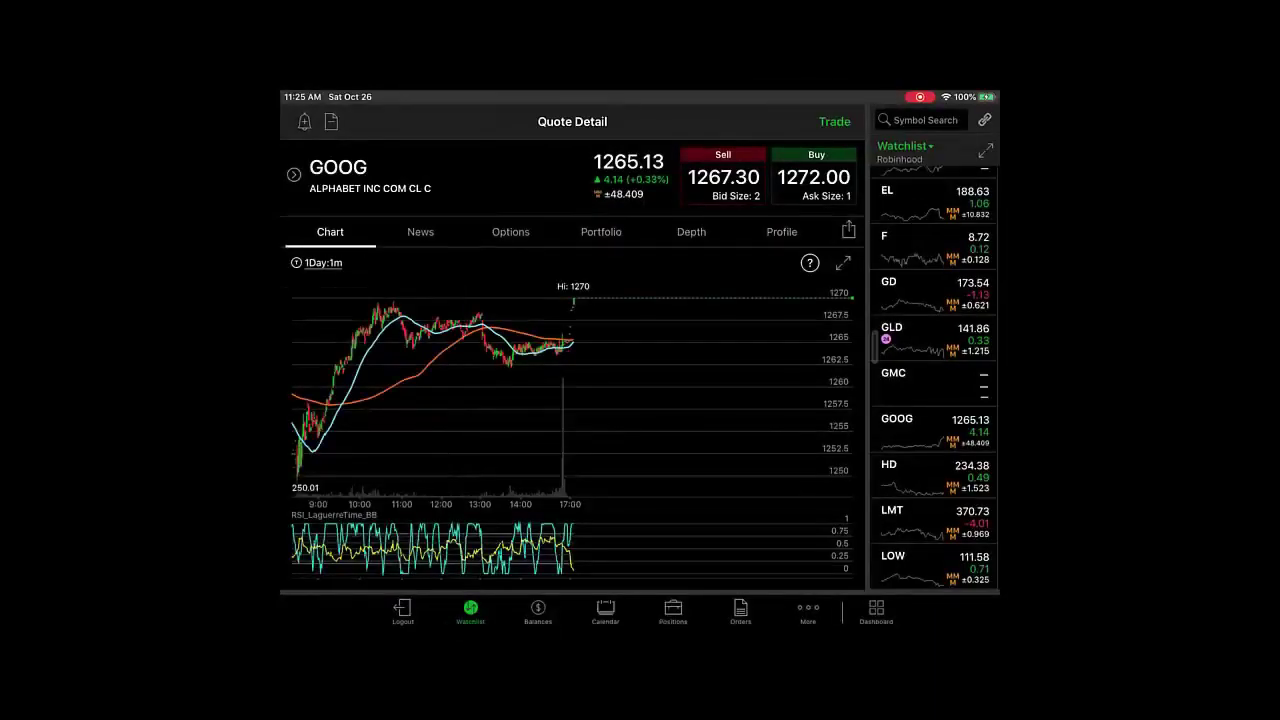
{"action": "left_click", "coordinate": [323, 262]}
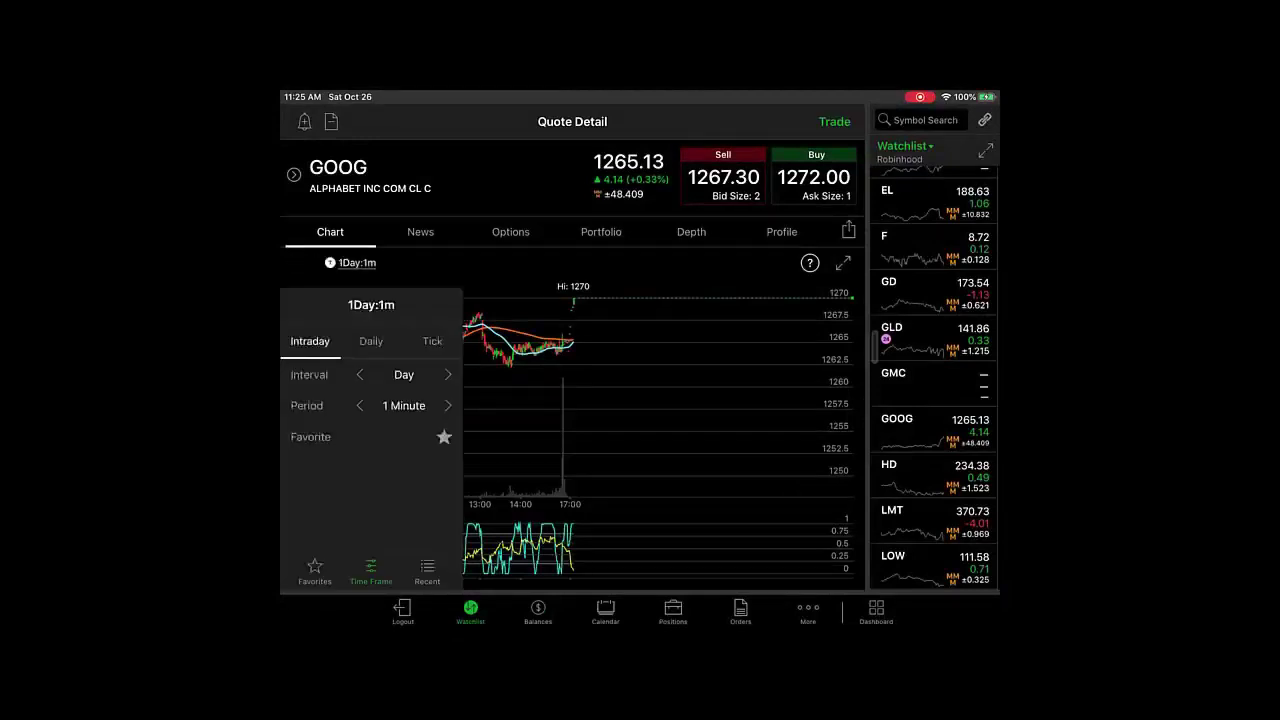
{"action": "left_click", "coordinate": [357, 262]}
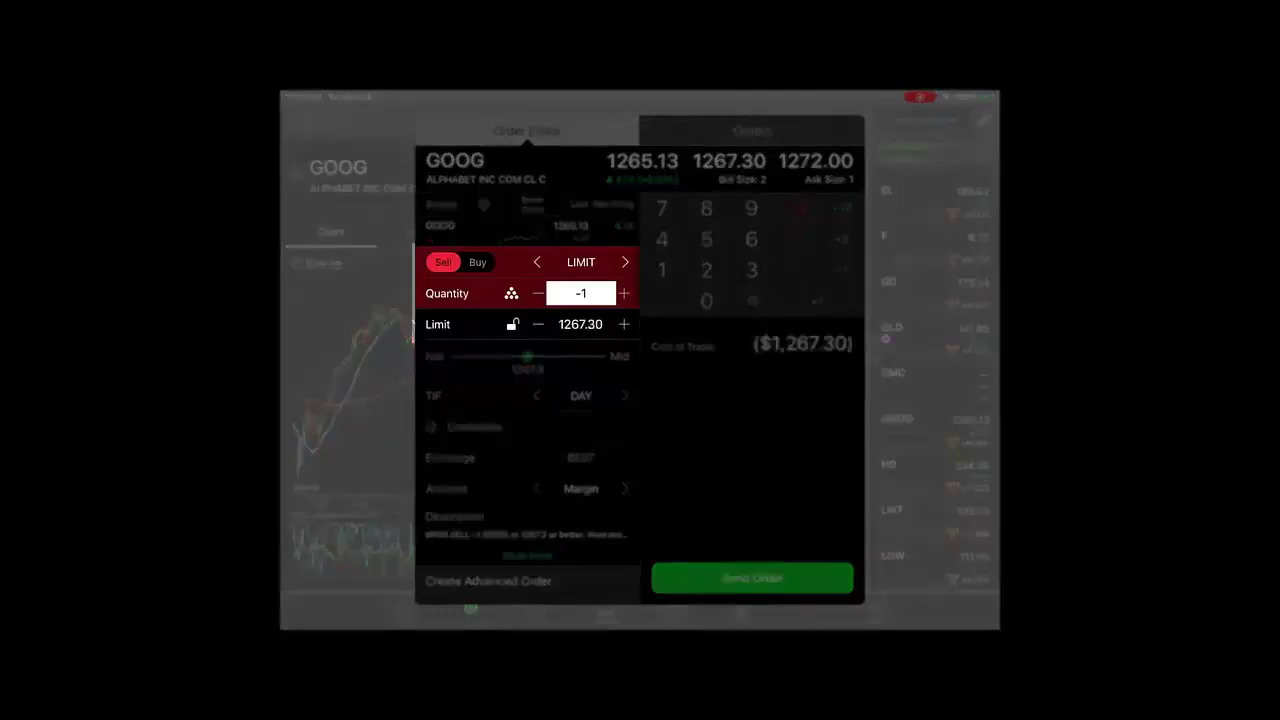
Raise the GOOG order's share quantity and toggle it to buy and back to sell
{"action": "left_click", "coordinate": [538, 293]}
{"action": "left_click", "coordinate": [538, 293]}
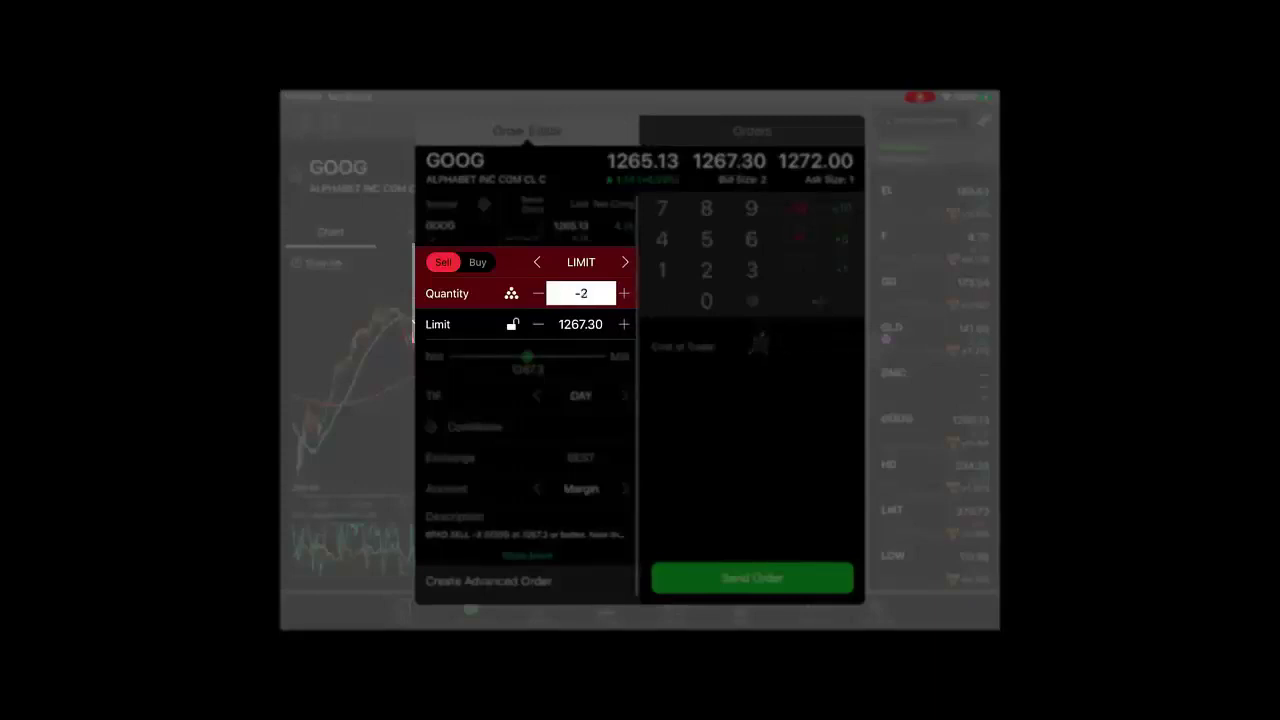
{"action": "left_click", "coordinate": [478, 262]}
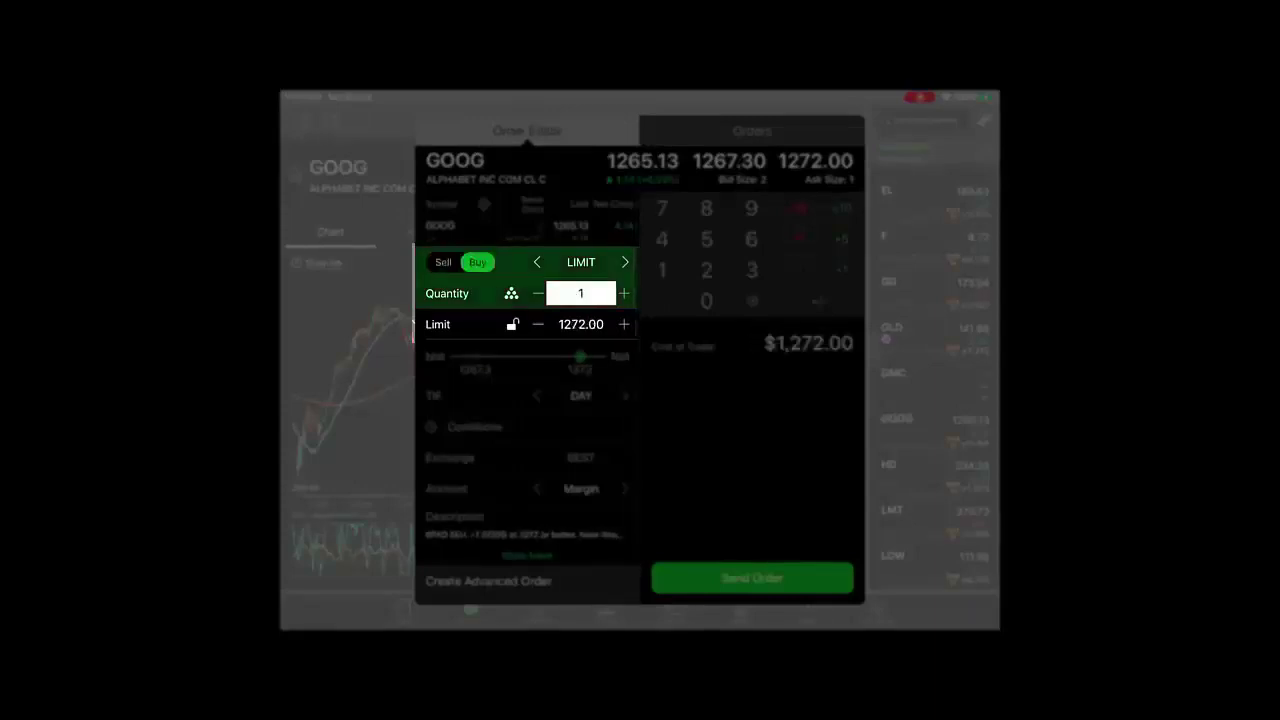
{"action": "left_click", "coordinate": [443, 262]}
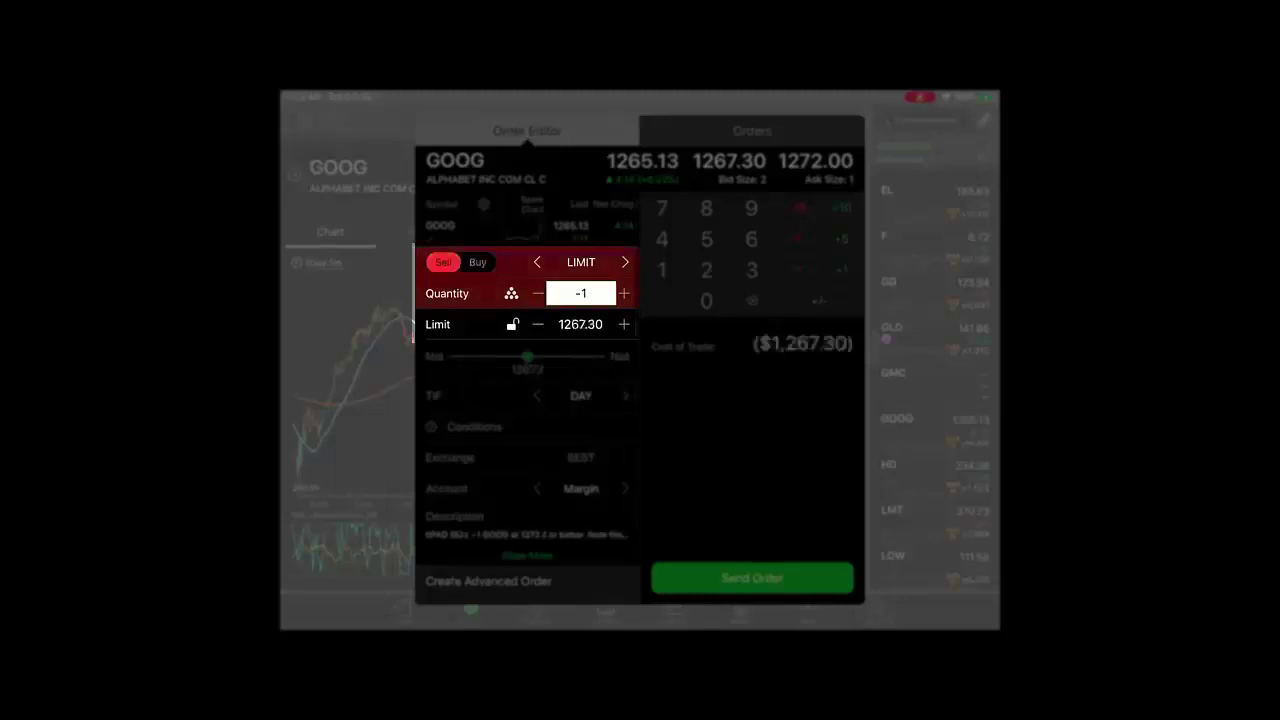
Cycle through order types such as stop limit and market on close, ending on Market
{"action": "left_click", "coordinate": [625, 262]}
{"action": "left_click", "coordinate": [625, 262]}
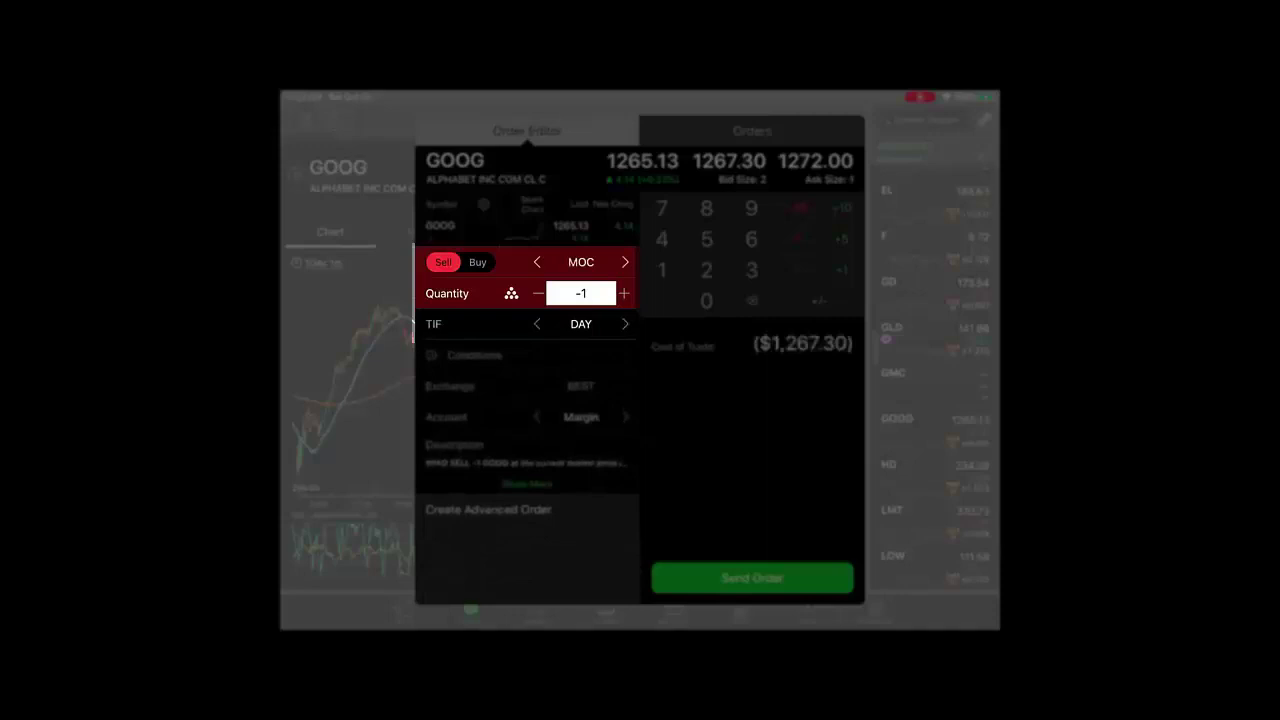
{"action": "left_click", "coordinate": [537, 262]}
{"action": "left_click", "coordinate": [537, 262]}
{"action": "left_click", "coordinate": [537, 262]}
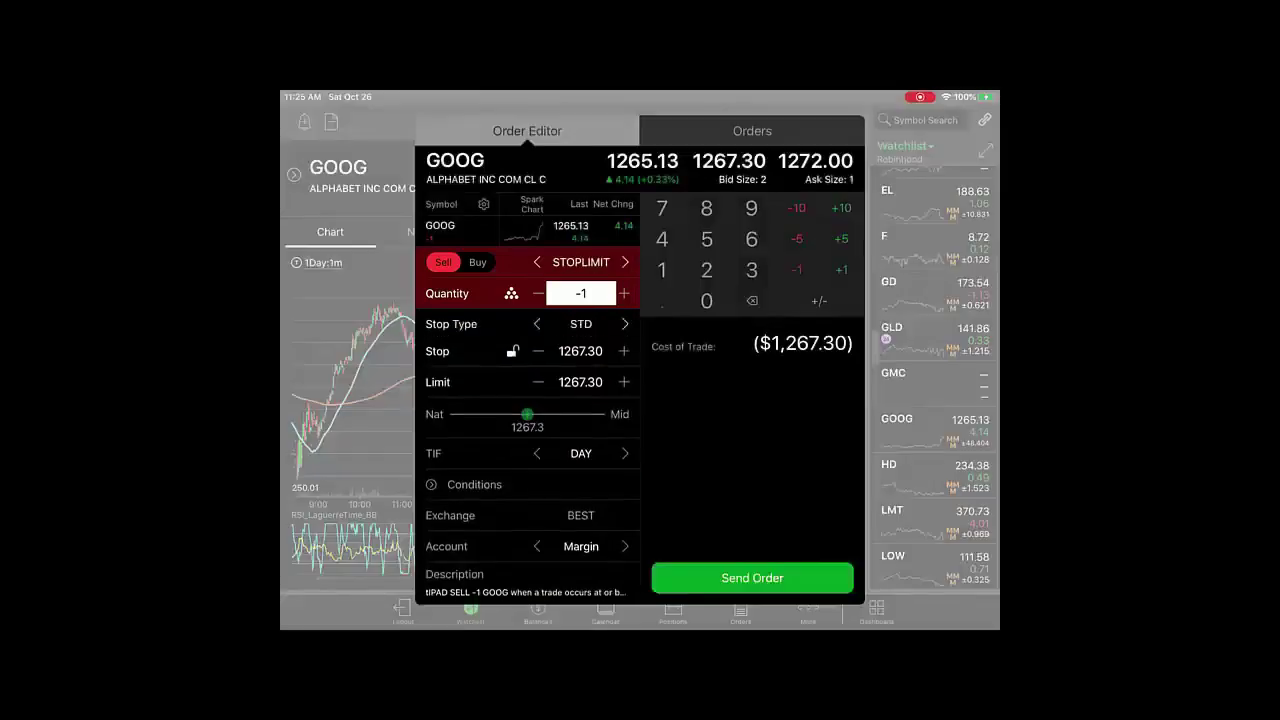
{"action": "left_click", "coordinate": [537, 262]}
{"action": "left_click", "coordinate": [537, 262]}
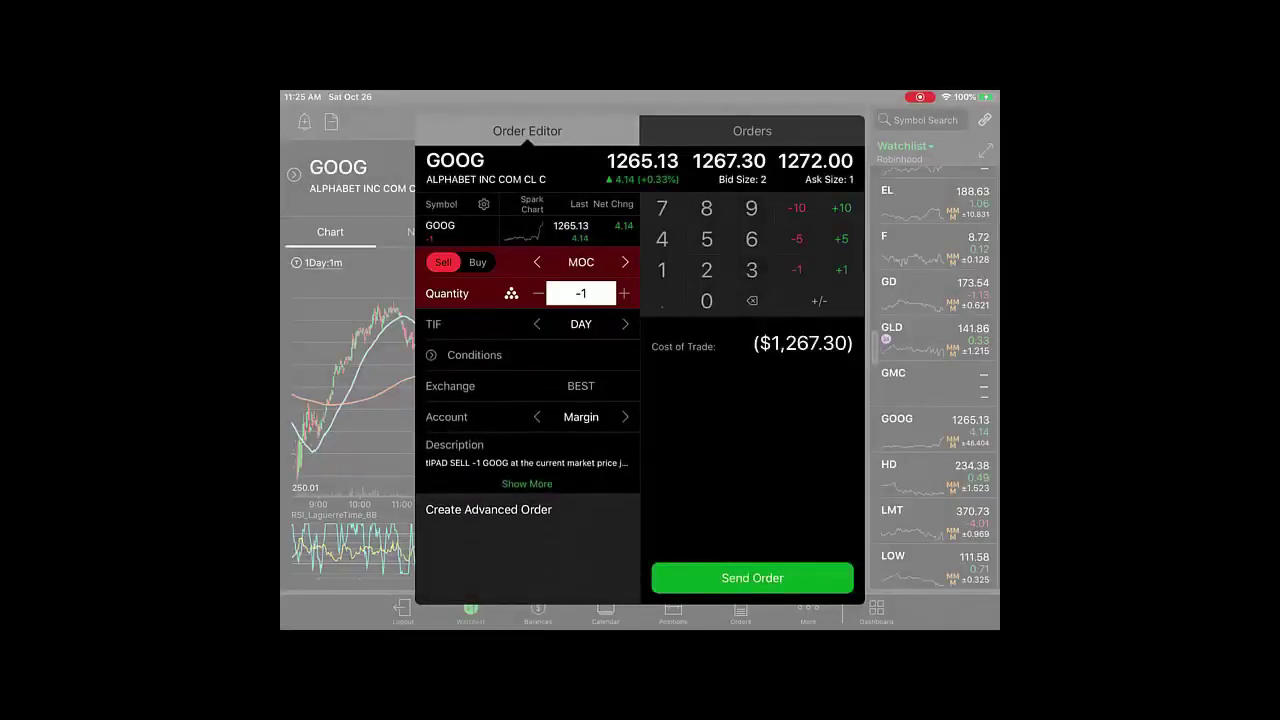
{"action": "left_click", "coordinate": [537, 262]}
{"action": "left_click", "coordinate": [537, 262]}
{"action": "left_click", "coordinate": [537, 262]}
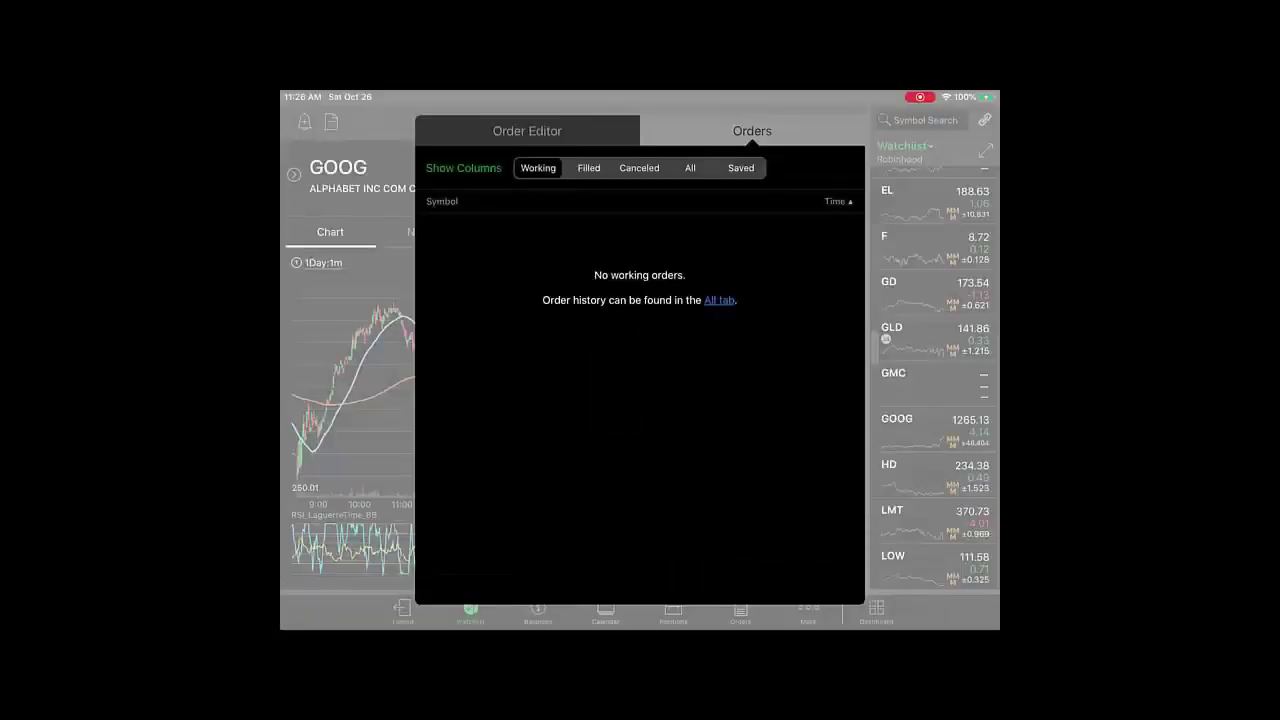
Review the Filled, Canceled and All orders lists, then show the four Saved orders
{"action": "left_click", "coordinate": [589, 168]}
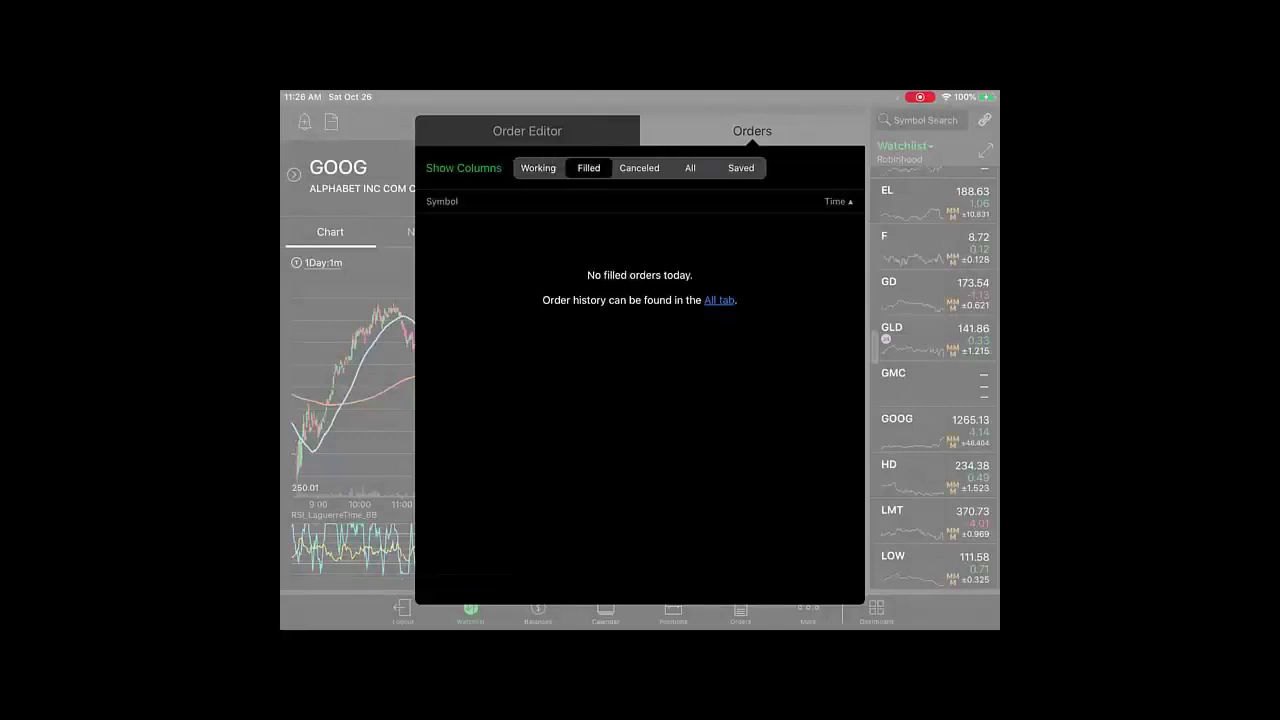
{"action": "left_click", "coordinate": [639, 168]}
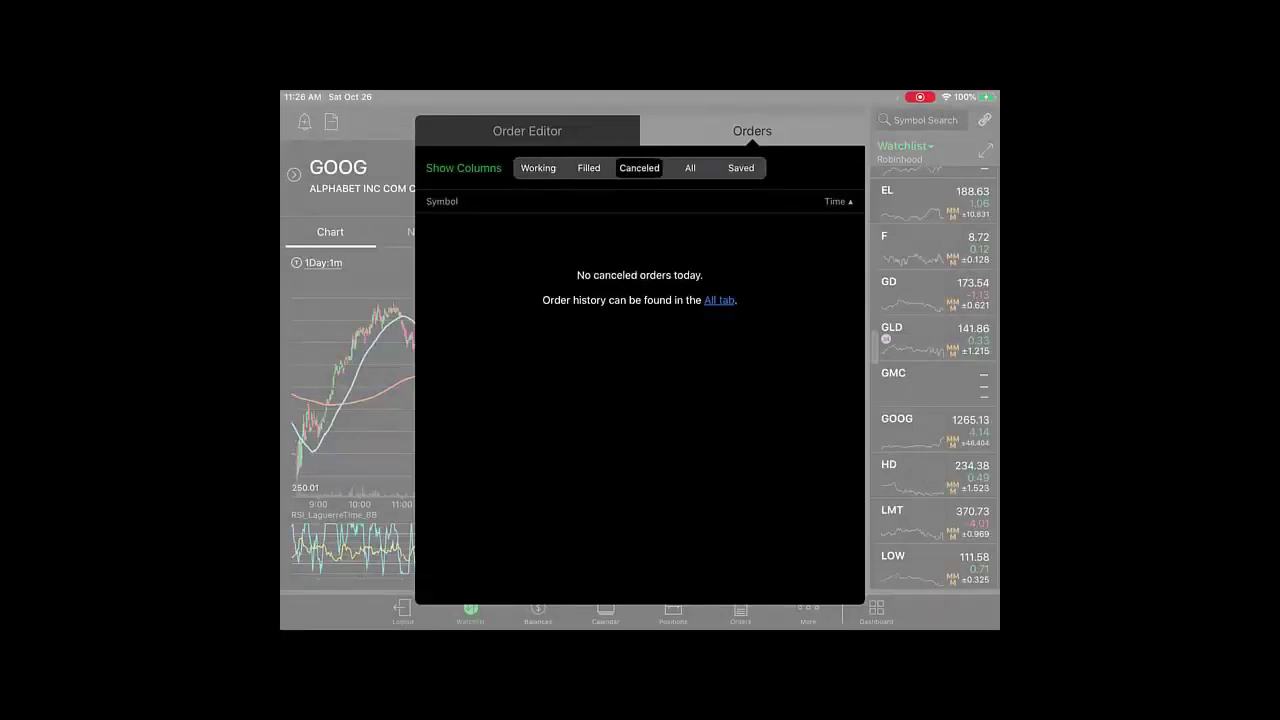
{"action": "left_click", "coordinate": [690, 168]}
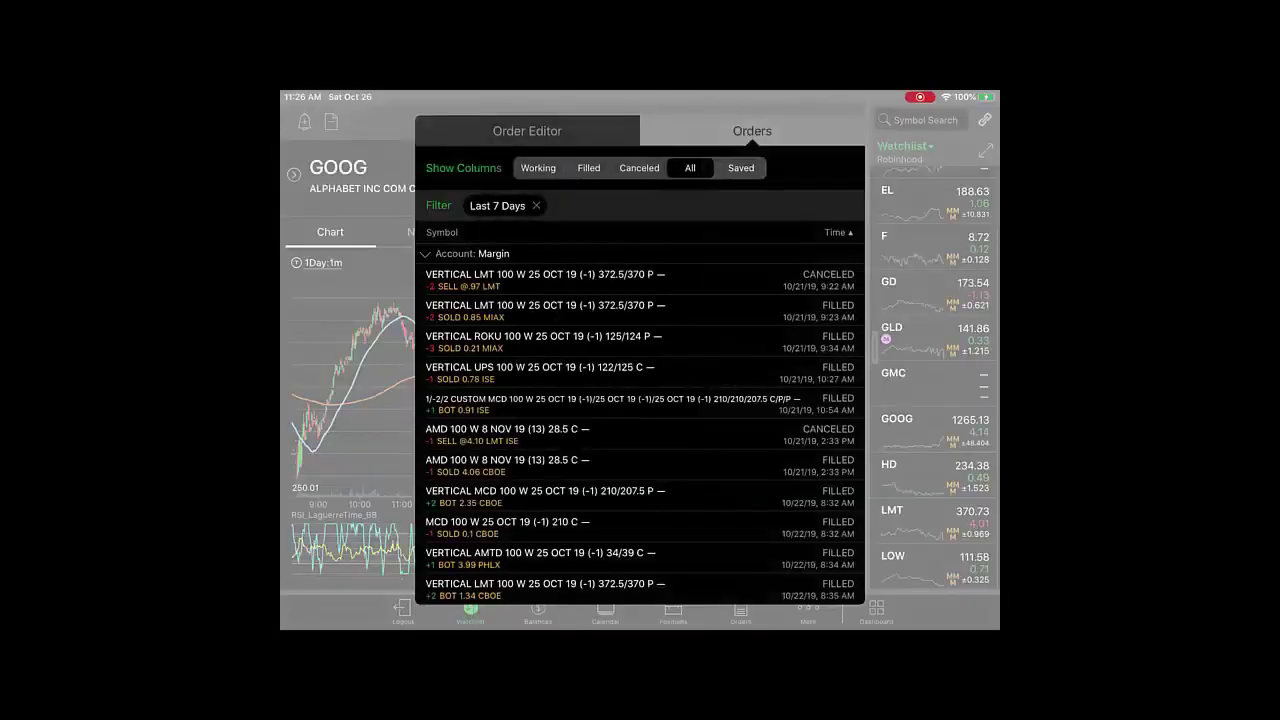
{"action": "scroll", "coordinate": [640, 435], "scroll_direction": "down", "scroll_amount": 10}
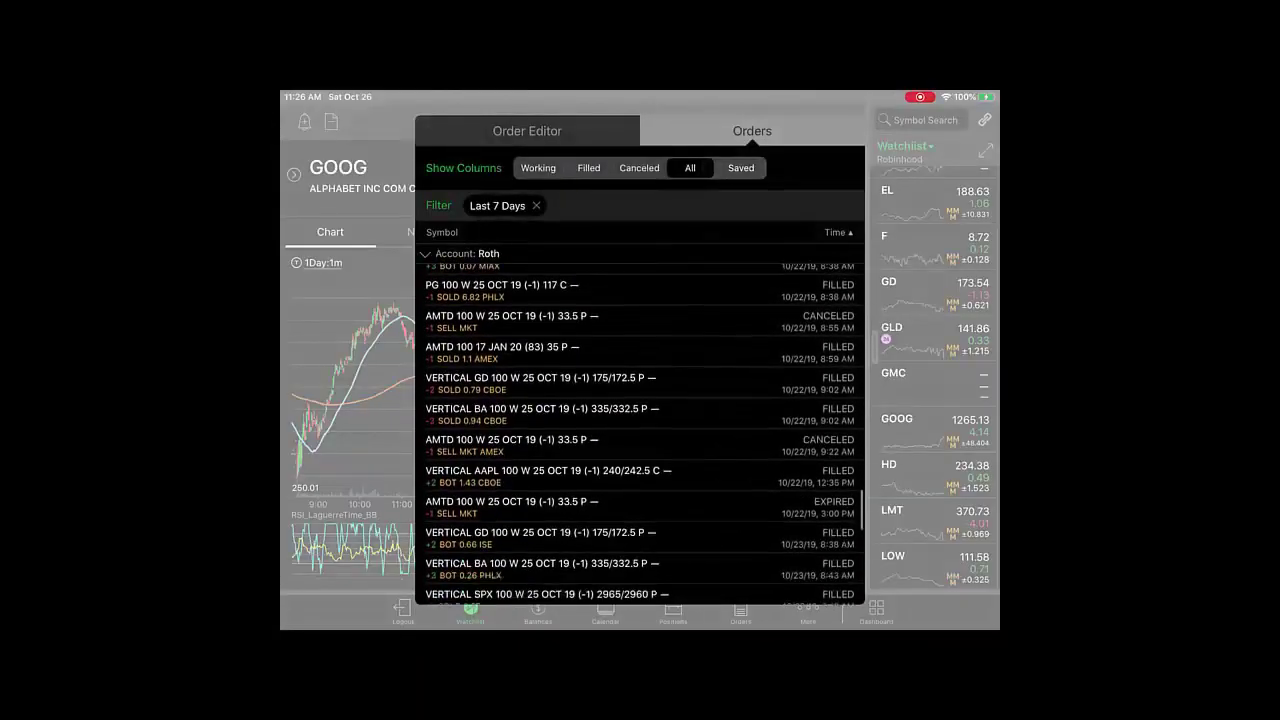
{"action": "scroll", "coordinate": [644, 435], "scroll_direction": "up", "scroll_amount": 10}
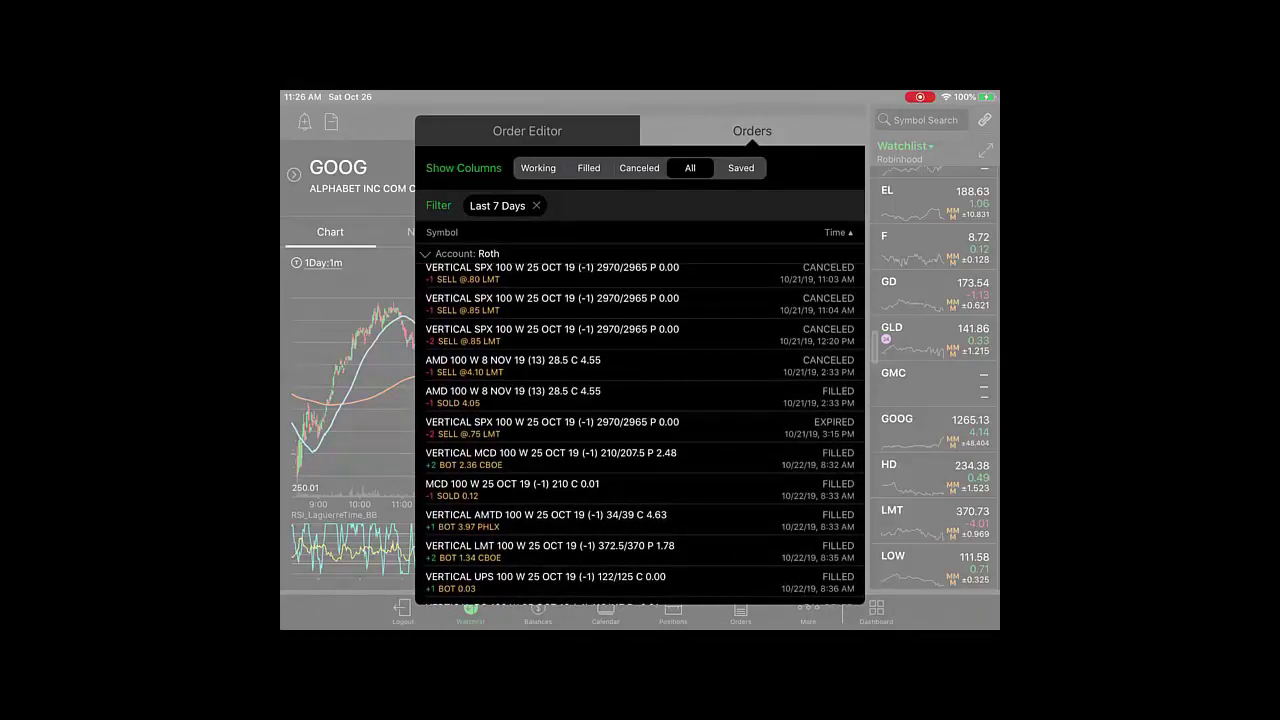
{"action": "left_click", "coordinate": [741, 168]}
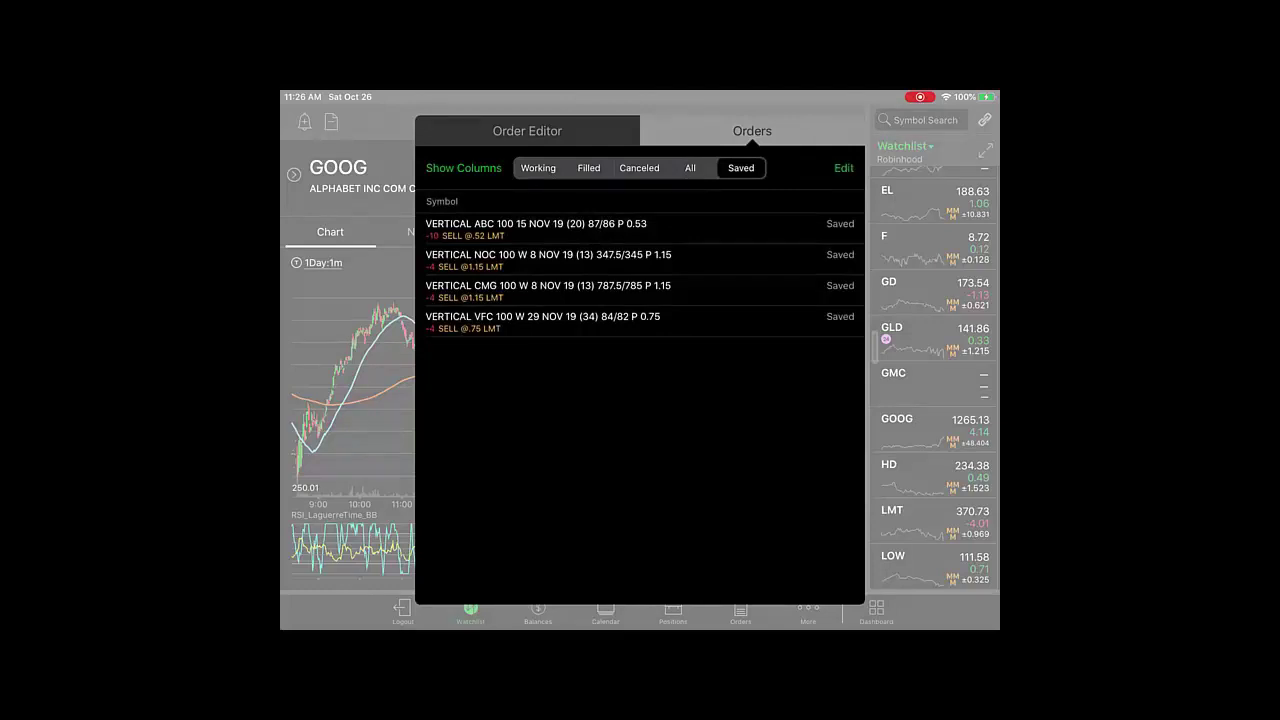
Reveal Delete on a saved order without deleting it, then close the Orders list
{"action": "left_click", "coordinate": [843, 168]}
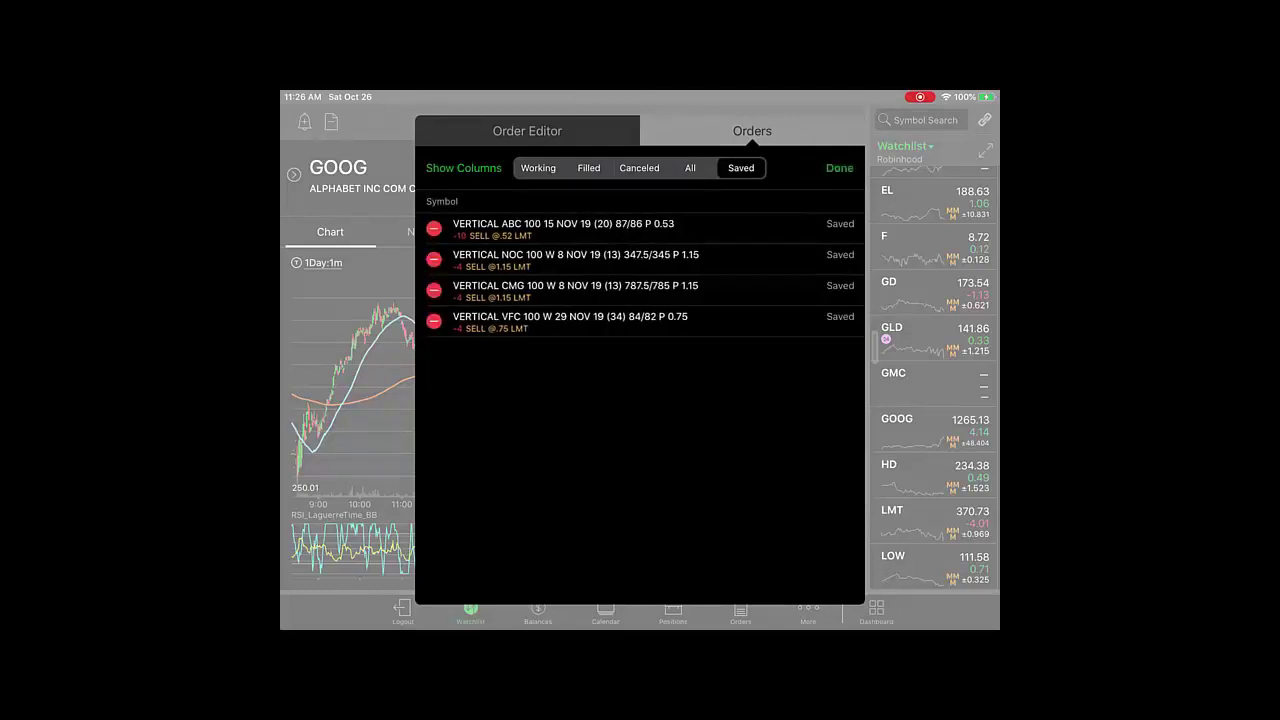
{"action": "left_click", "coordinate": [434, 228]}
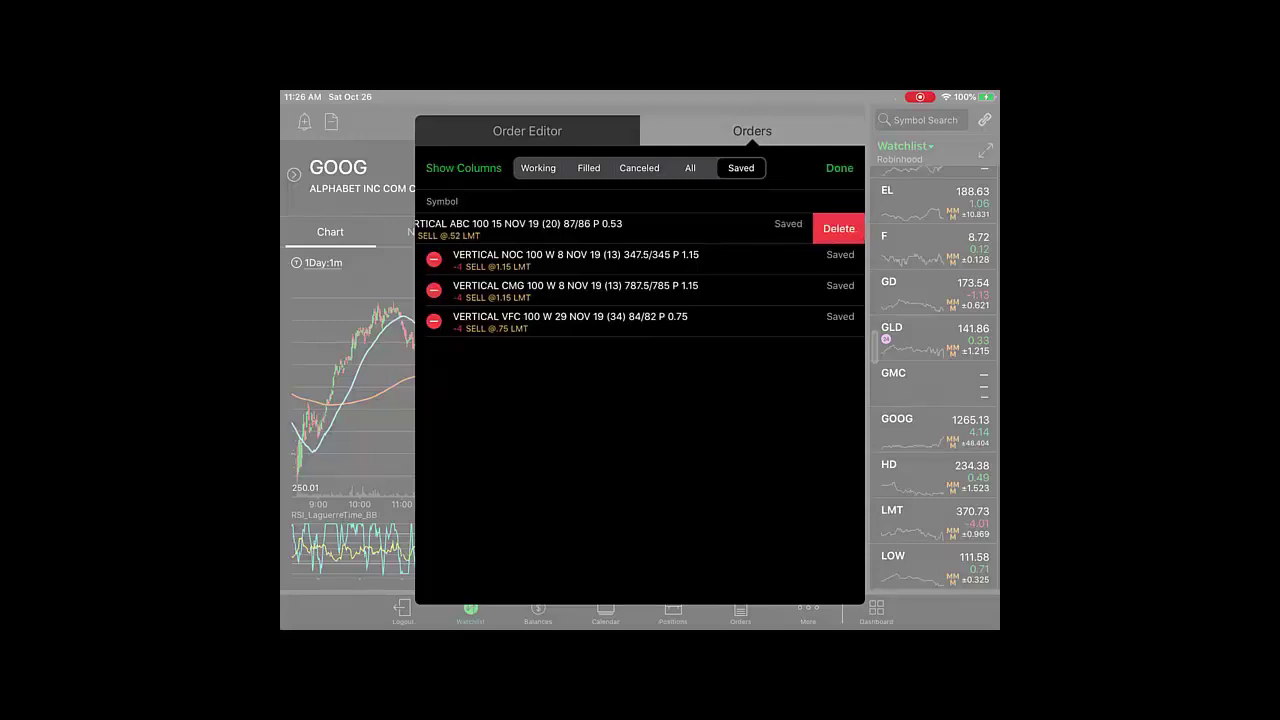
{"action": "left_click", "coordinate": [839, 168]}
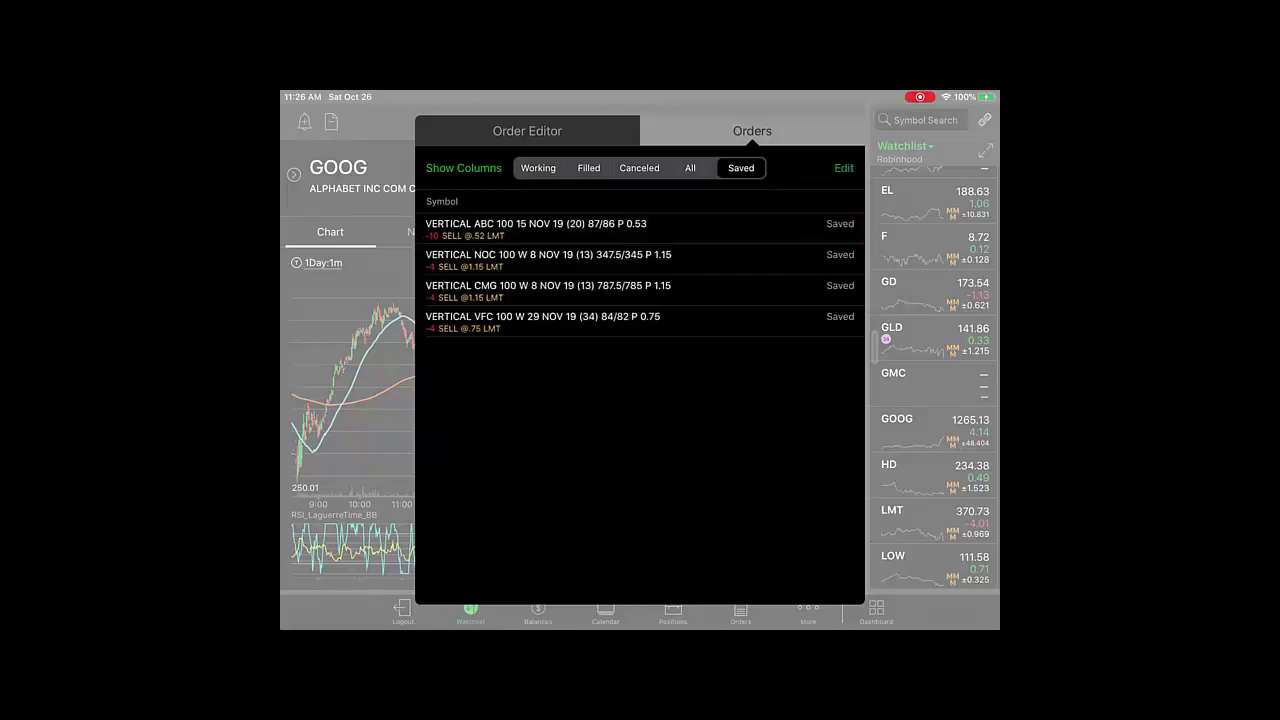
{"action": "left_click", "coordinate": [690, 168]}
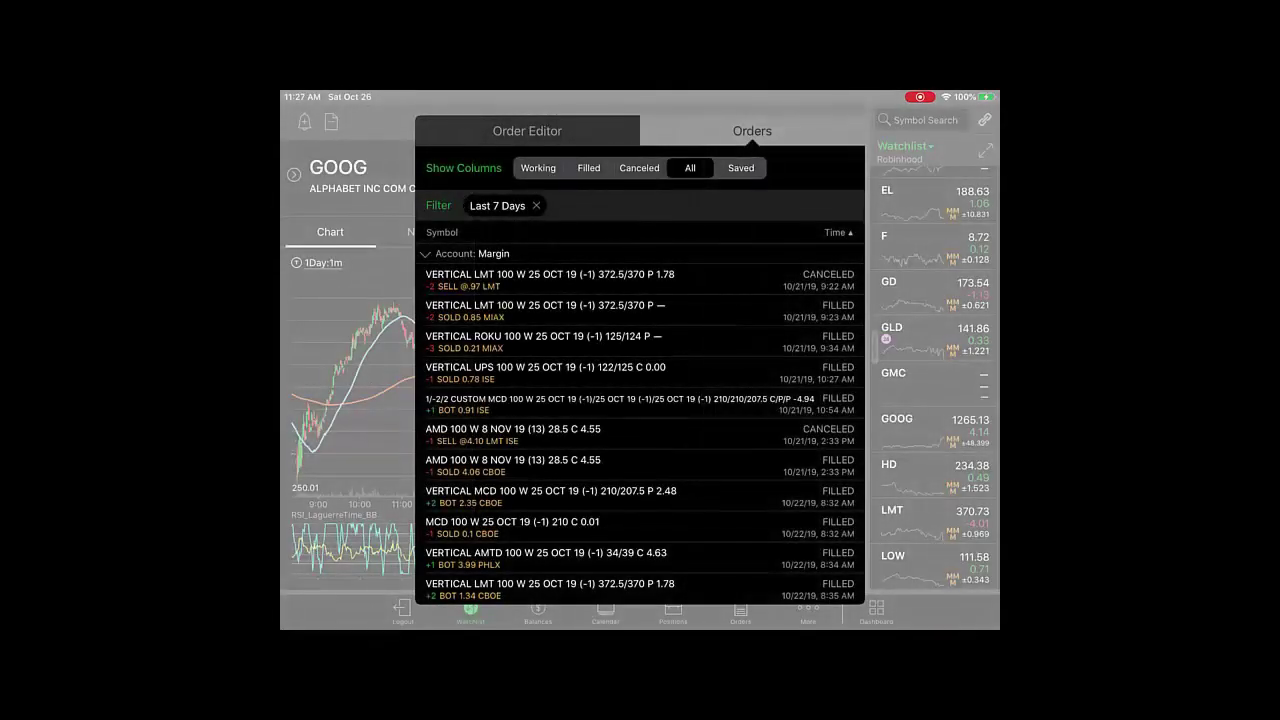
{"action": "left_click", "coordinate": [740, 610]}
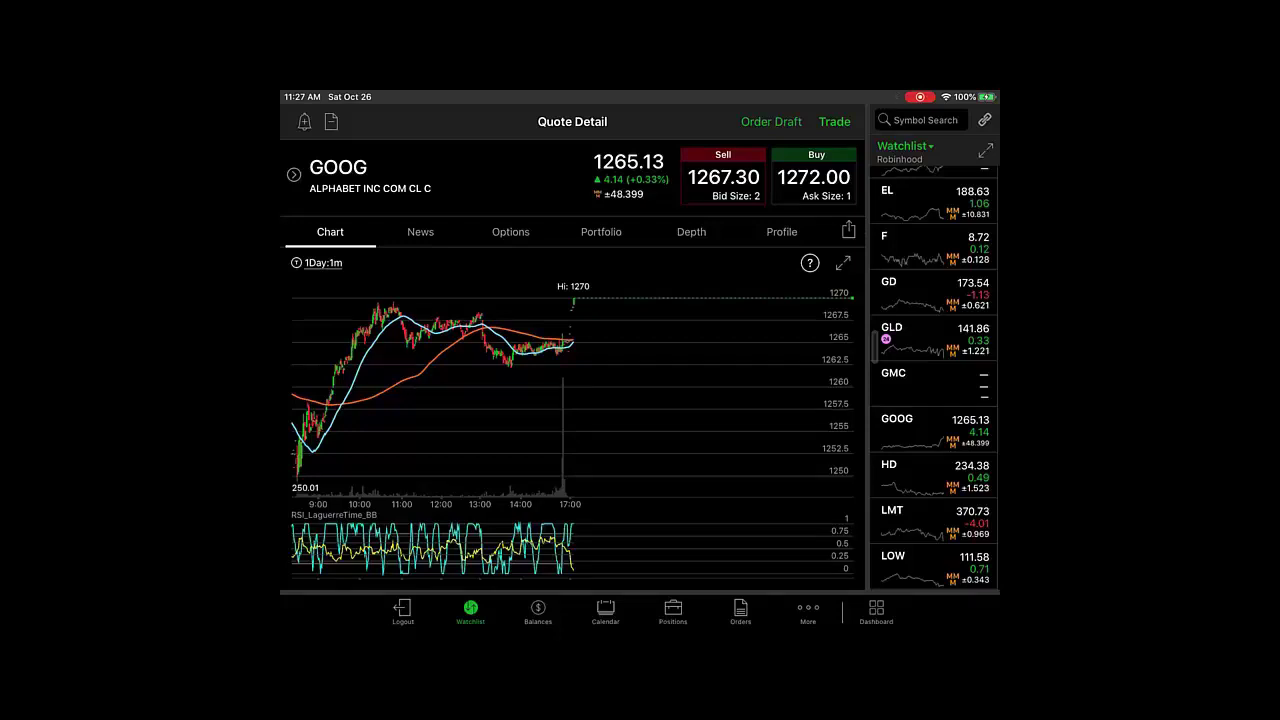
Browse GOOG's News, Options, Portfolio, Depth and Profile tabs, ending on the option chain
{"action": "left_click", "coordinate": [420, 231]}
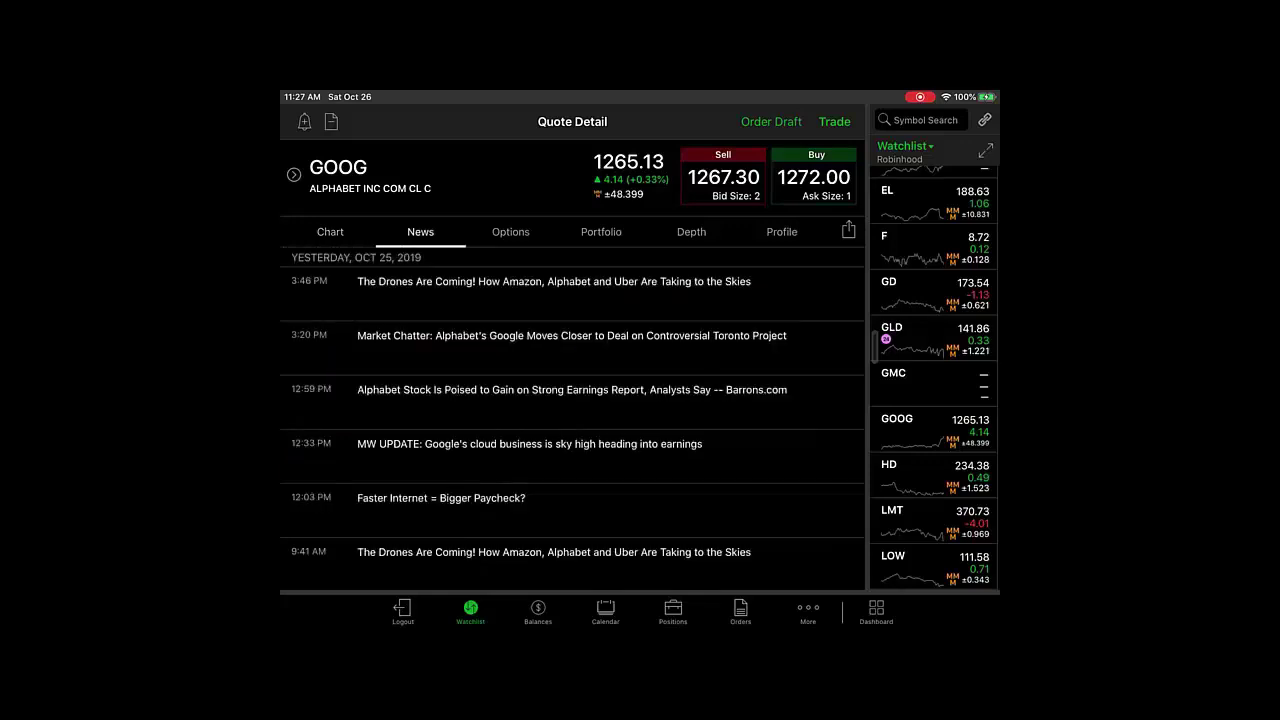
{"action": "left_click", "coordinate": [510, 231]}
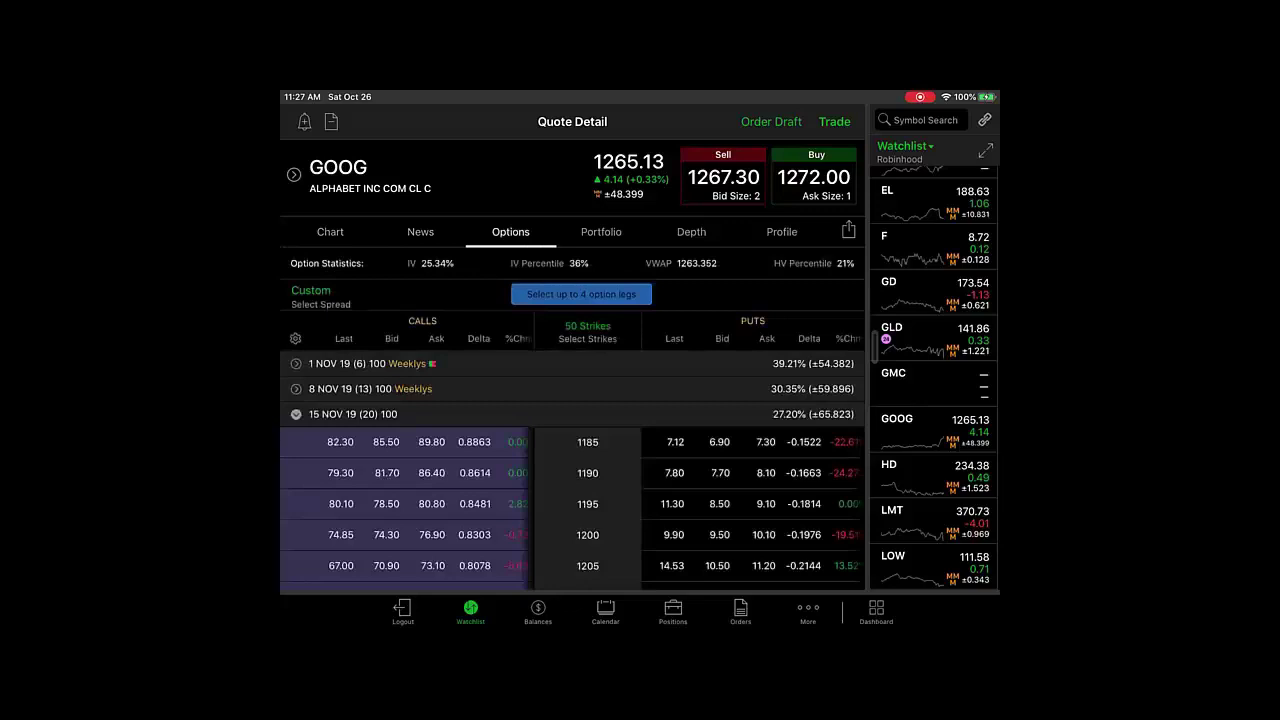
{"action": "left_click", "coordinate": [601, 231]}
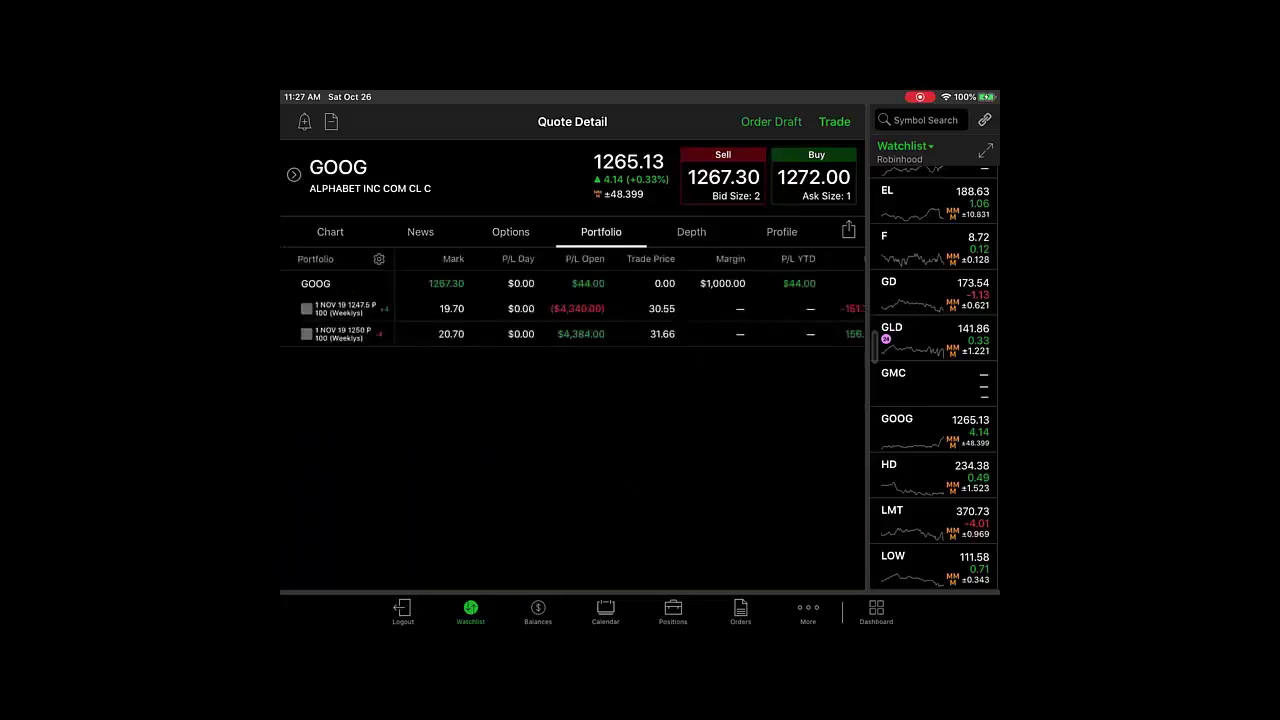
{"action": "left_click", "coordinate": [691, 231]}
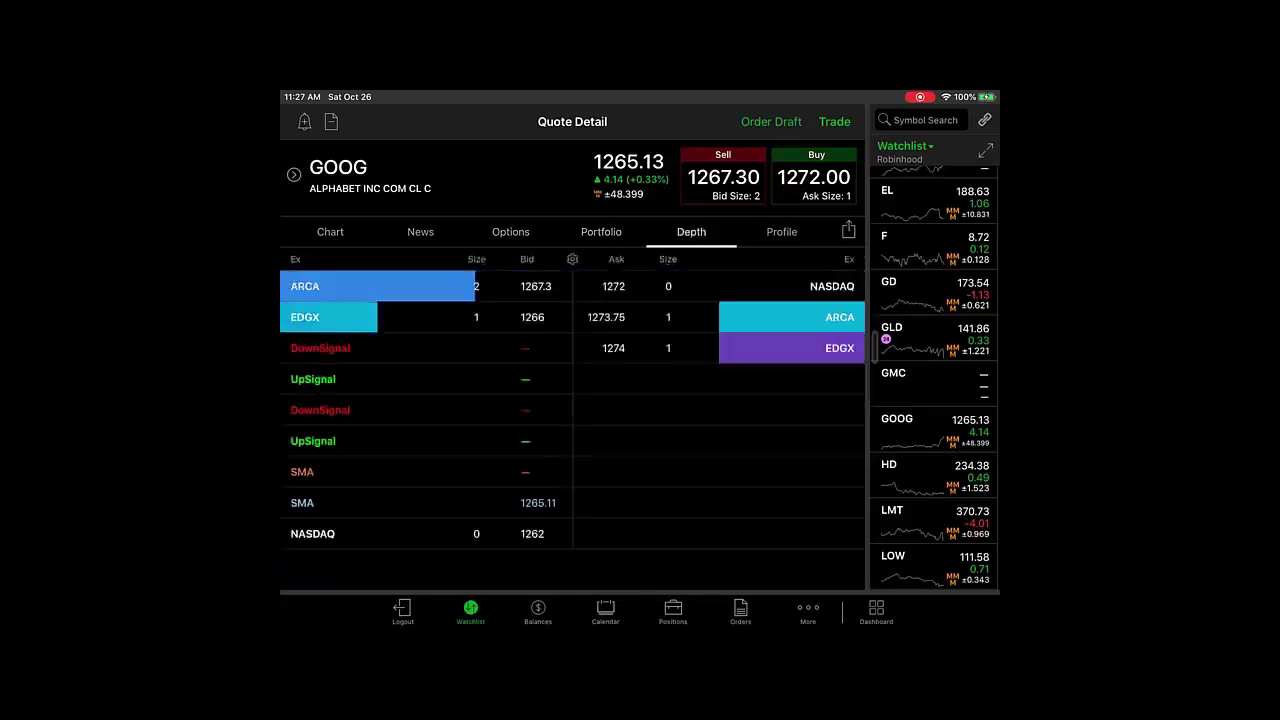
{"action": "left_click", "coordinate": [781, 231]}
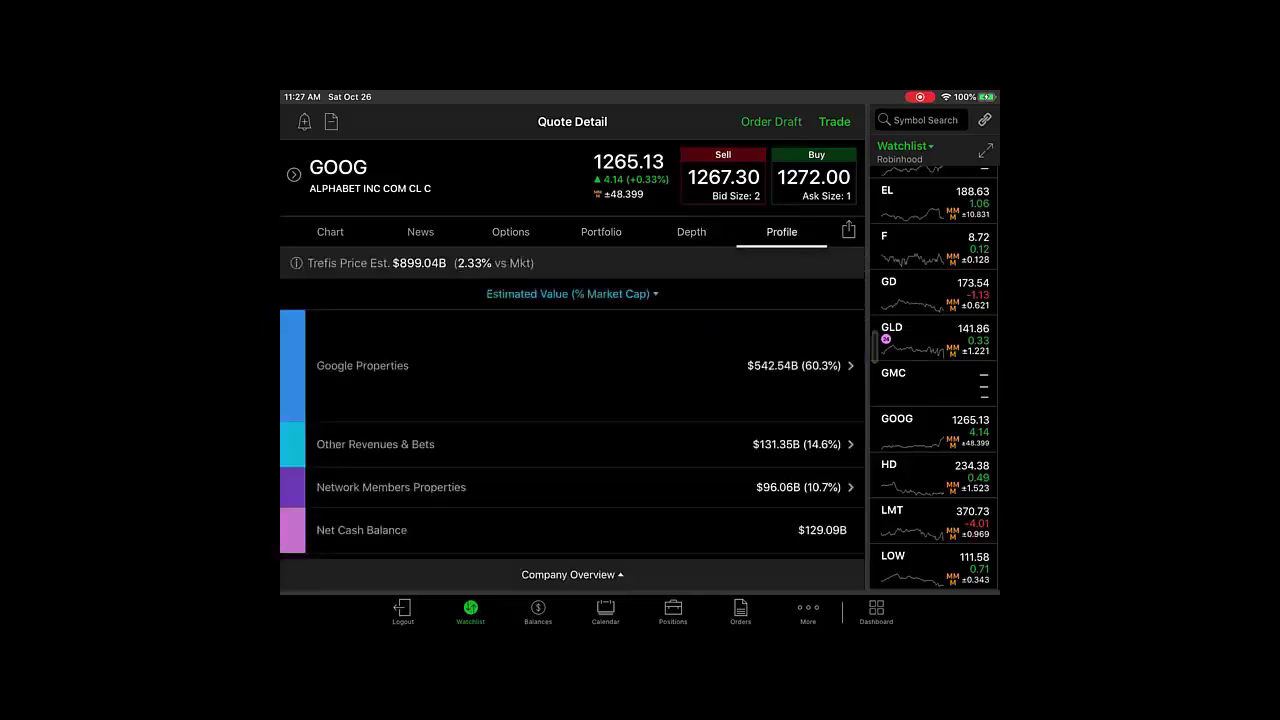
{"action": "left_click", "coordinate": [510, 231]}
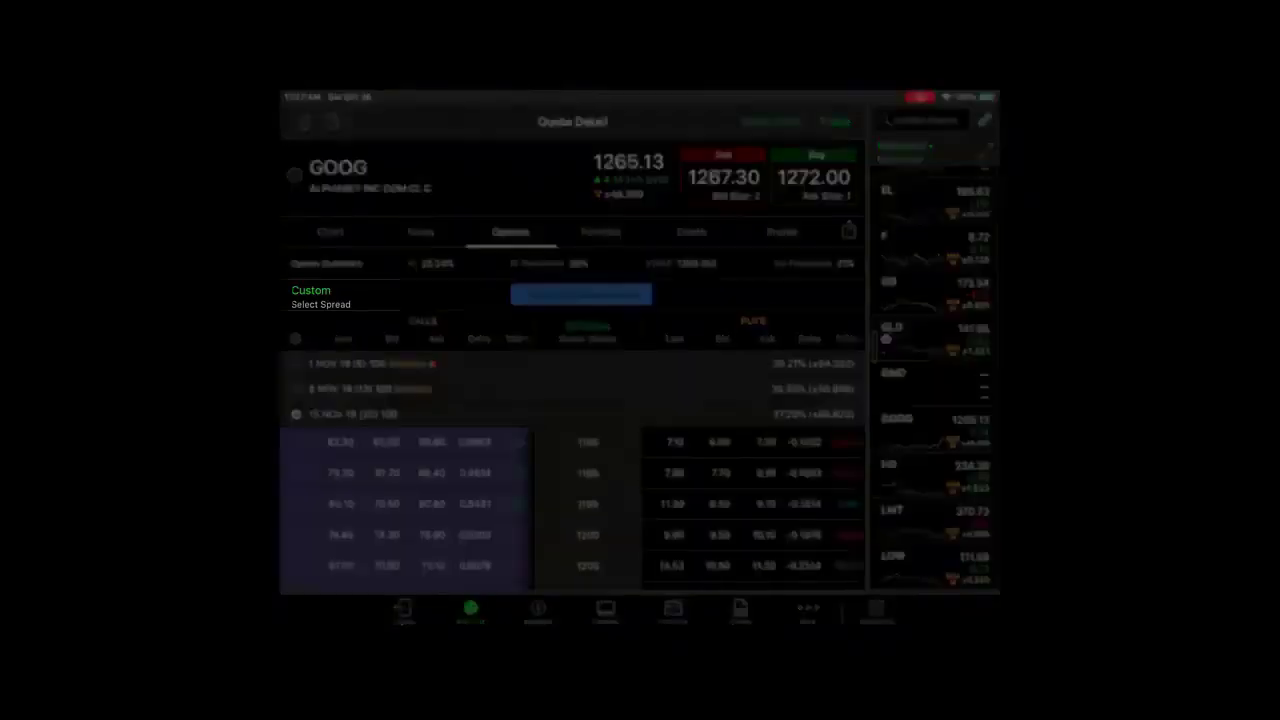
With spread type Single, sell the 15 Nov 19 1267.5 call and buy the 1270 call
{"action": "left_click", "coordinate": [318, 296]}
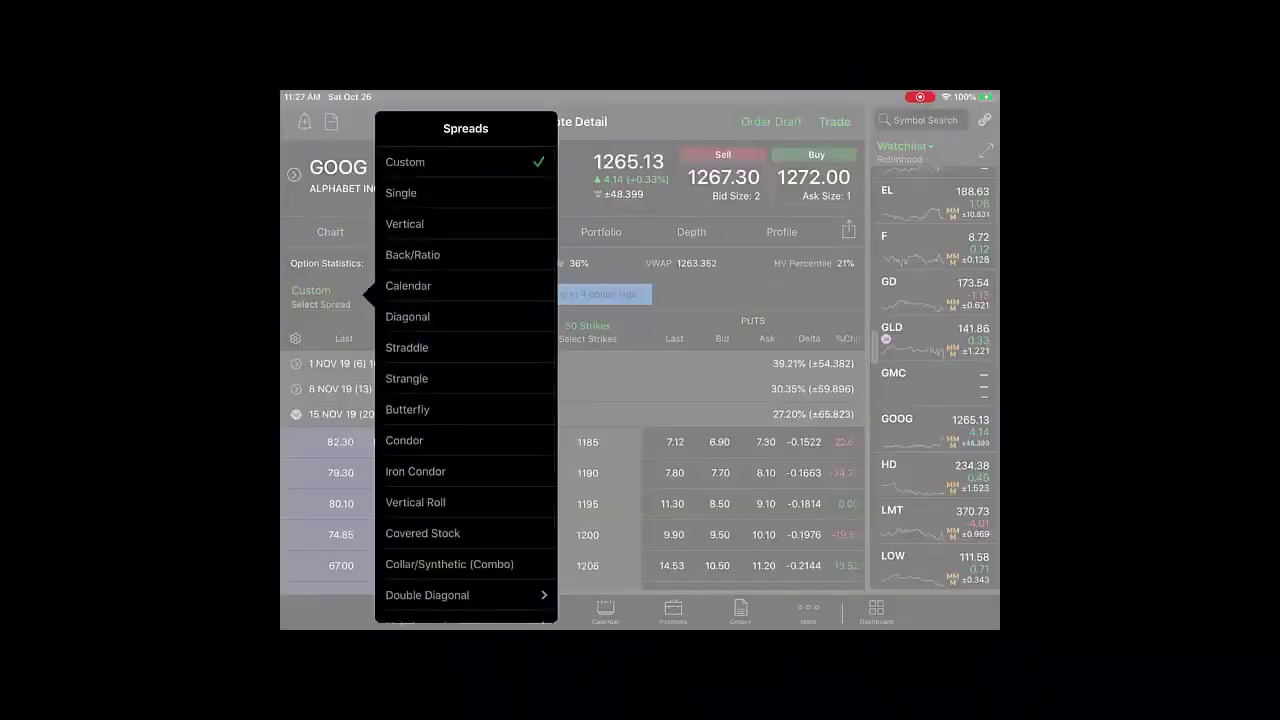
{"action": "left_click", "coordinate": [401, 193]}
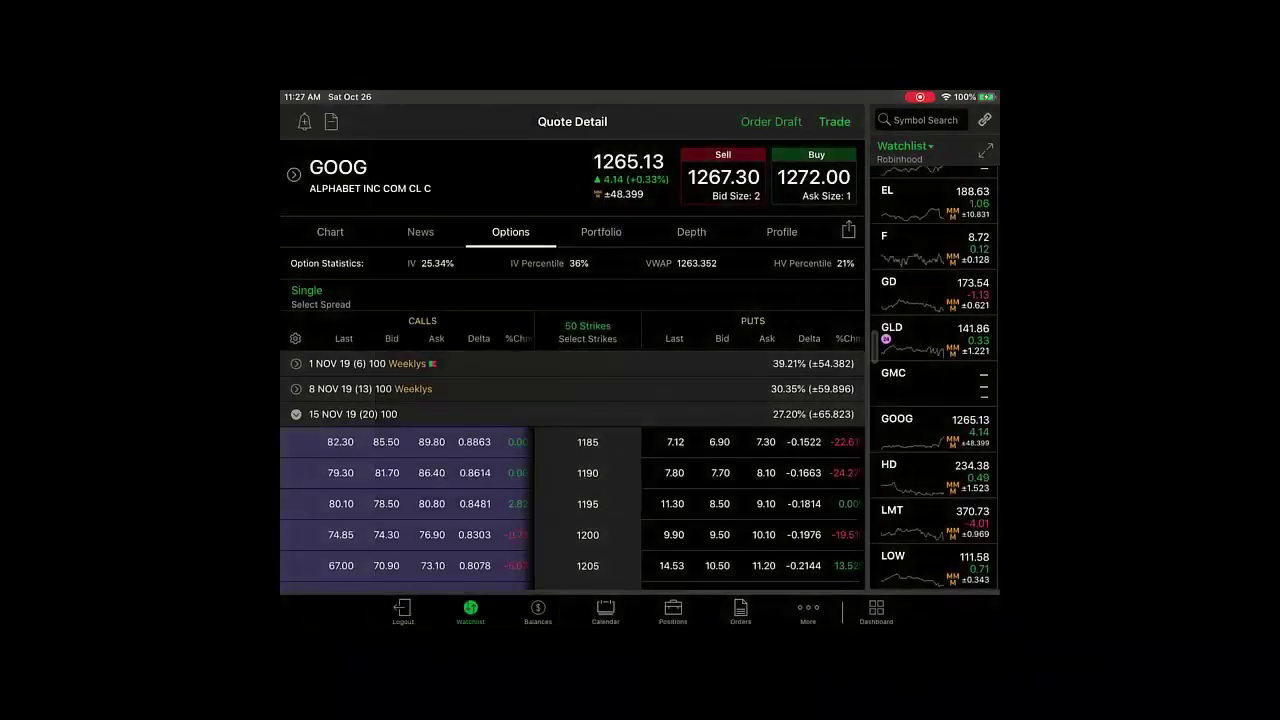
{"action": "scroll", "coordinate": [572, 480], "scroll_direction": "down", "scroll_amount": 5}
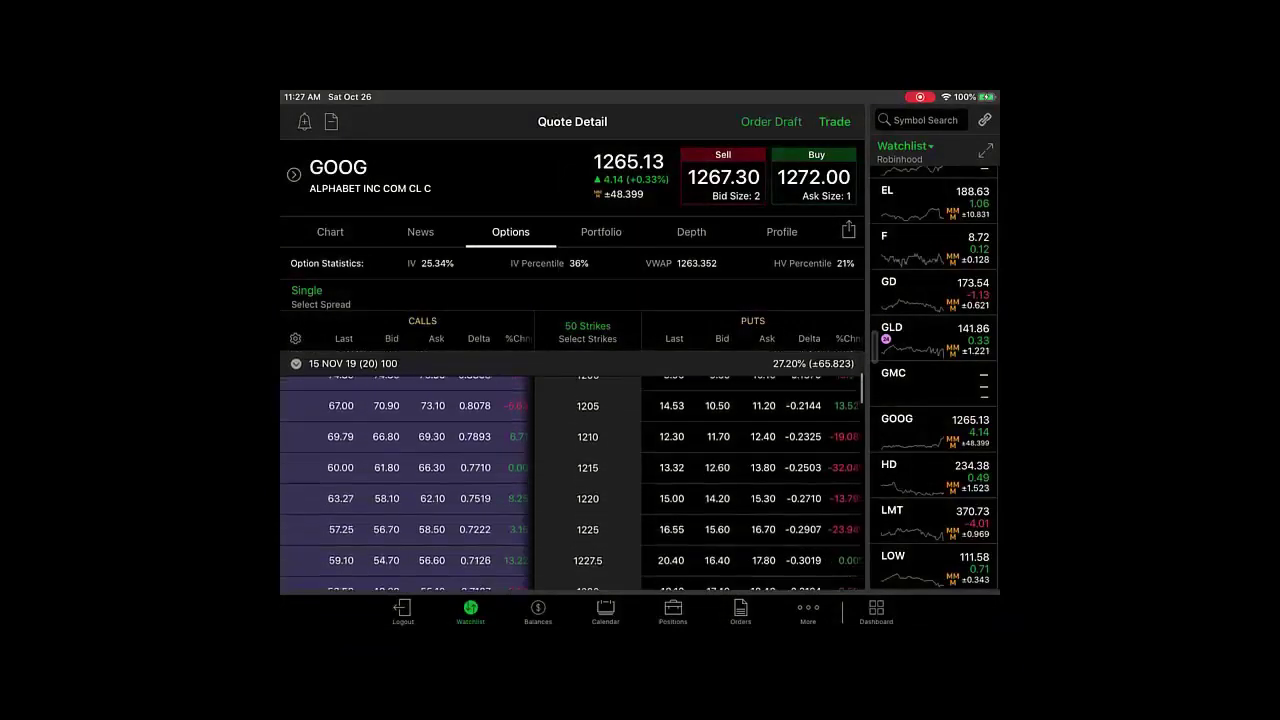
{"action": "scroll", "coordinate": [572, 480], "scroll_direction": "down", "scroll_amount": 5}
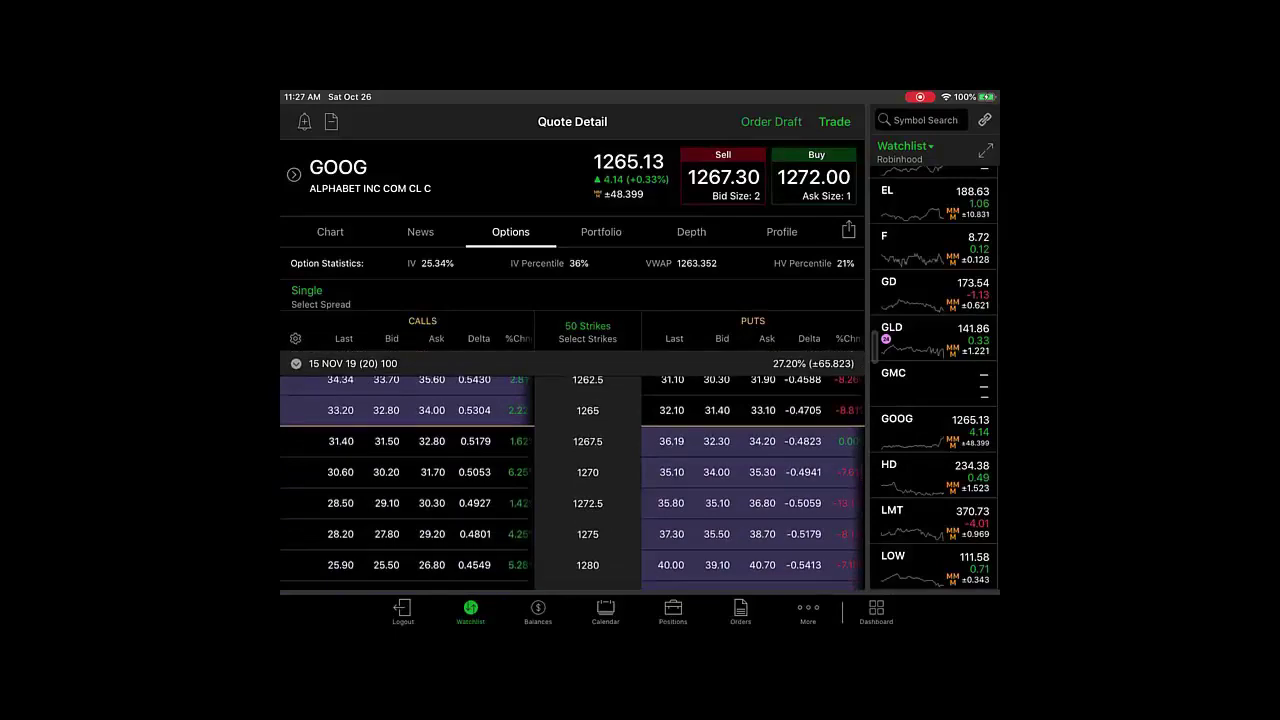
{"action": "left_click", "coordinate": [416, 441]}
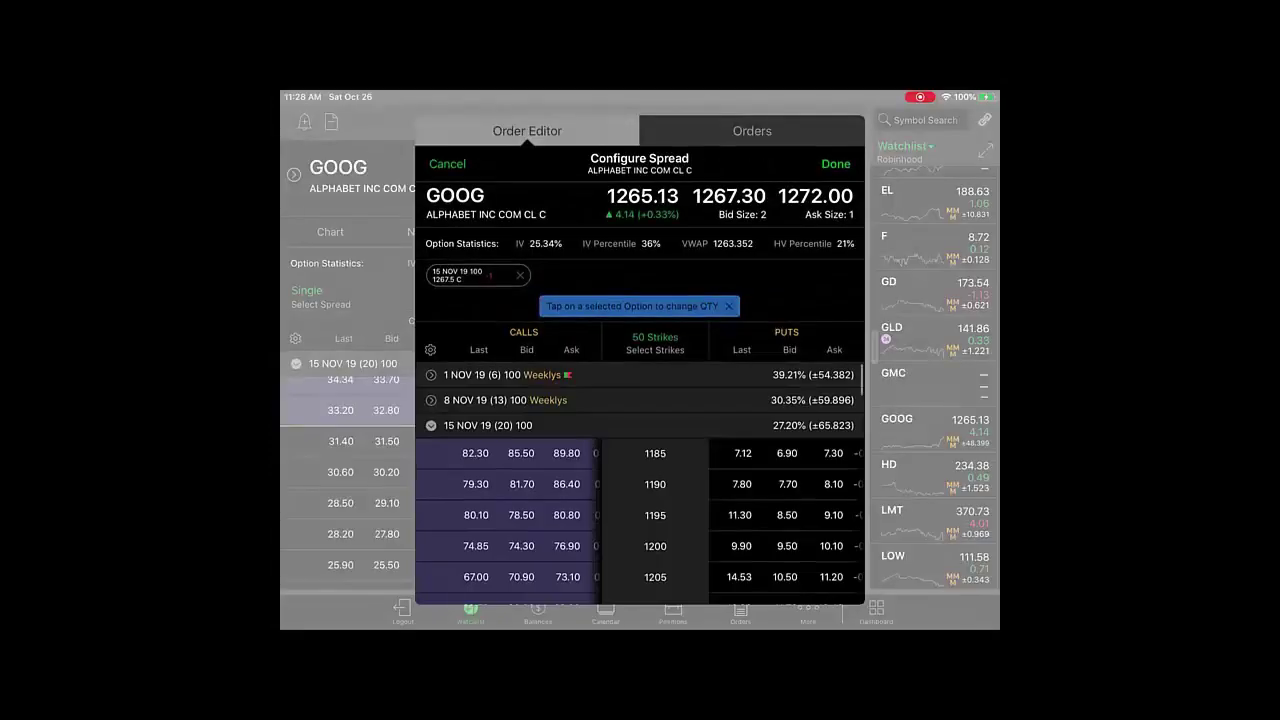
{"action": "scroll", "coordinate": [640, 500], "scroll_direction": "down", "scroll_amount": 10}
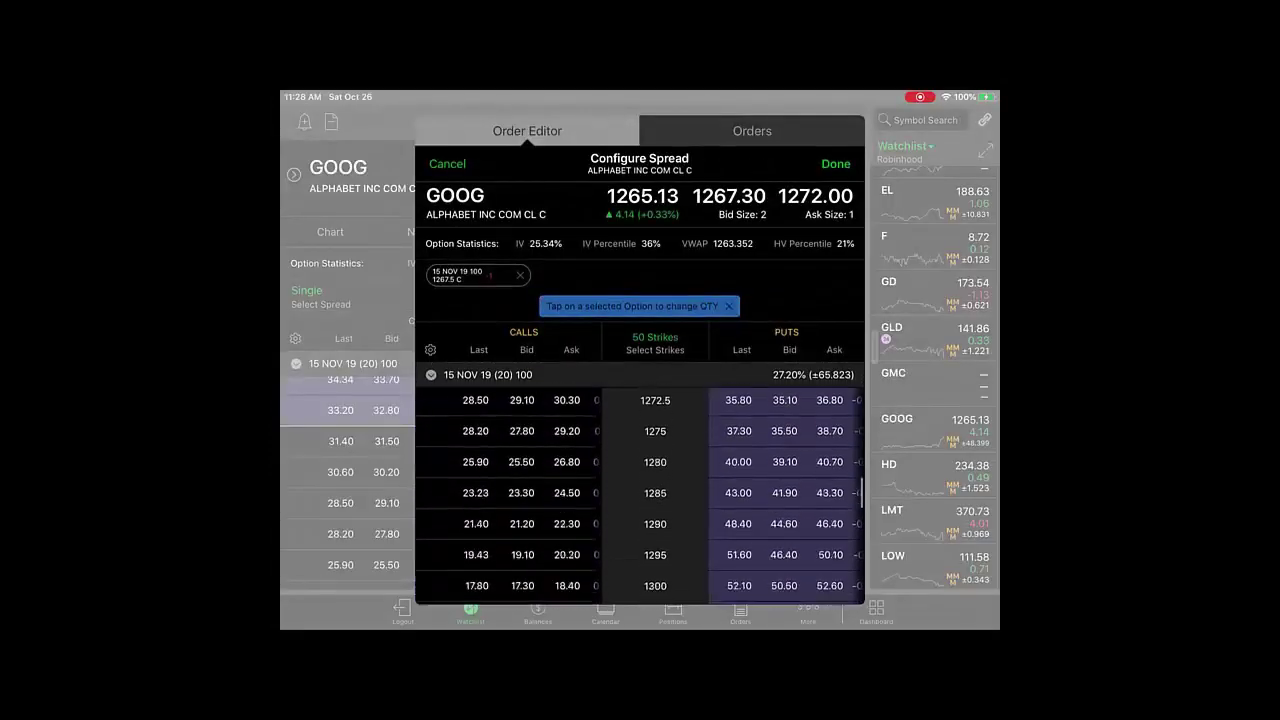
{"action": "scroll", "coordinate": [640, 497], "scroll_direction": "up", "scroll_amount": 4}
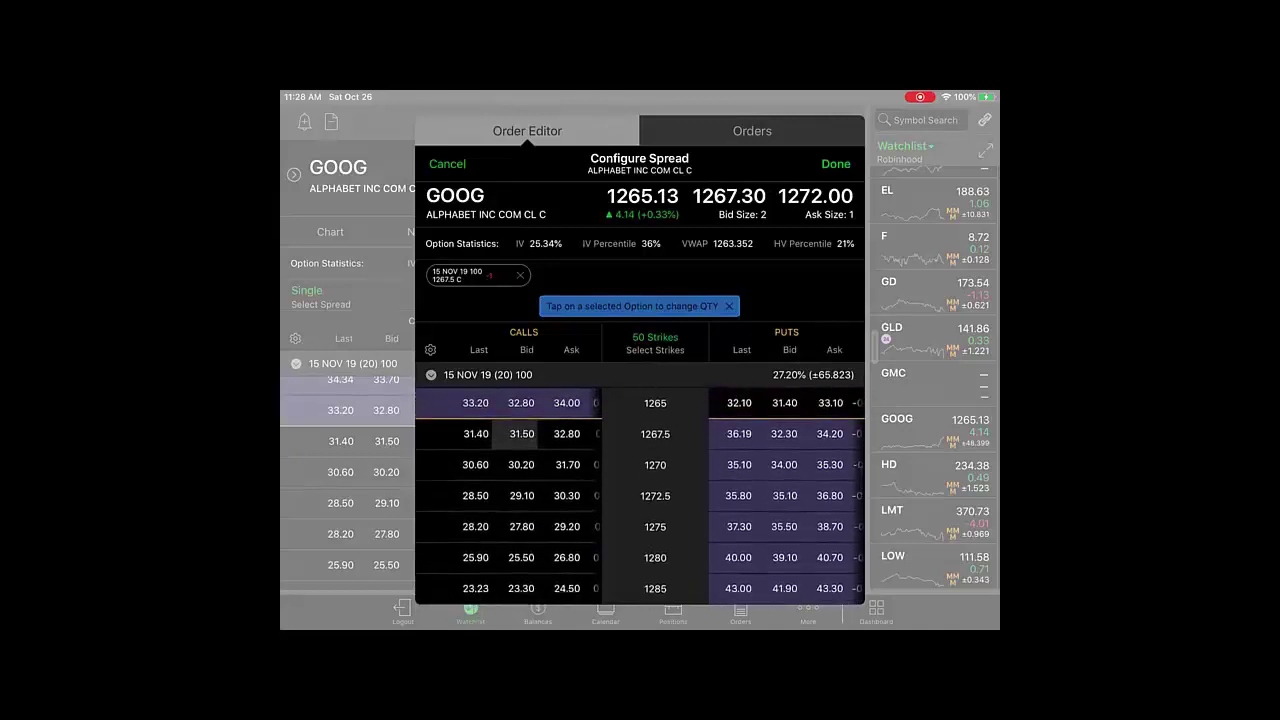
{"action": "left_click", "coordinate": [568, 464]}
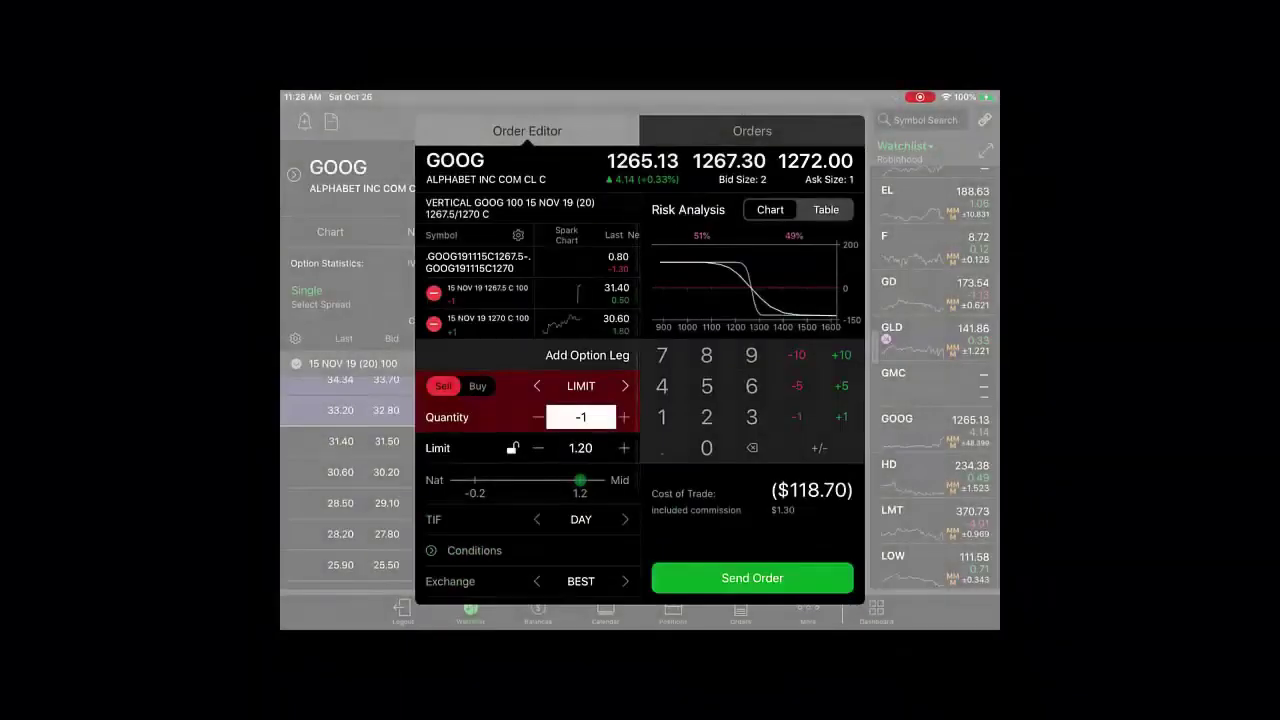
Switch the GOOG vertical order to stop limit and set its account to Roth
{"action": "scroll", "coordinate": [528, 410], "scroll_direction": "down", "scroll_amount": 3}
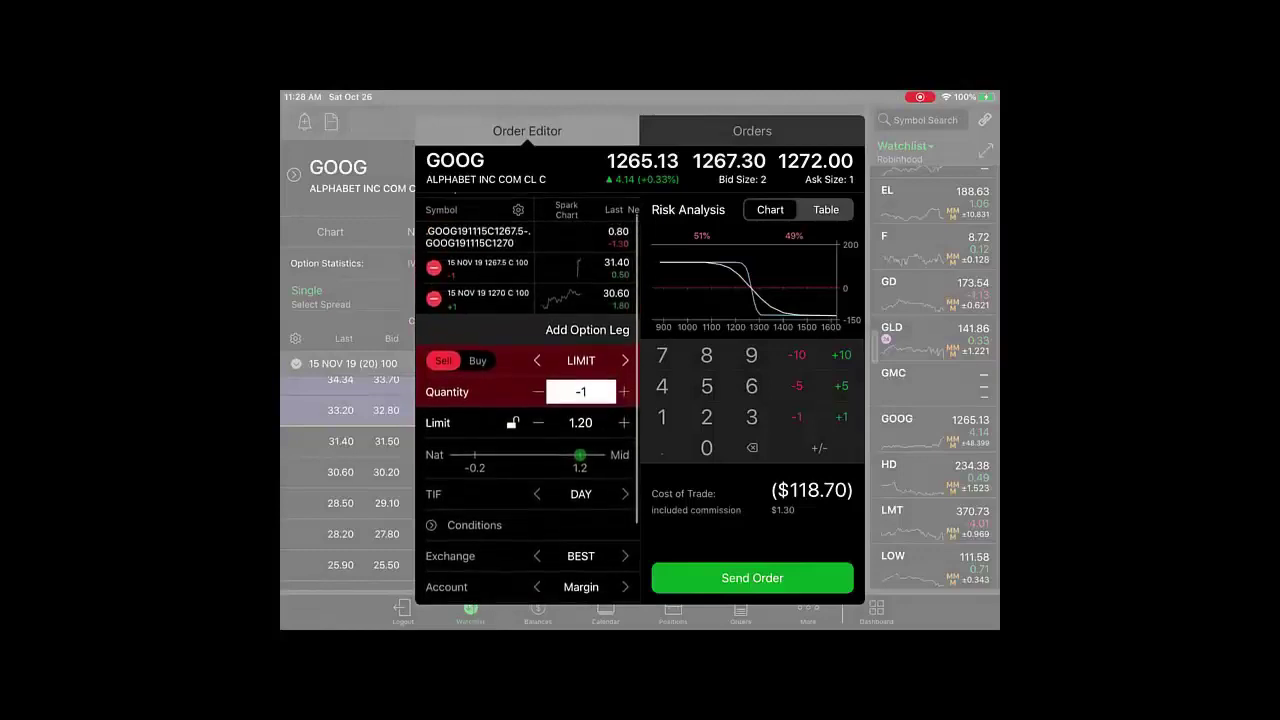
{"action": "left_click", "coordinate": [537, 360]}
{"action": "left_click", "coordinate": [537, 360]}
{"action": "scroll", "coordinate": [528, 400], "scroll_direction": "down", "scroll_amount": 5}
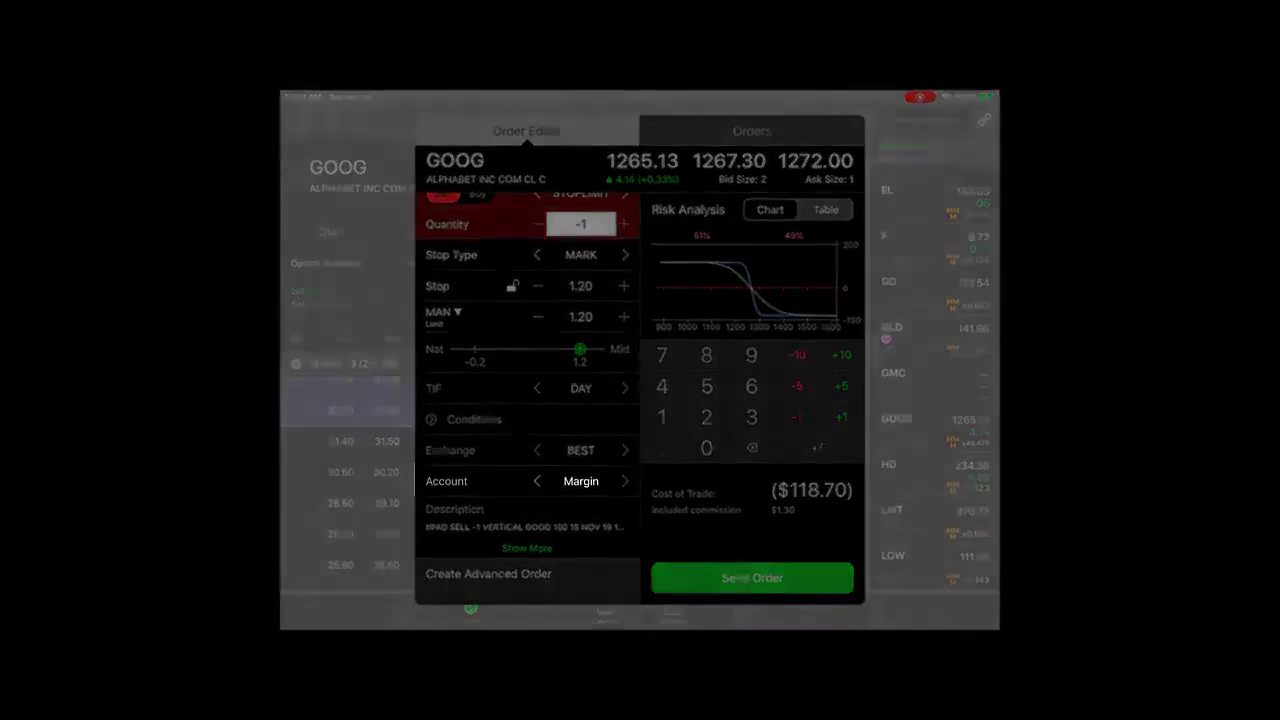
{"action": "left_click", "coordinate": [625, 481]}
{"action": "left_click", "coordinate": [625, 481]}
{"action": "left_click", "coordinate": [625, 481]}
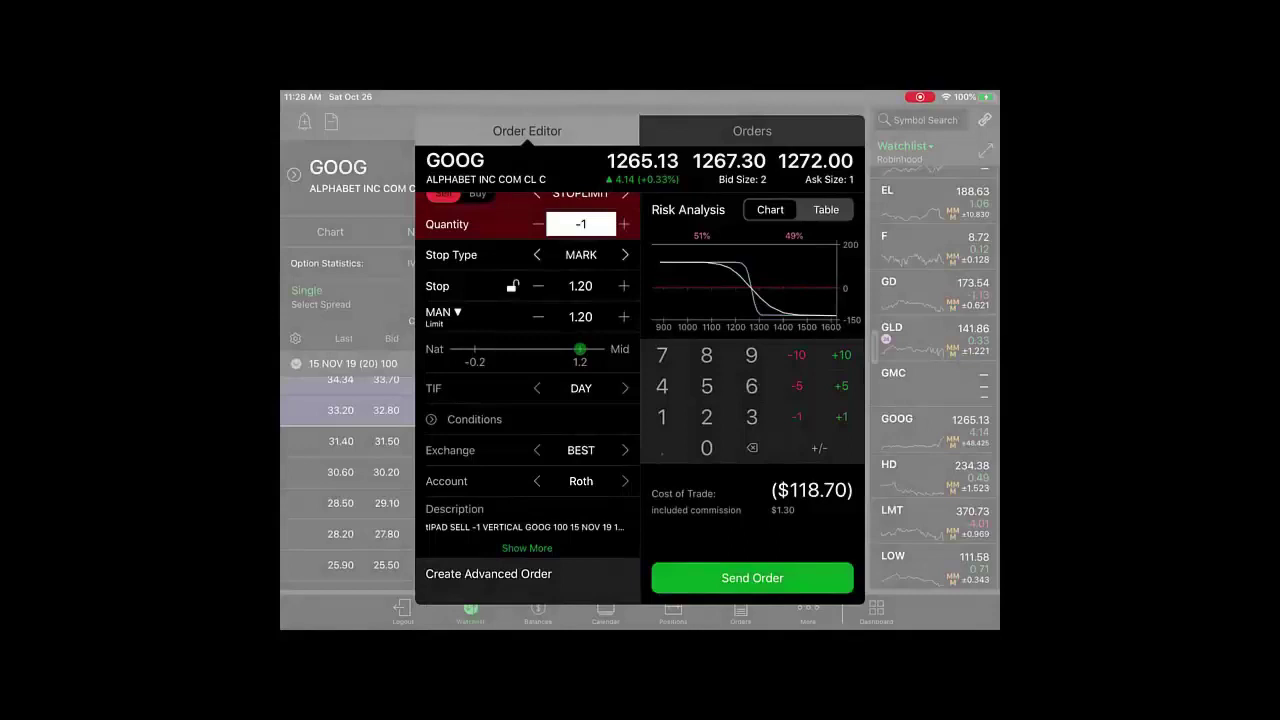
Edit the 1.16 stop price, then return the order to a sell limit at 1.19
{"action": "left_click", "coordinate": [581, 286]}
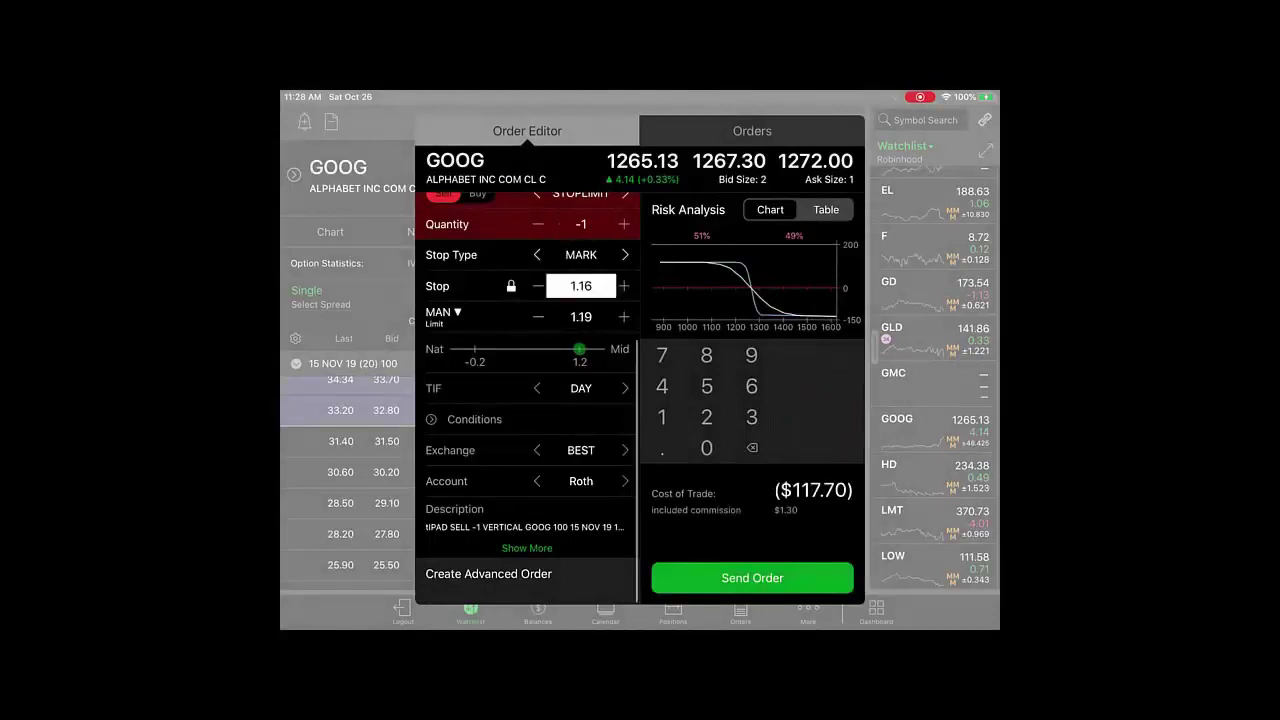
{"action": "scroll", "coordinate": [527, 400], "scroll_direction": "up", "scroll_amount": 3}
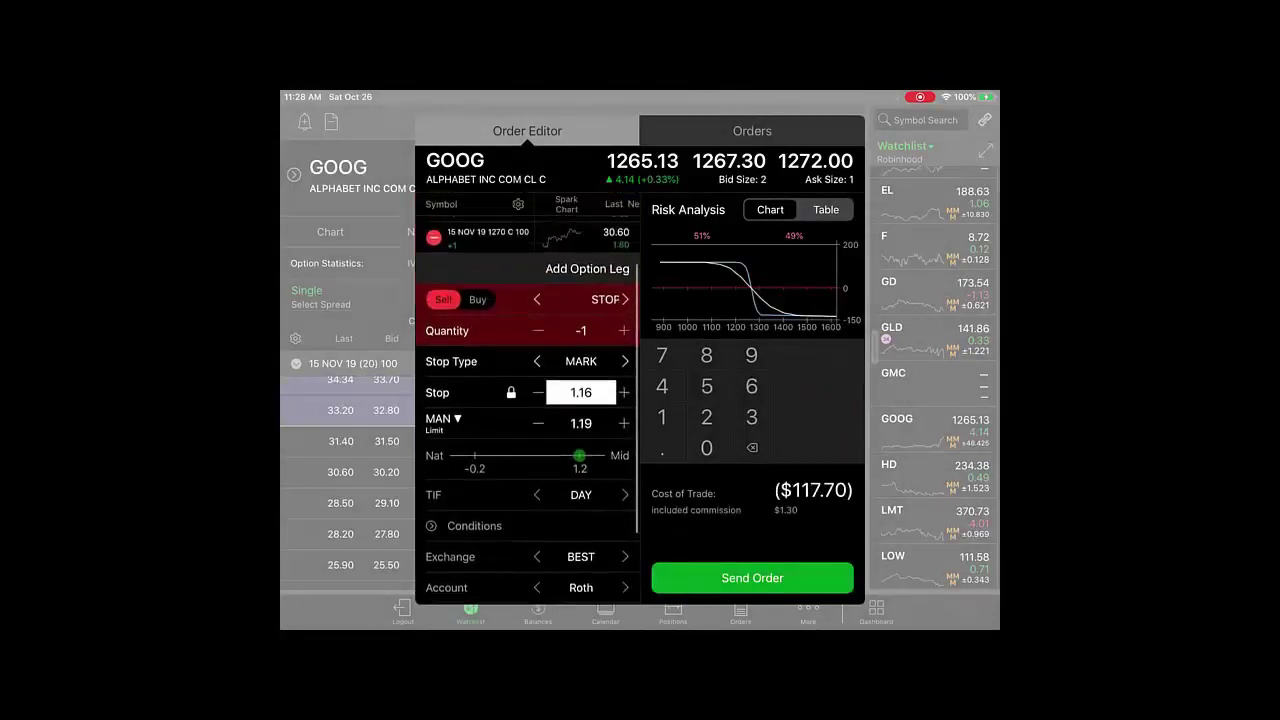
{"action": "left_click", "coordinate": [625, 299]}
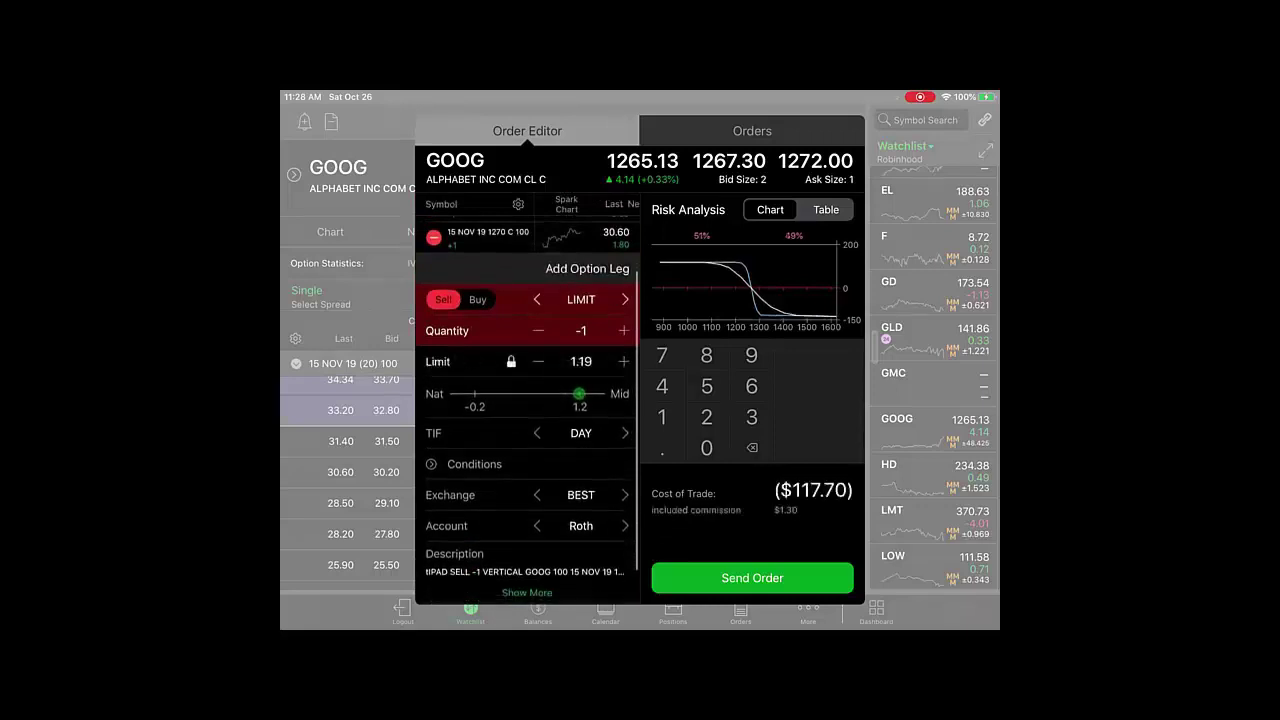
{"action": "scroll", "coordinate": [527, 400], "scroll_direction": "up", "scroll_amount": 2}
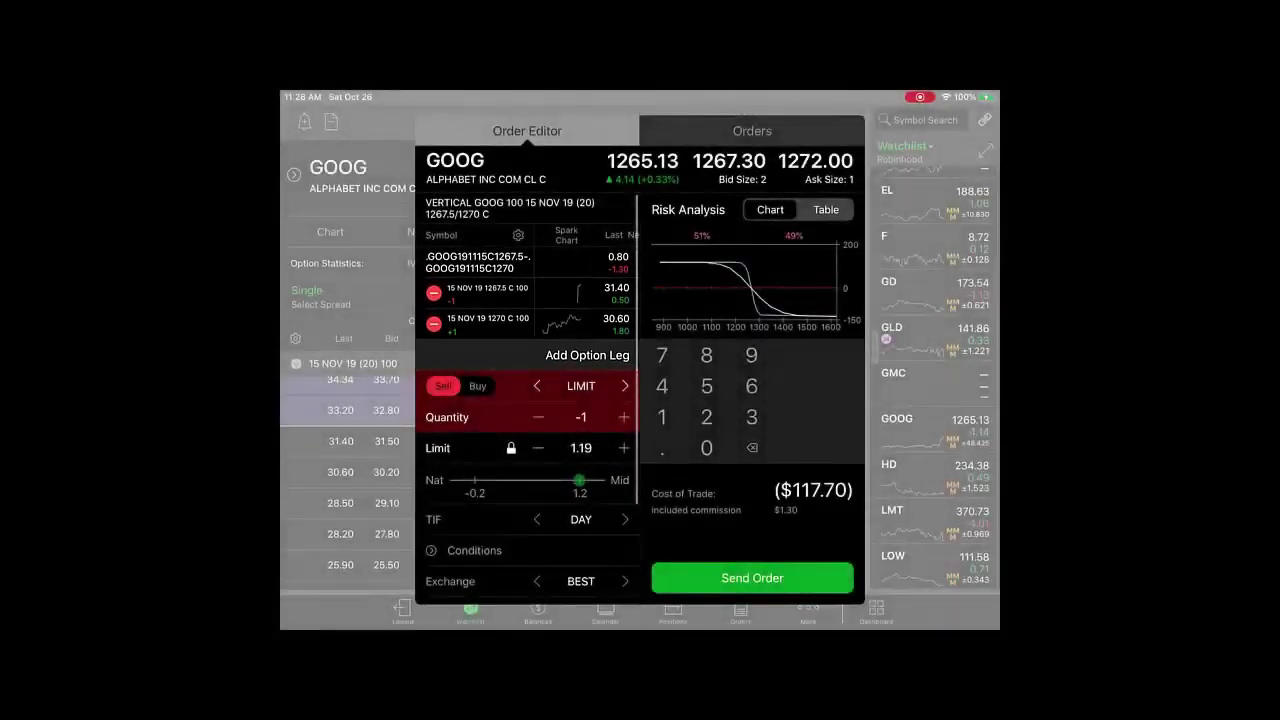
Reveal and dismiss the first GOOG leg's Delete option, then open its Leg Setup
{"action": "left_click", "coordinate": [433, 293]}
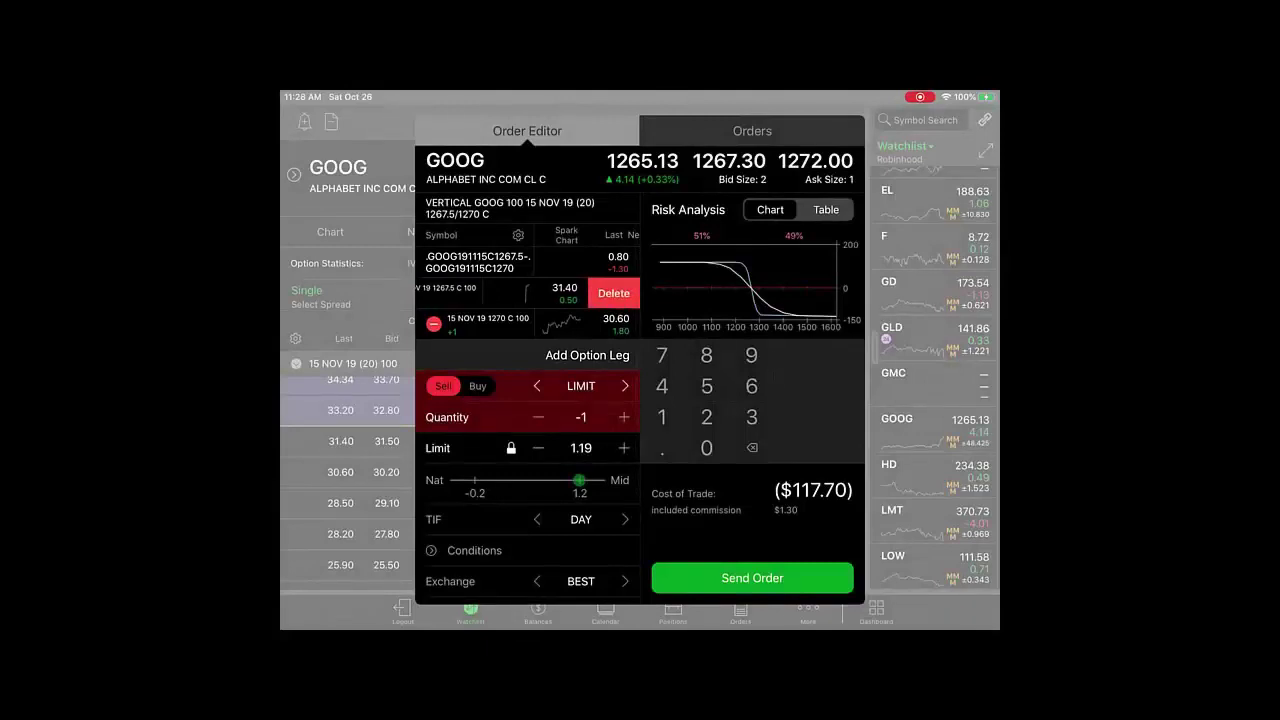
{"action": "left_click", "coordinate": [470, 293]}
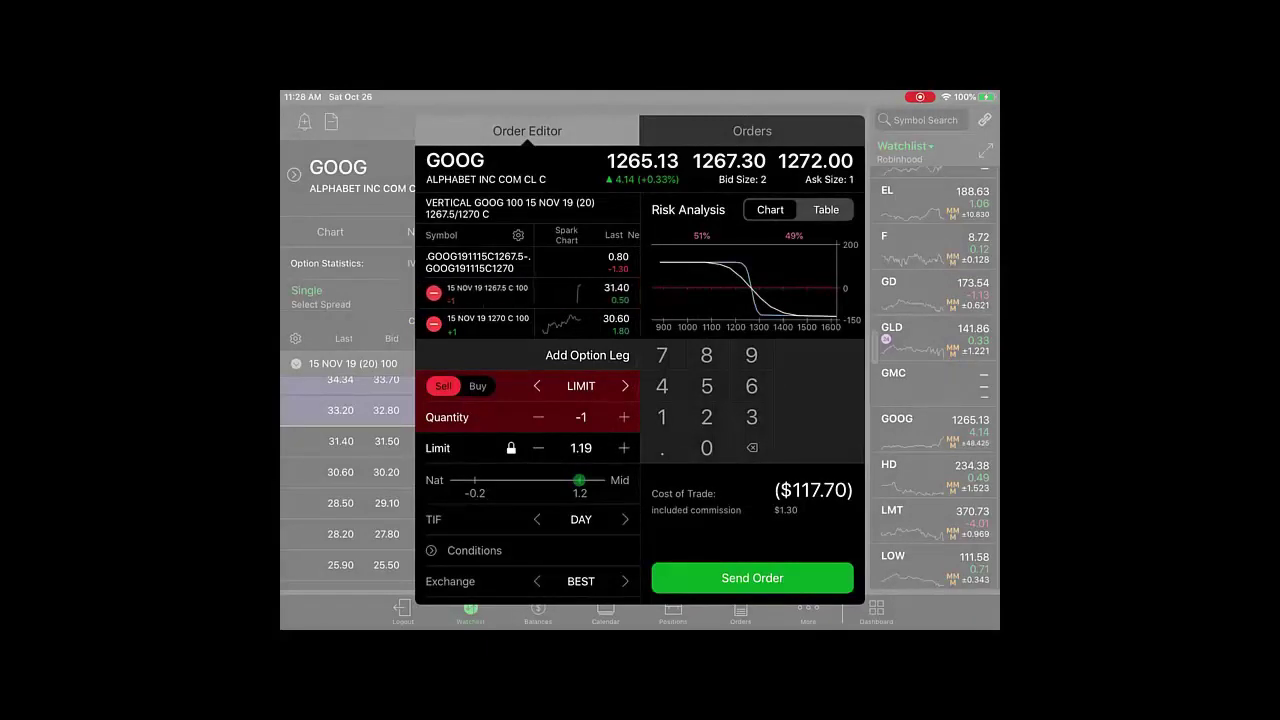
{"action": "left_click", "coordinate": [480, 293]}
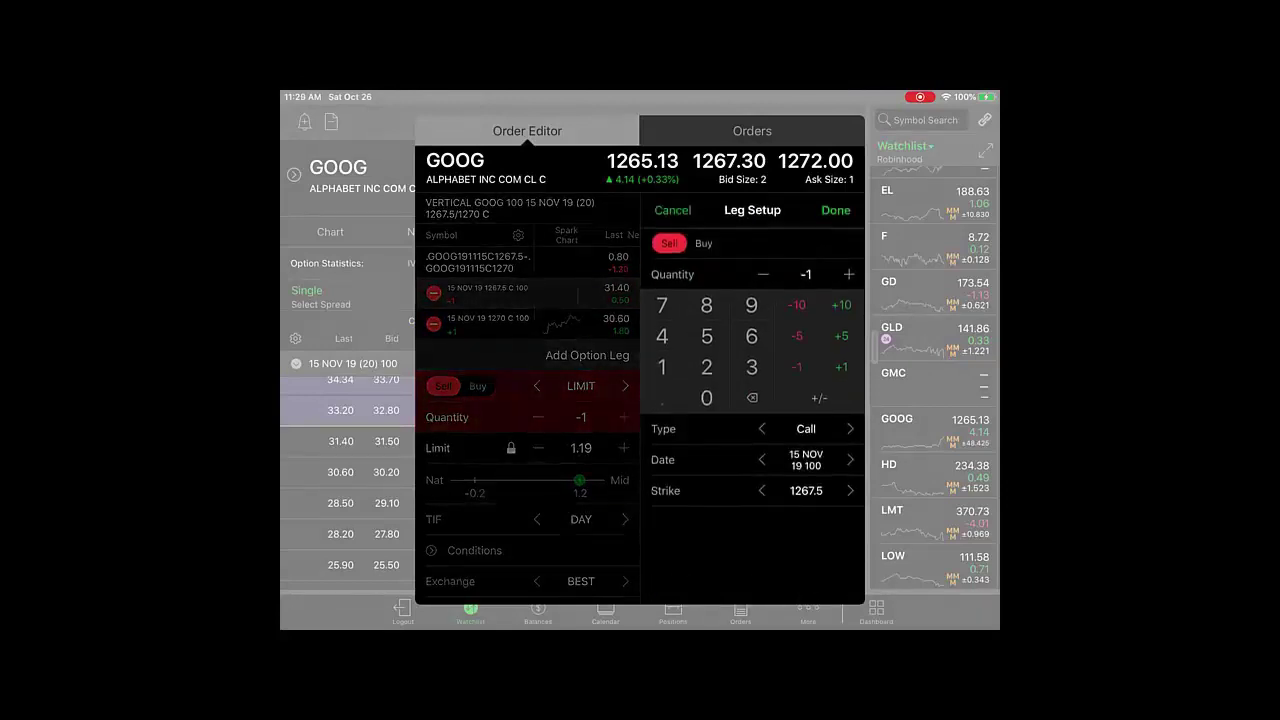
Adjust the first leg's quantity to 2 and toggle it between buying and selling
{"action": "left_click", "coordinate": [841, 367]}
{"action": "left_click", "coordinate": [841, 367]}
{"action": "key", "text": "BackSpace"}
{"action": "type", "text": "2"}
{"action": "left_click", "coordinate": [703, 243]}
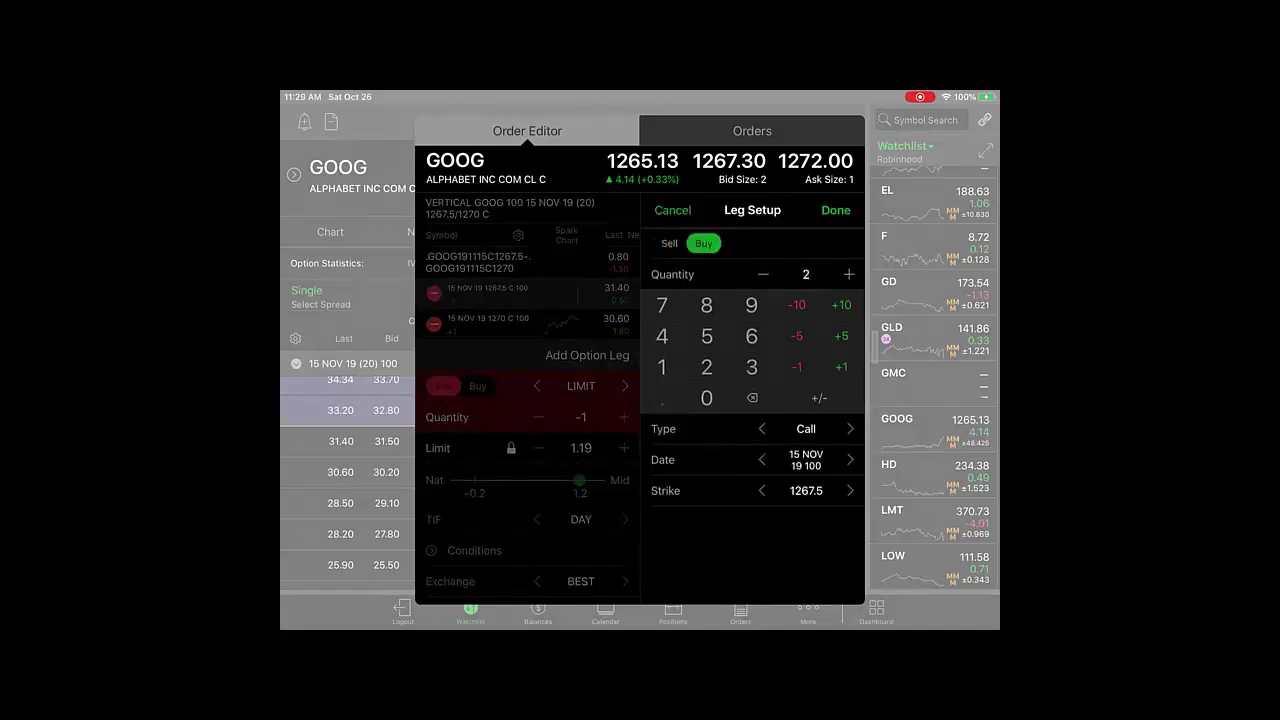
{"action": "left_click", "coordinate": [797, 367]}
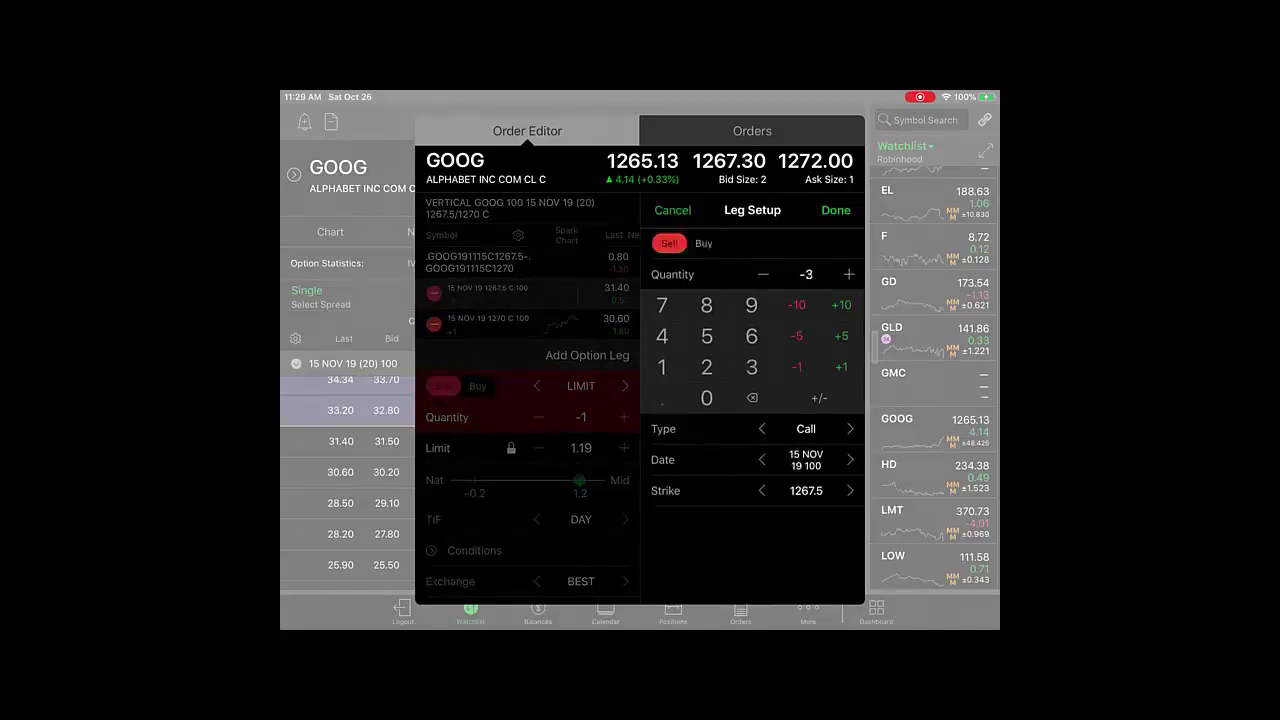
{"action": "left_click", "coordinate": [797, 367]}
Switch the leg to a put and back to a call, and enter quantity 222262
{"action": "left_click", "coordinate": [850, 428]}
{"action": "left_click", "coordinate": [850, 428]}
{"action": "type", "text": "222262"}
Confirm the first leg's changes and return to the GOOG 15 Nov options chain
{"action": "left_click", "coordinate": [835, 210]}
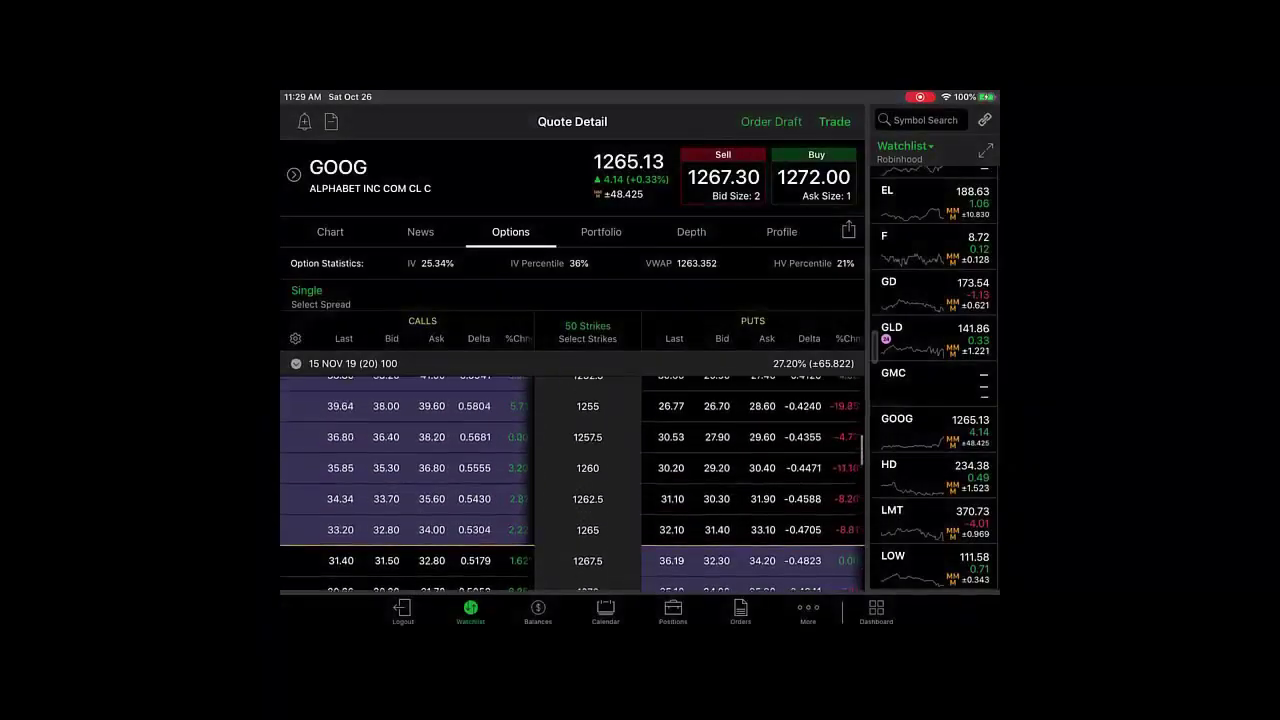
{"action": "scroll", "coordinate": [572, 480], "scroll_direction": "up", "scroll_amount": 5}
{"action": "scroll", "coordinate": [572, 480], "scroll_direction": "down", "scroll_amount": 5}
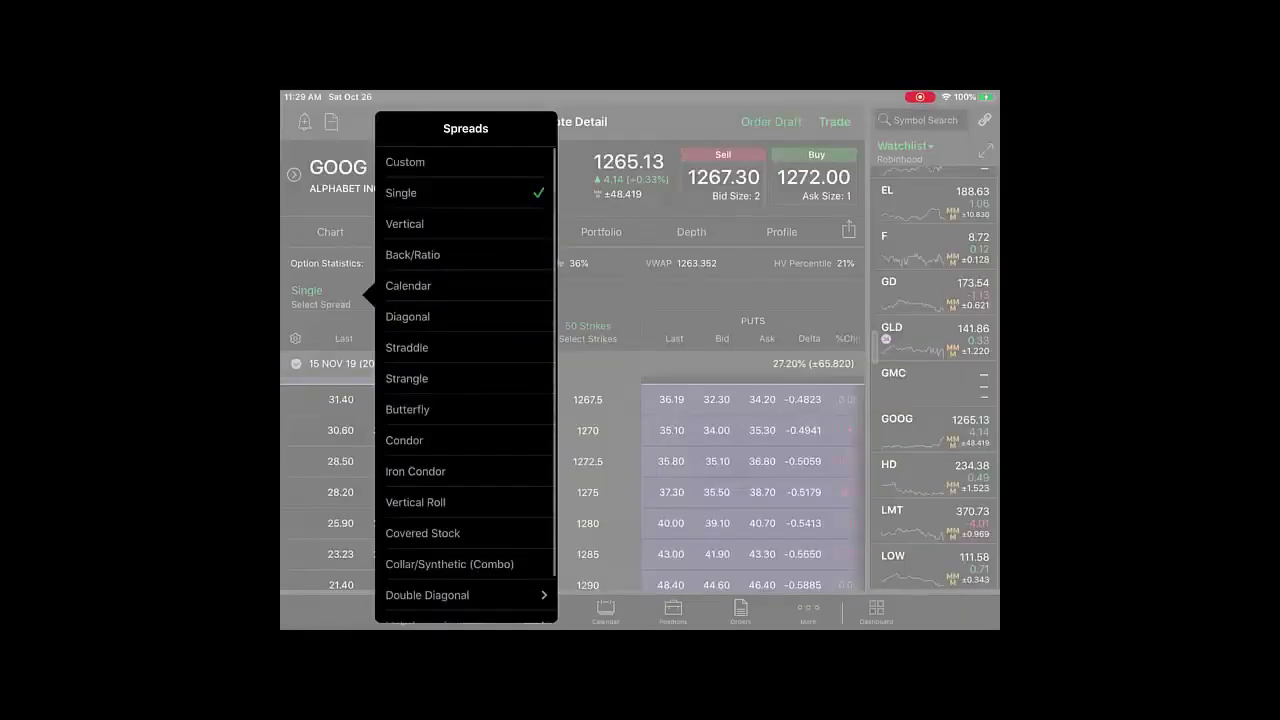
Switch to Custom spread mode and pick the 1267.5 and 1270 calls as legs
{"action": "left_click", "coordinate": [420, 160]}
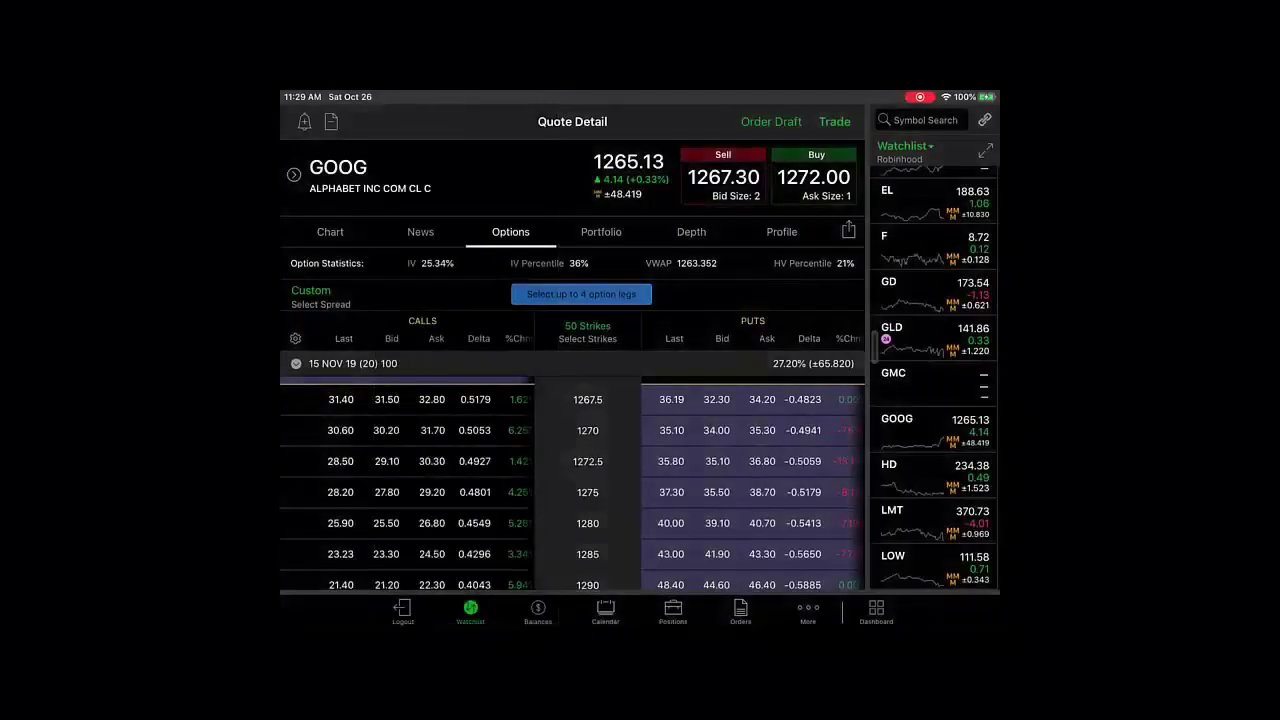
{"action": "scroll", "coordinate": [573, 486], "scroll_direction": "up", "scroll_amount": 3}
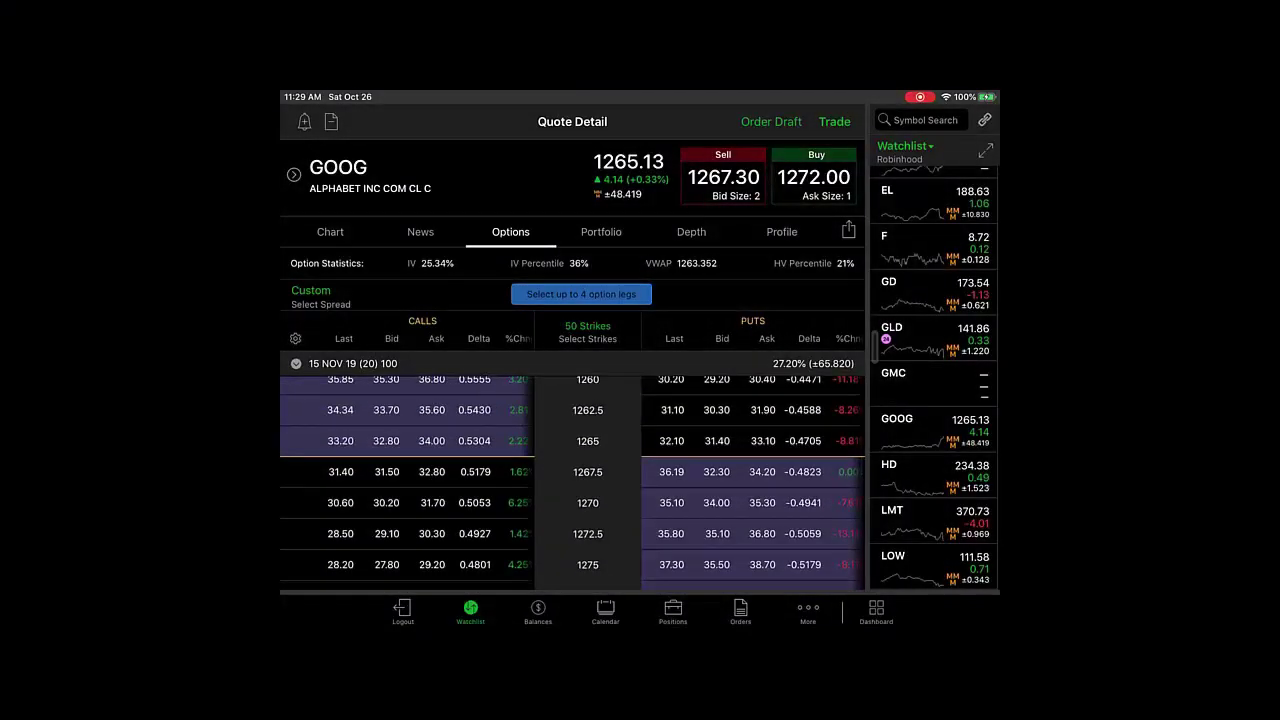
{"action": "left_click", "coordinate": [386, 471]}
{"action": "left_click", "coordinate": [432, 533]}
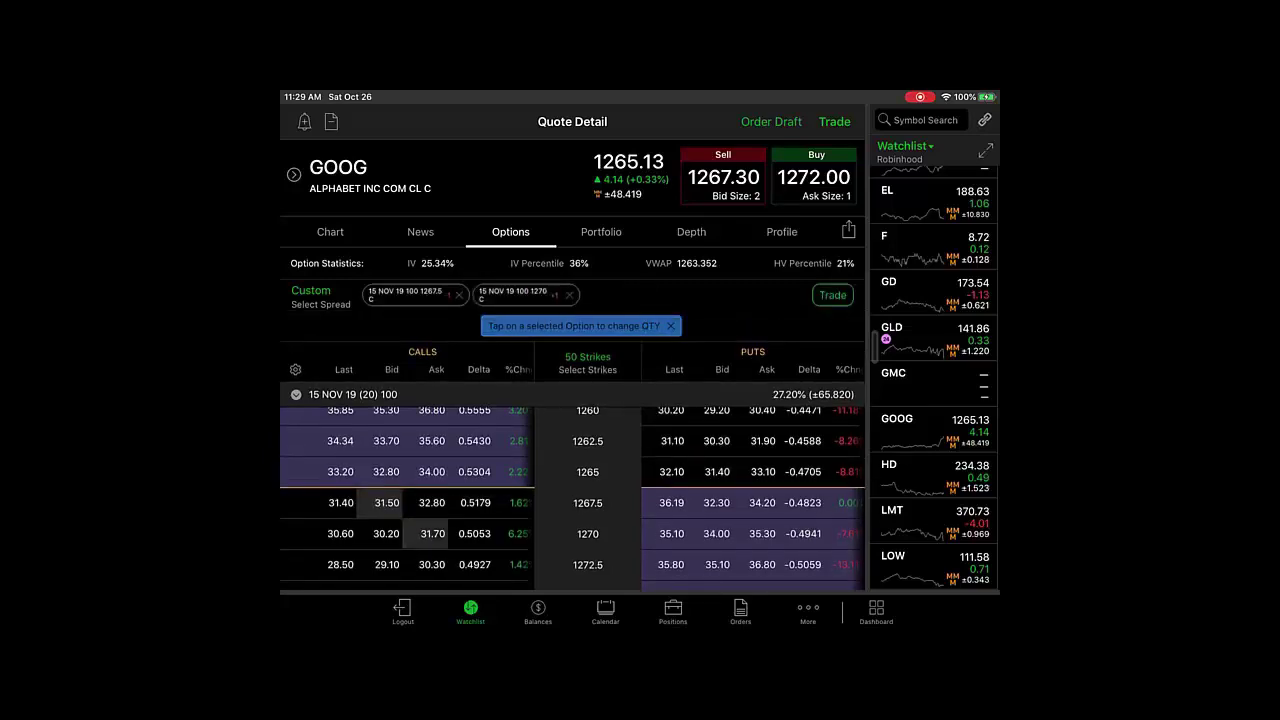
Open the 1267.5/1270 call order and toggle its risk analysis between table and chart
{"action": "left_click", "coordinate": [832, 294]}
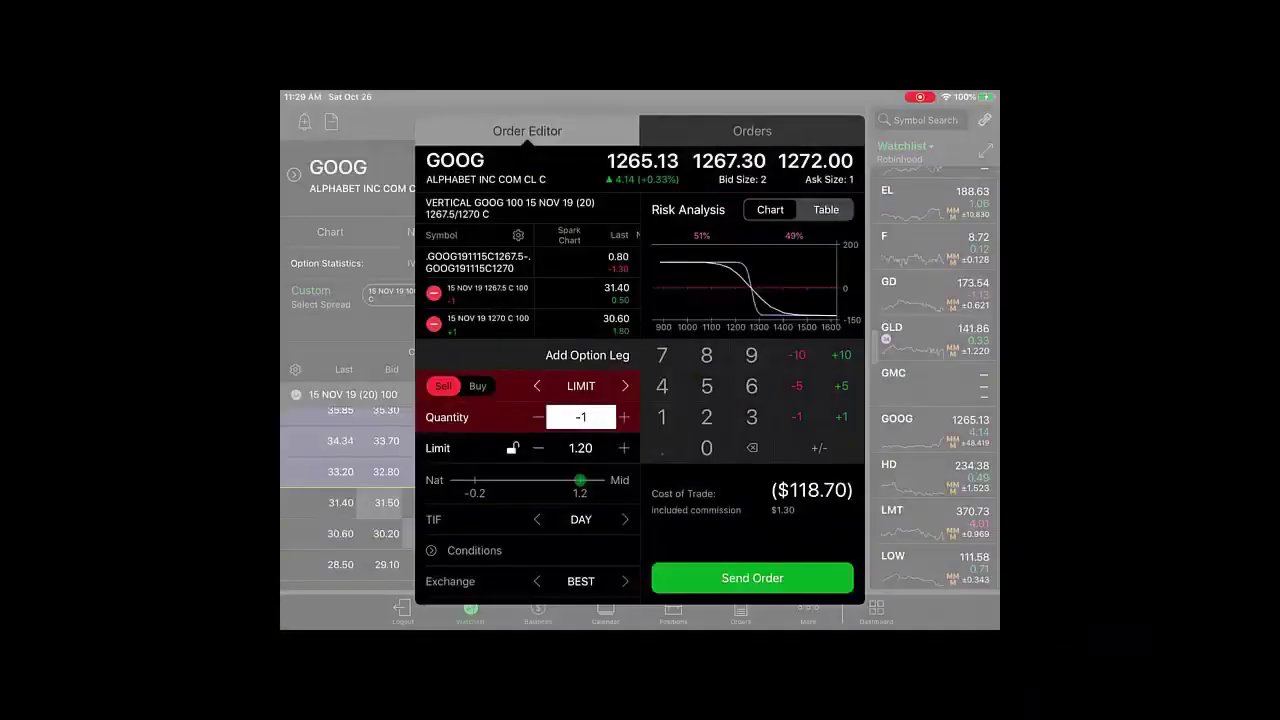
{"action": "scroll", "coordinate": [527, 400], "scroll_direction": "down", "scroll_amount": 2}
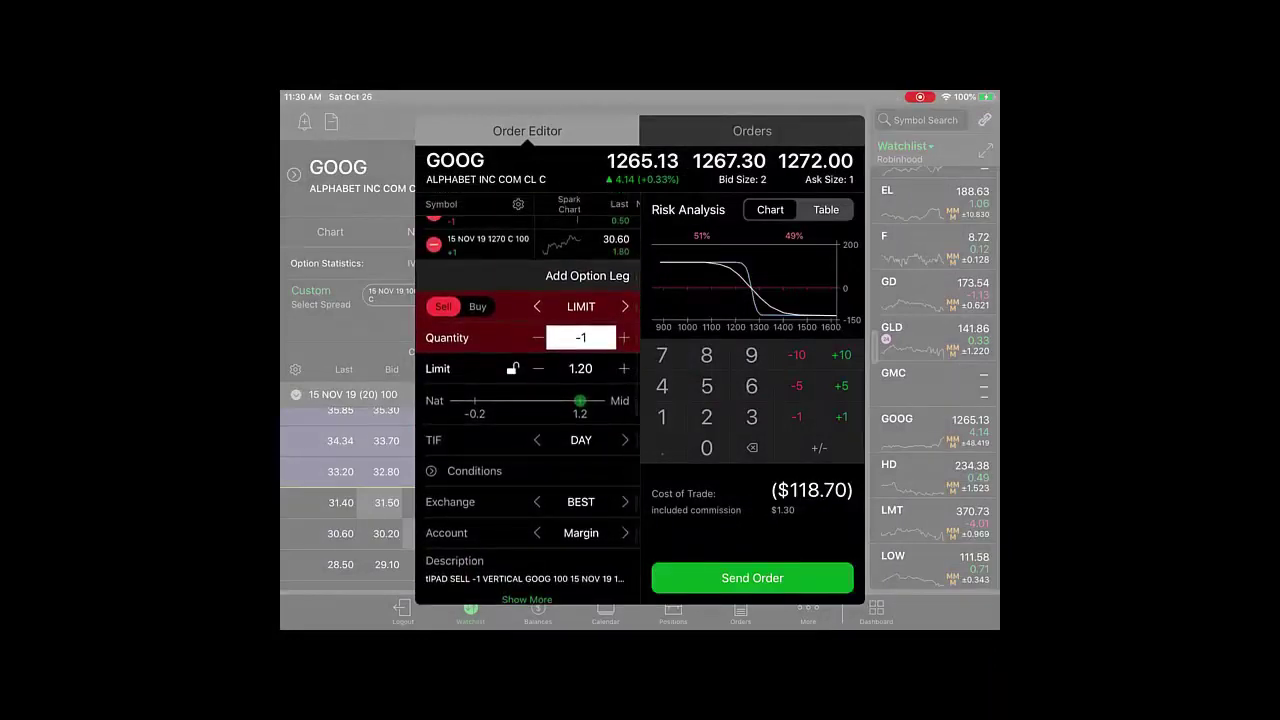
{"action": "left_click", "coordinate": [826, 209]}
{"action": "left_click", "coordinate": [770, 209]}
{"action": "scroll", "coordinate": [527, 420], "scroll_direction": "down", "scroll_amount": 2}
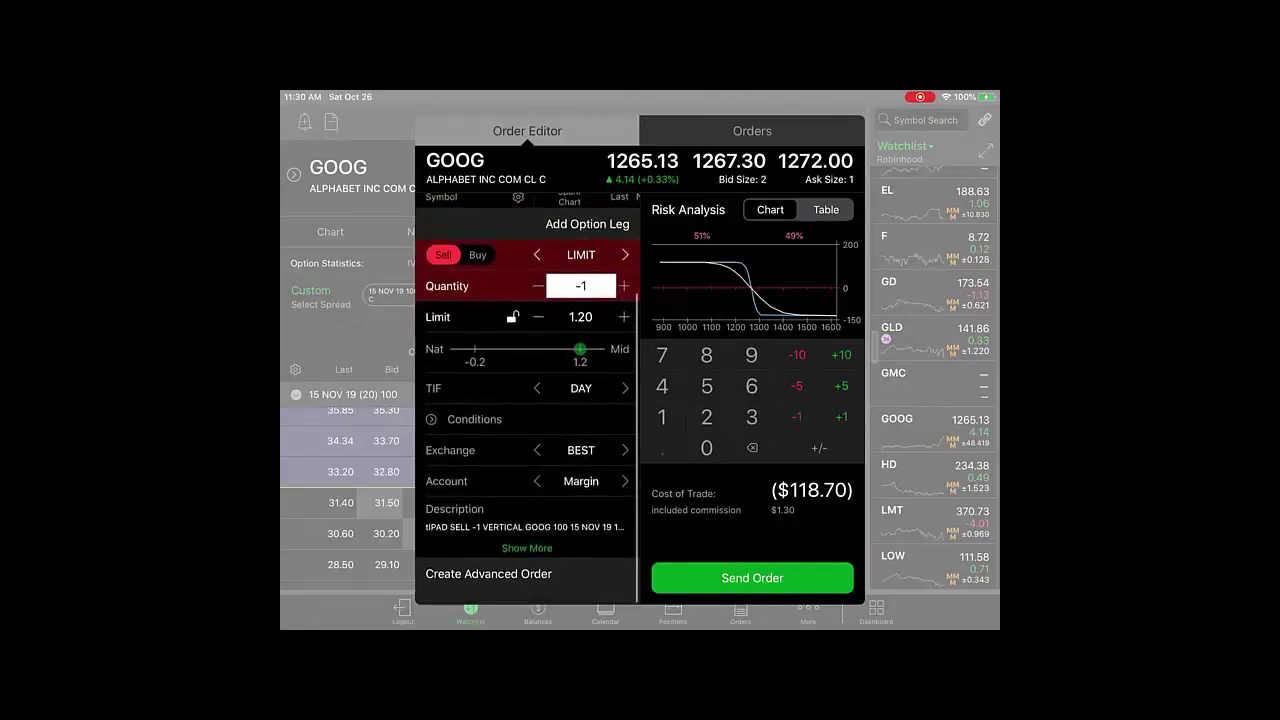
Open and cancel an advanced order, expand Conditions, and show then hide the full description
{"action": "left_click", "coordinate": [488, 573]}
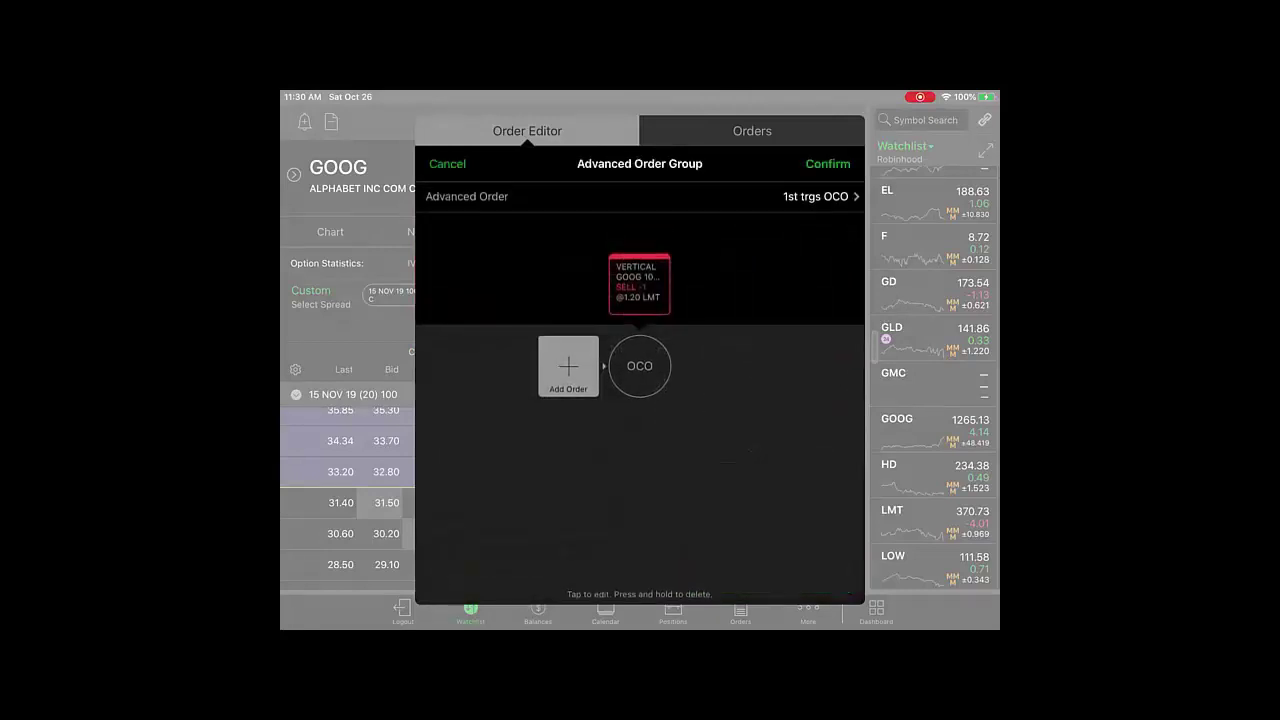
{"action": "left_click", "coordinate": [447, 163]}
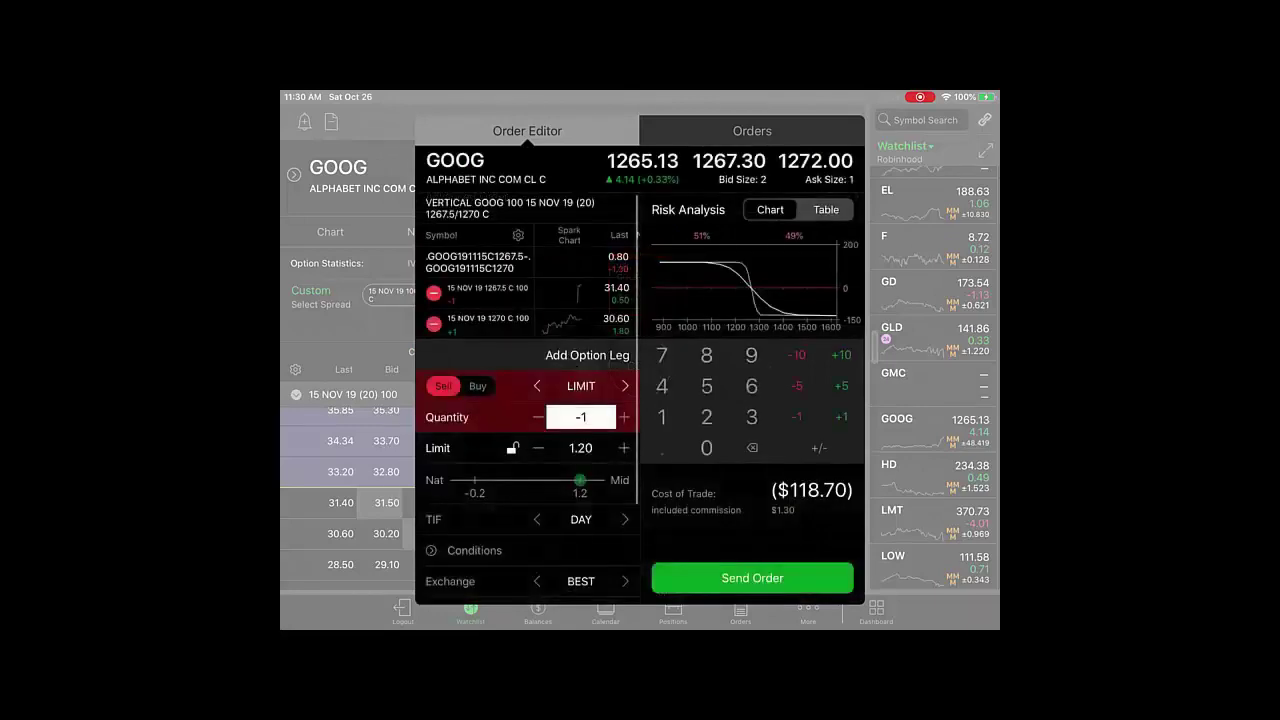
{"action": "left_click", "coordinate": [474, 550]}
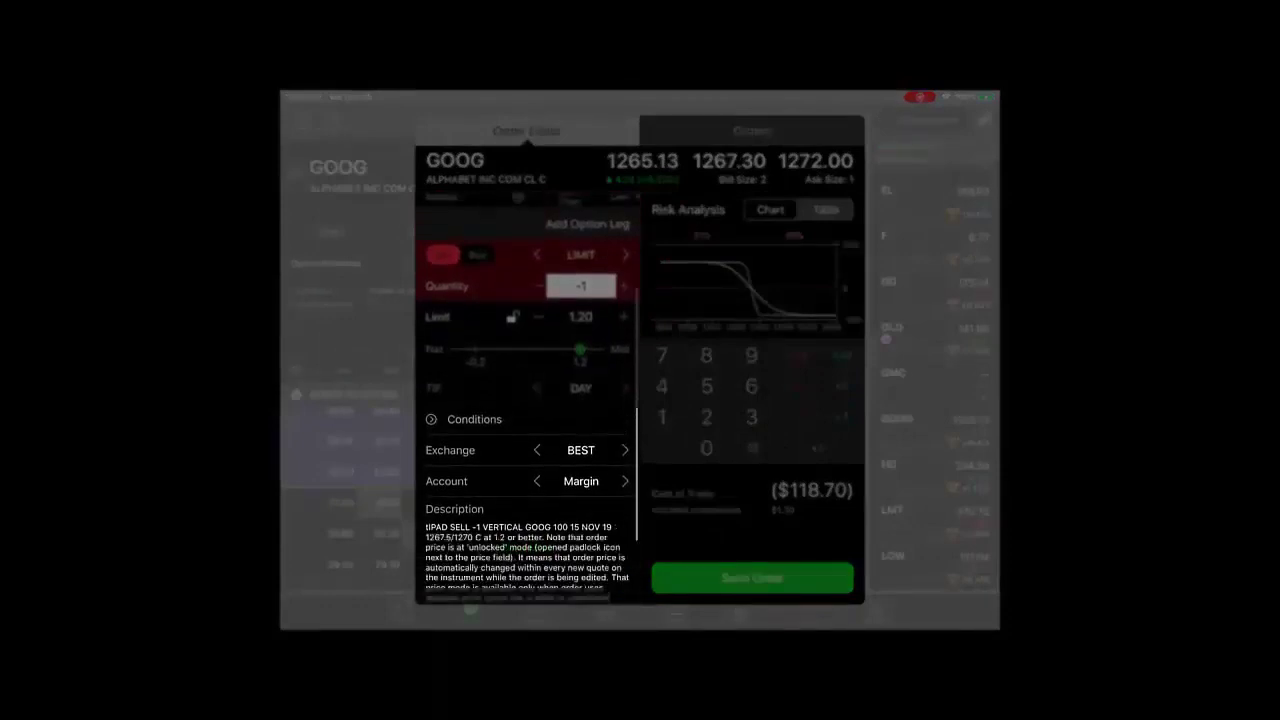
{"action": "left_click", "coordinate": [527, 530]}
{"action": "scroll", "coordinate": [528, 385], "scroll_direction": "up", "scroll_amount": 3}
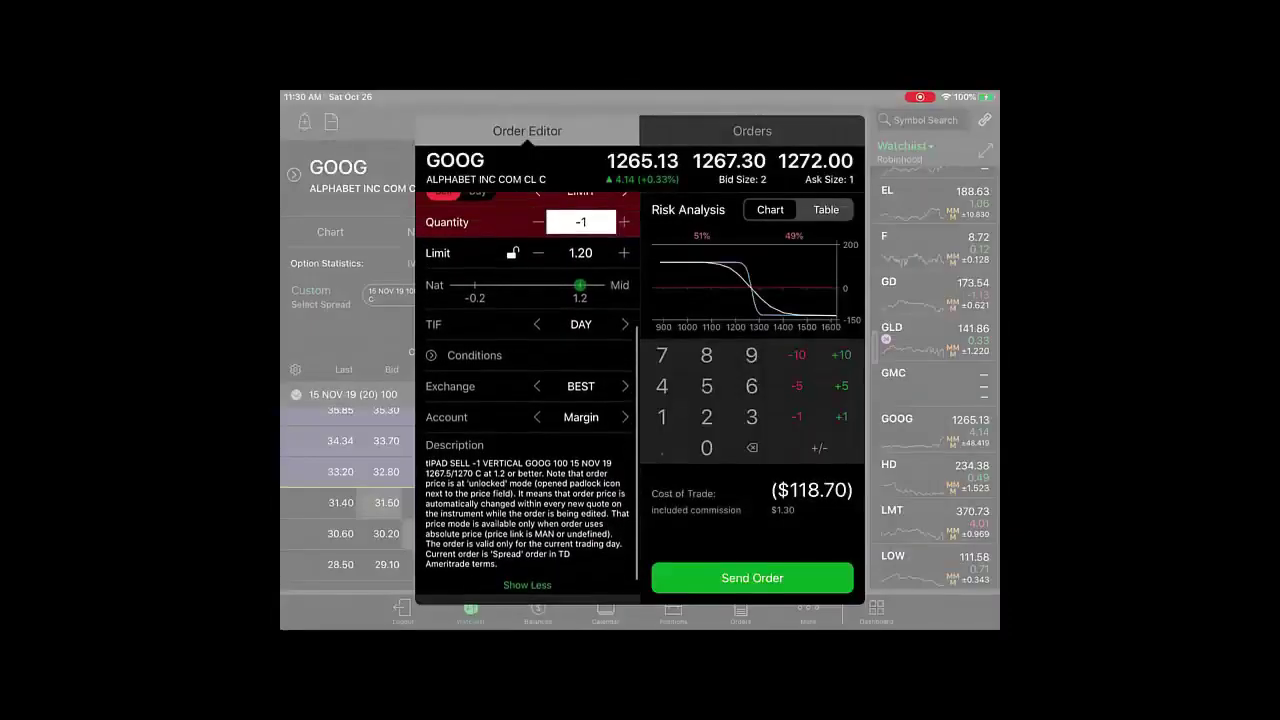
{"action": "scroll", "coordinate": [528, 385], "scroll_direction": "up", "scroll_amount": 2}
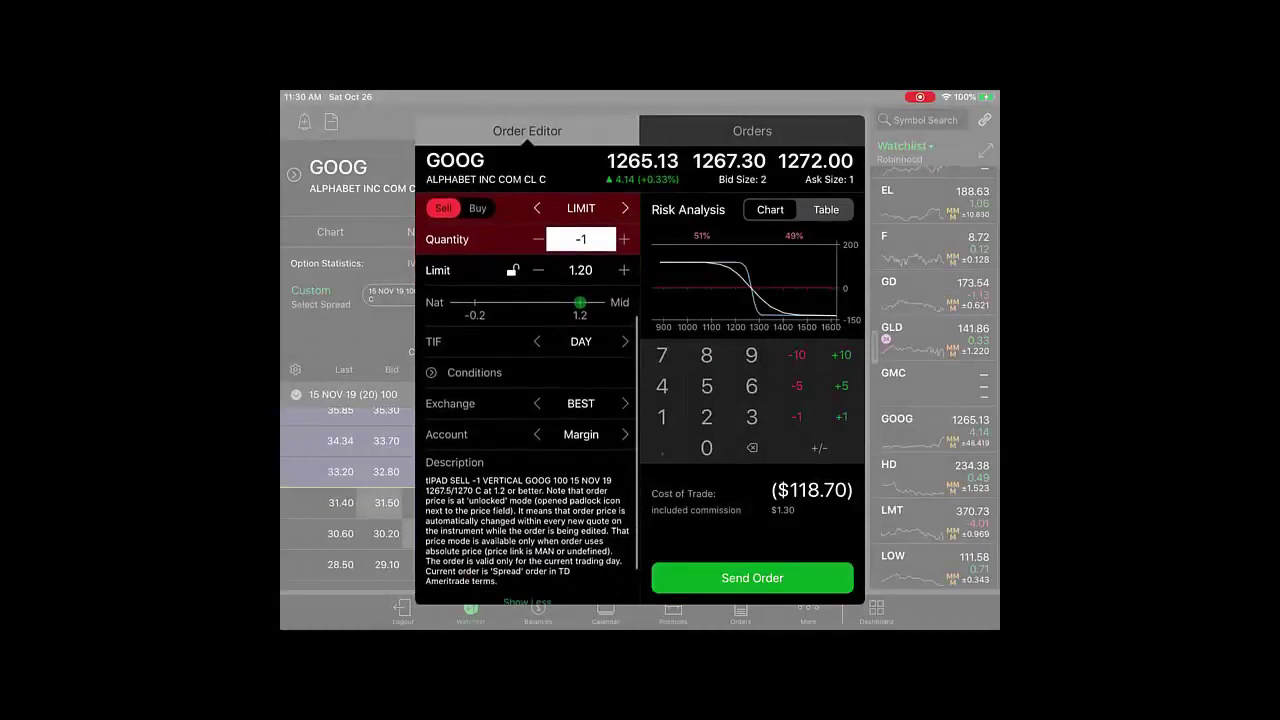
{"action": "scroll", "coordinate": [527, 400], "scroll_direction": "down", "scroll_amount": 2}
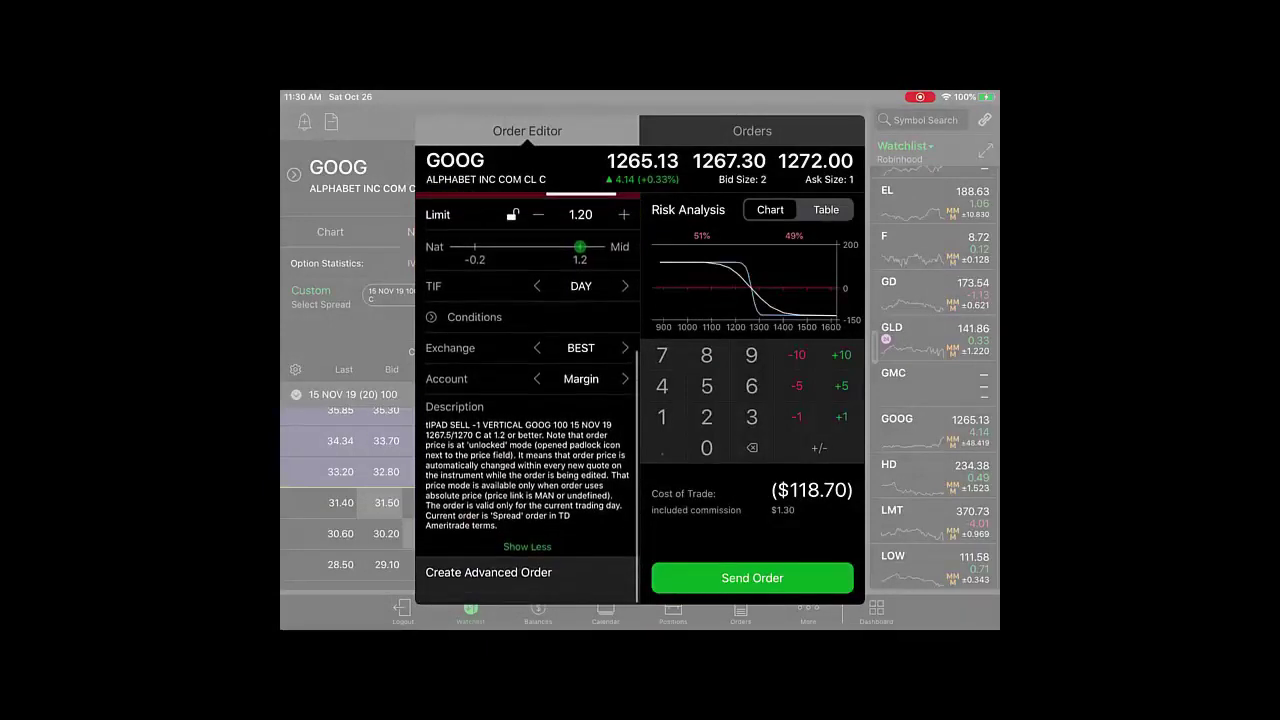
{"action": "left_click", "coordinate": [527, 547]}
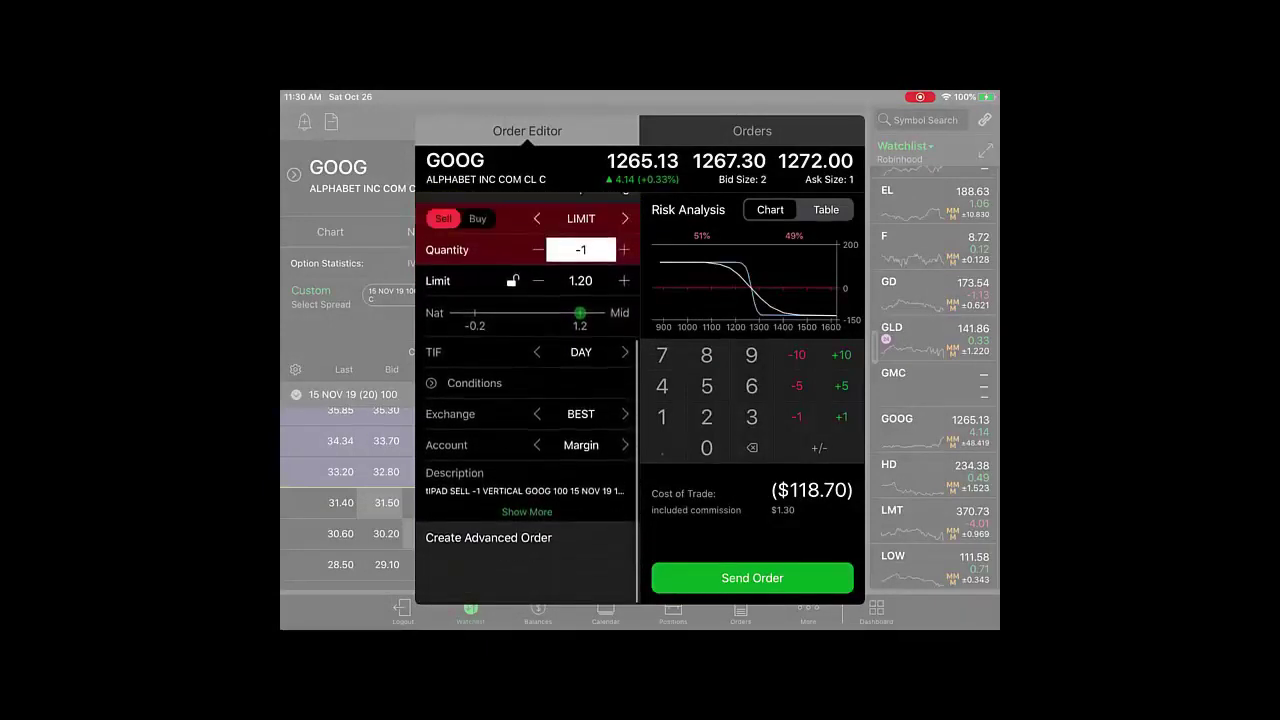
{"action": "scroll", "coordinate": [528, 380], "scroll_direction": "up", "scroll_amount": 3}
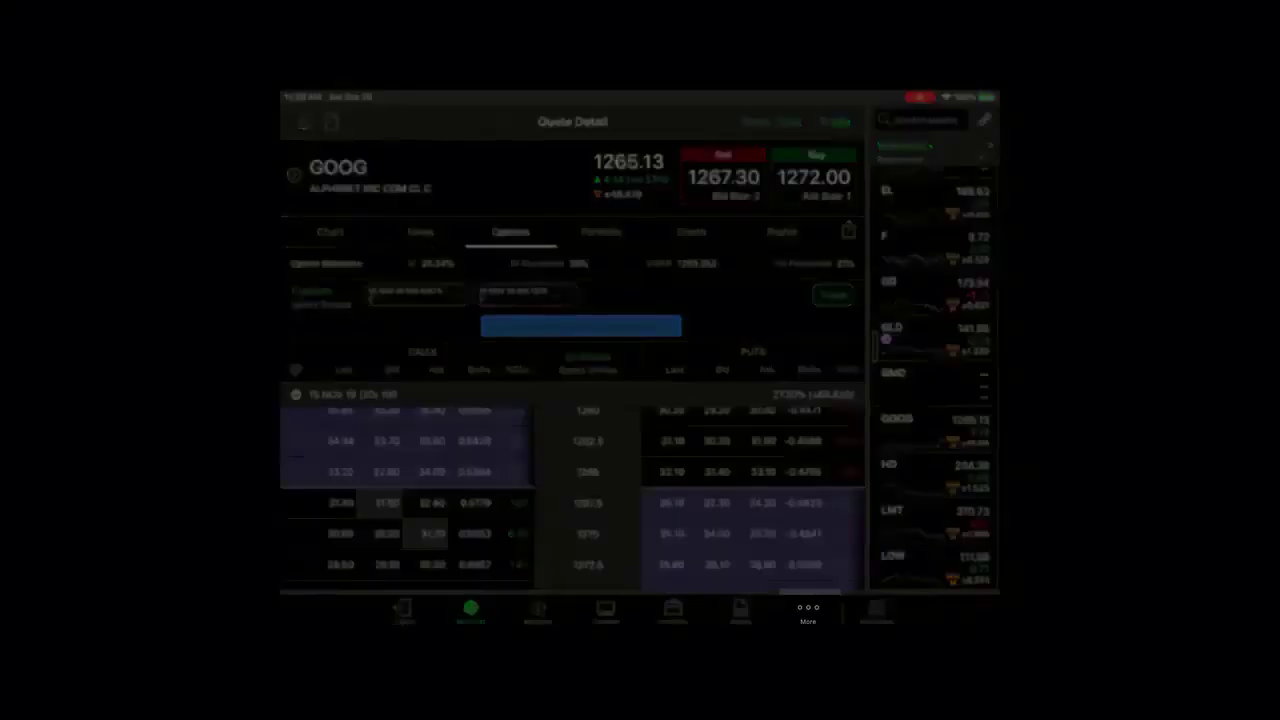
Open the More tray and go to the Transfers page
{"action": "left_click", "coordinate": [808, 610]}
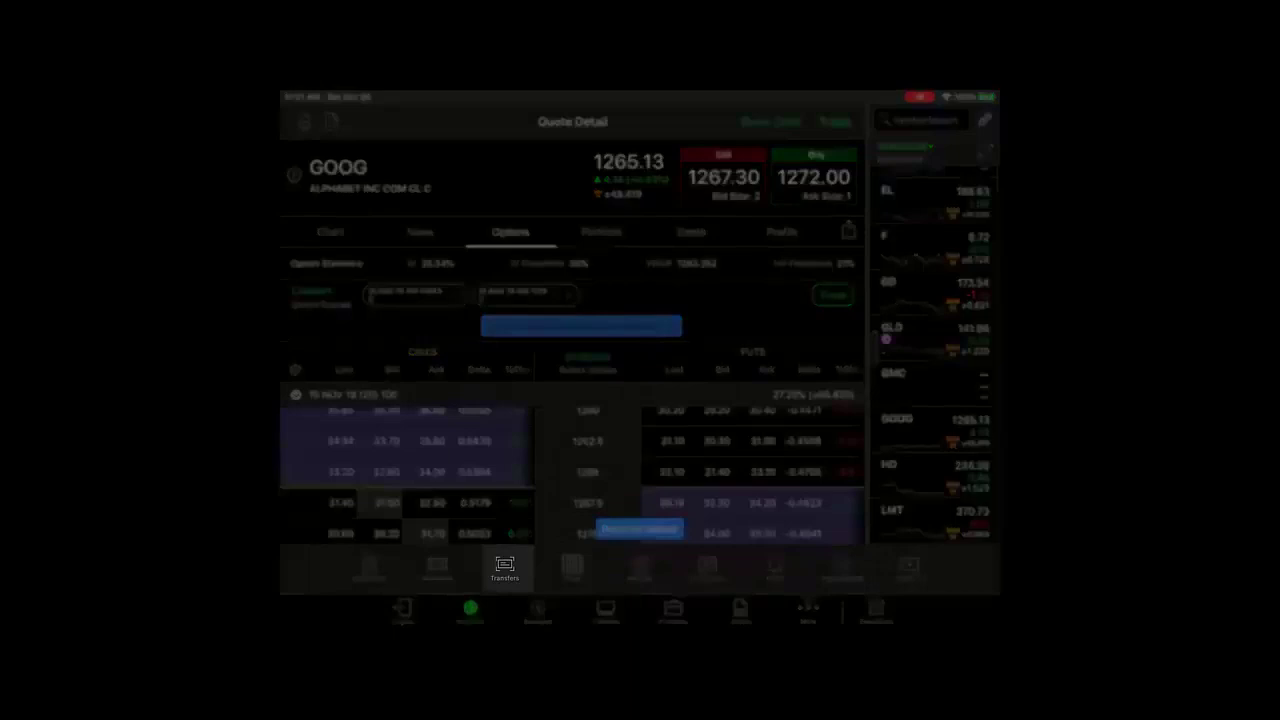
{"action": "left_click", "coordinate": [505, 567]}
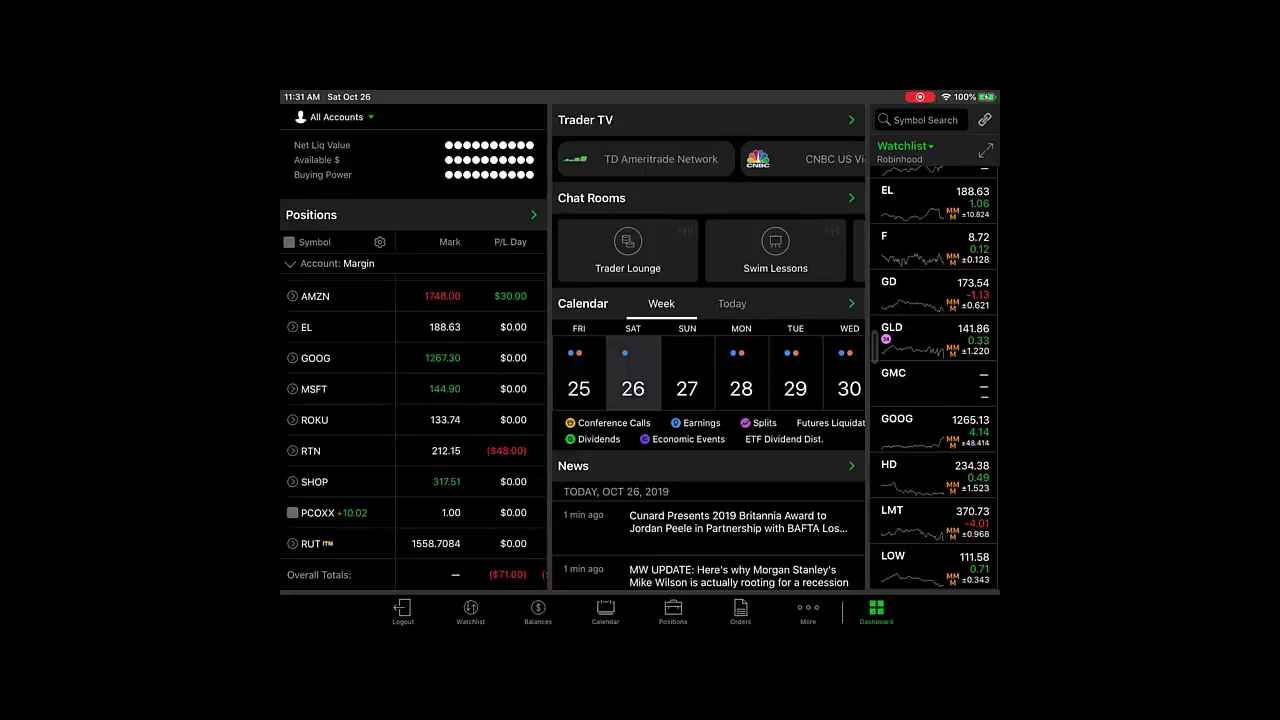
Rearrange the toolbar so Watchlist is first in the dock and News returns to the More tray
{"action": "left_click", "coordinate": [808, 612]}
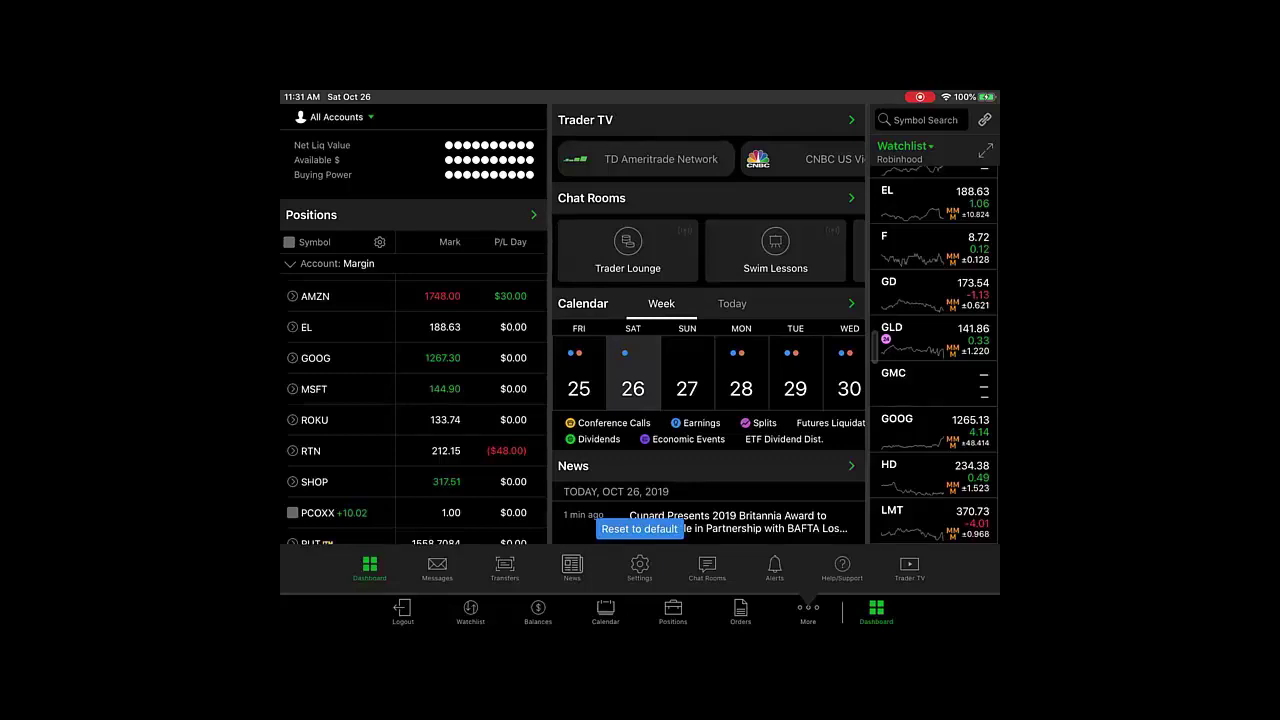
{"action": "mouse_move", "coordinate": [571, 568]}
{"action": "left_mouse_down"}
{"action": "mouse_move", "coordinate": [650, 620]}
{"action": "mouse_move", "coordinate": [772, 620]}
{"action": "mouse_move", "coordinate": [532, 607]}
{"action": "mouse_move", "coordinate": [482, 617]}
{"action": "mouse_move", "coordinate": [505, 568]}
{"action": "left_mouse_up"}
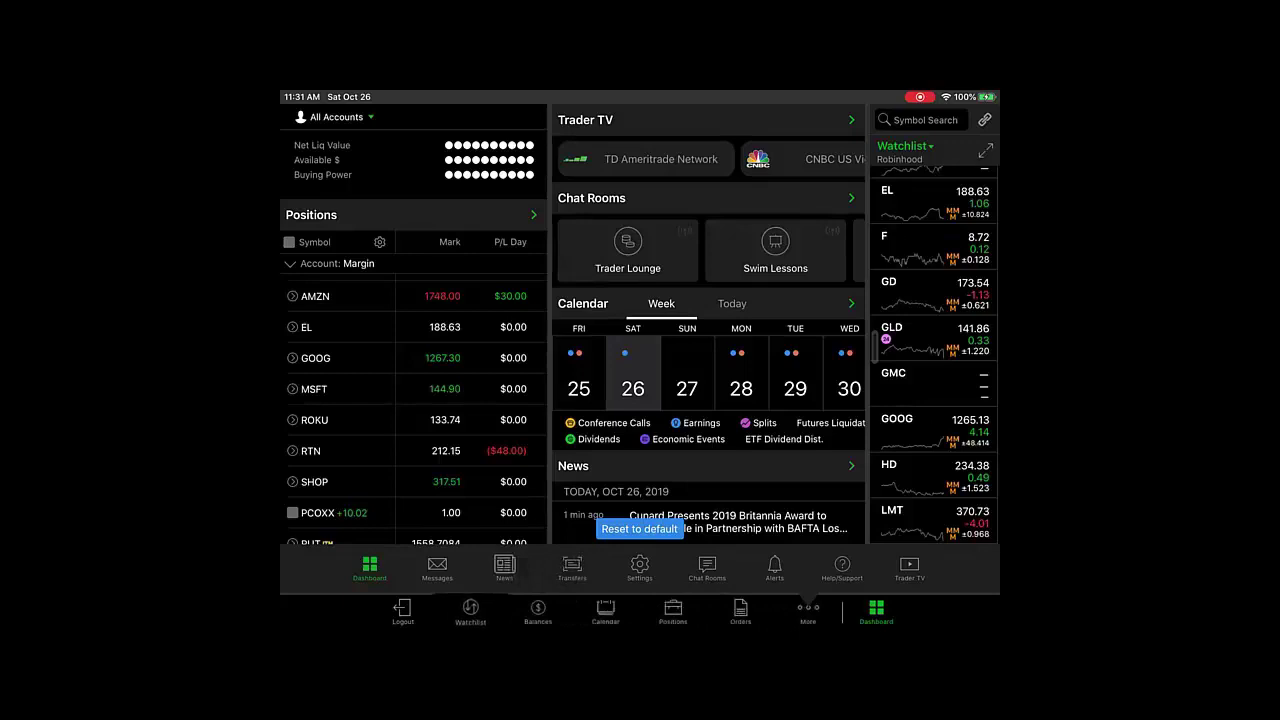
{"action": "mouse_move", "coordinate": [470, 610]}
{"action": "left_mouse_down"}
{"action": "mouse_move", "coordinate": [469, 568]}
{"action": "mouse_move", "coordinate": [538, 586]}
{"action": "mouse_move", "coordinate": [538, 610]}
{"action": "left_mouse_up"}
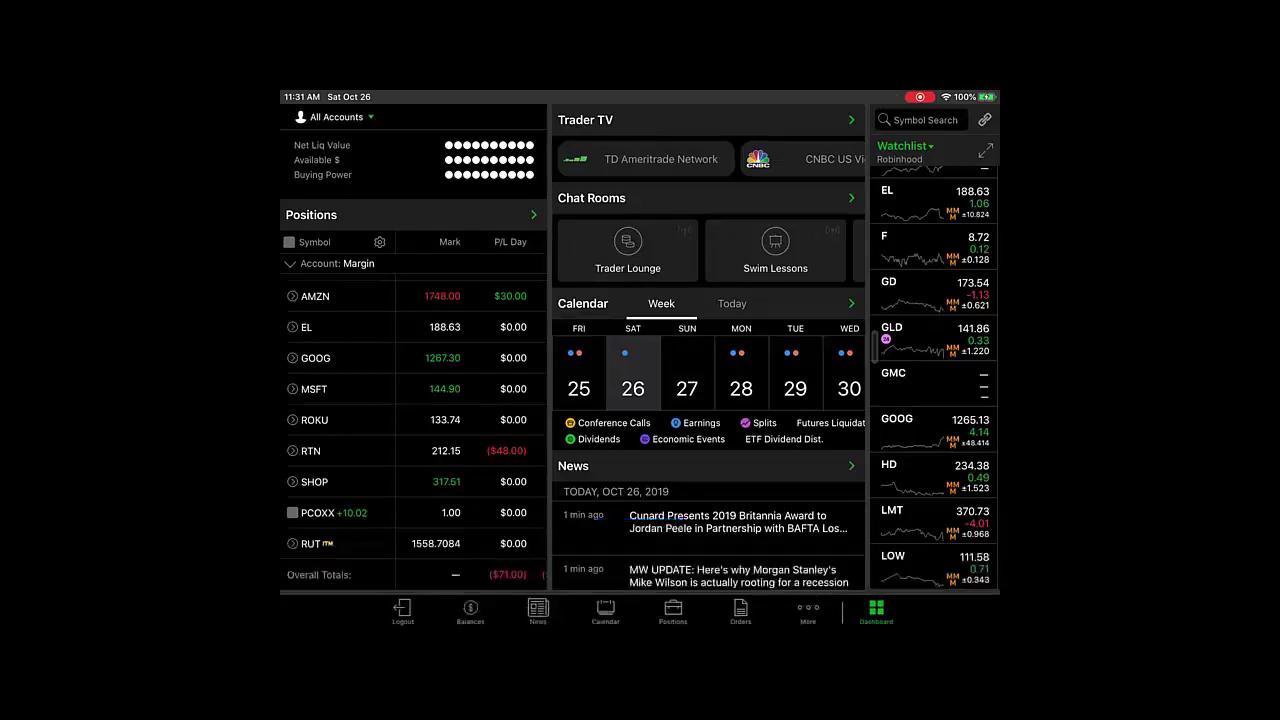
{"action": "left_click", "coordinate": [808, 612]}
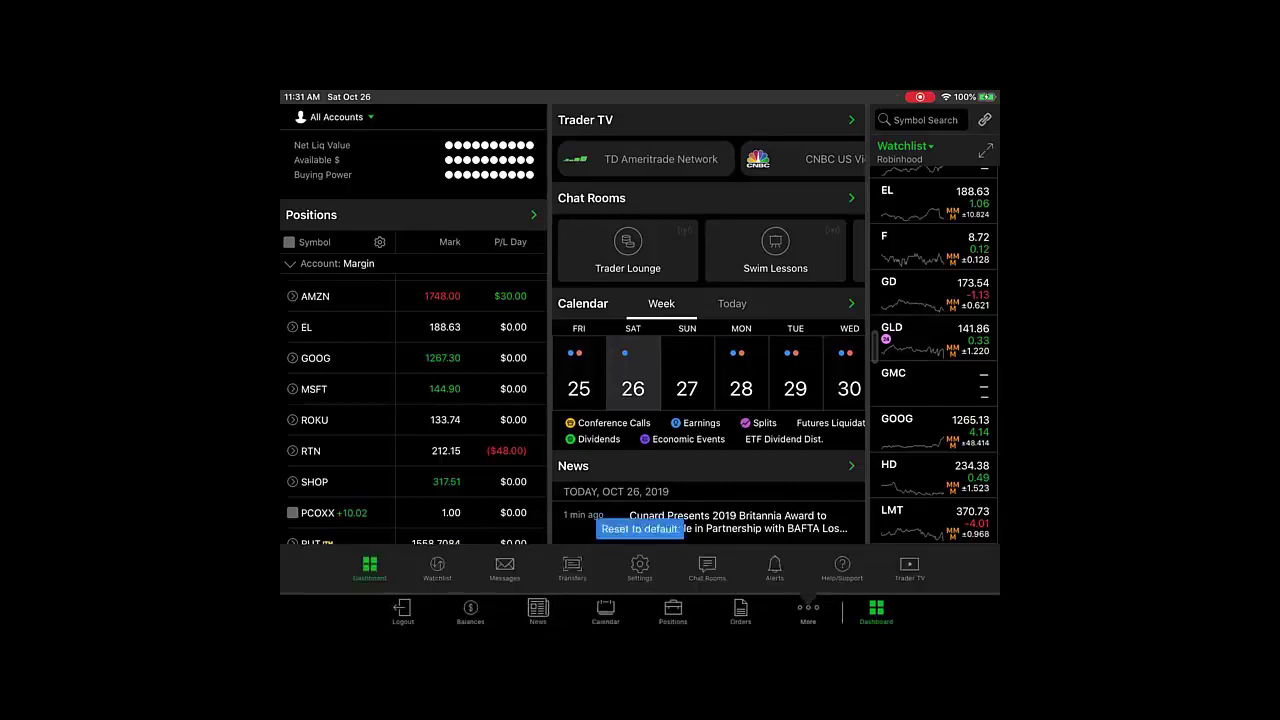
{"action": "left_click_drag", "start_coordinate": [538, 610], "coordinate": [538, 568]}
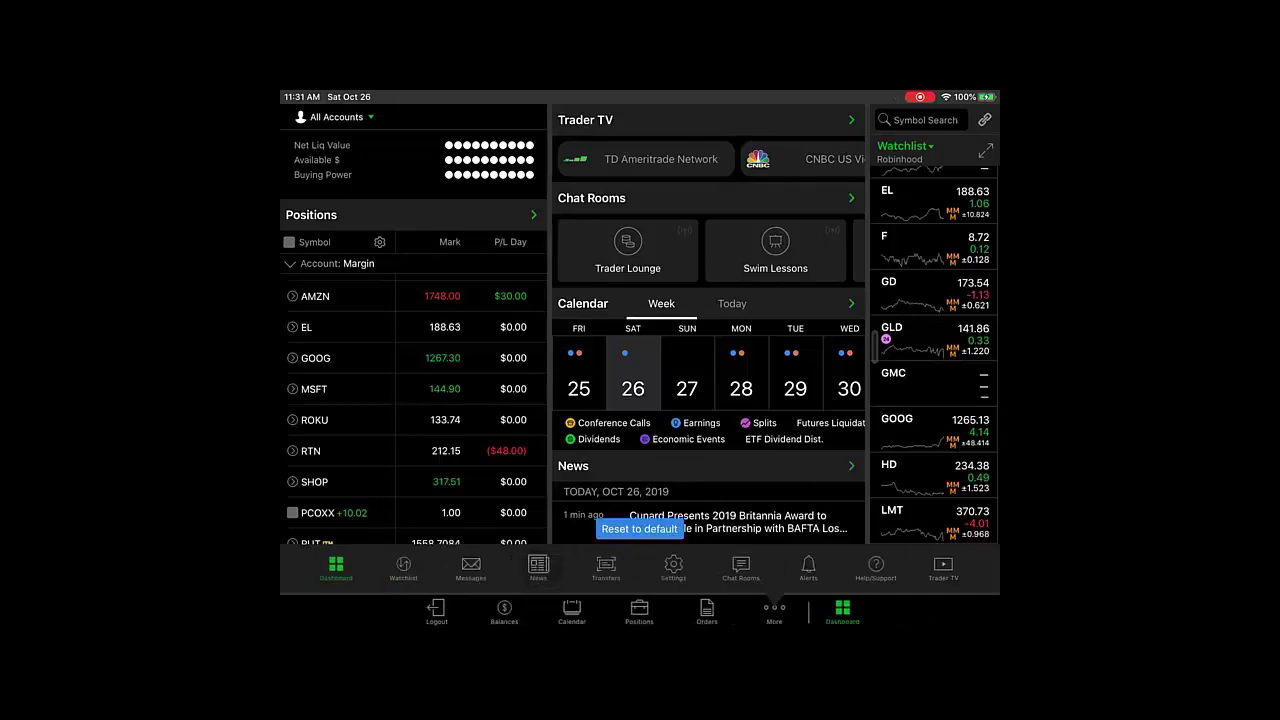
{"action": "left_click_drag", "start_coordinate": [403, 568], "coordinate": [478, 614]}
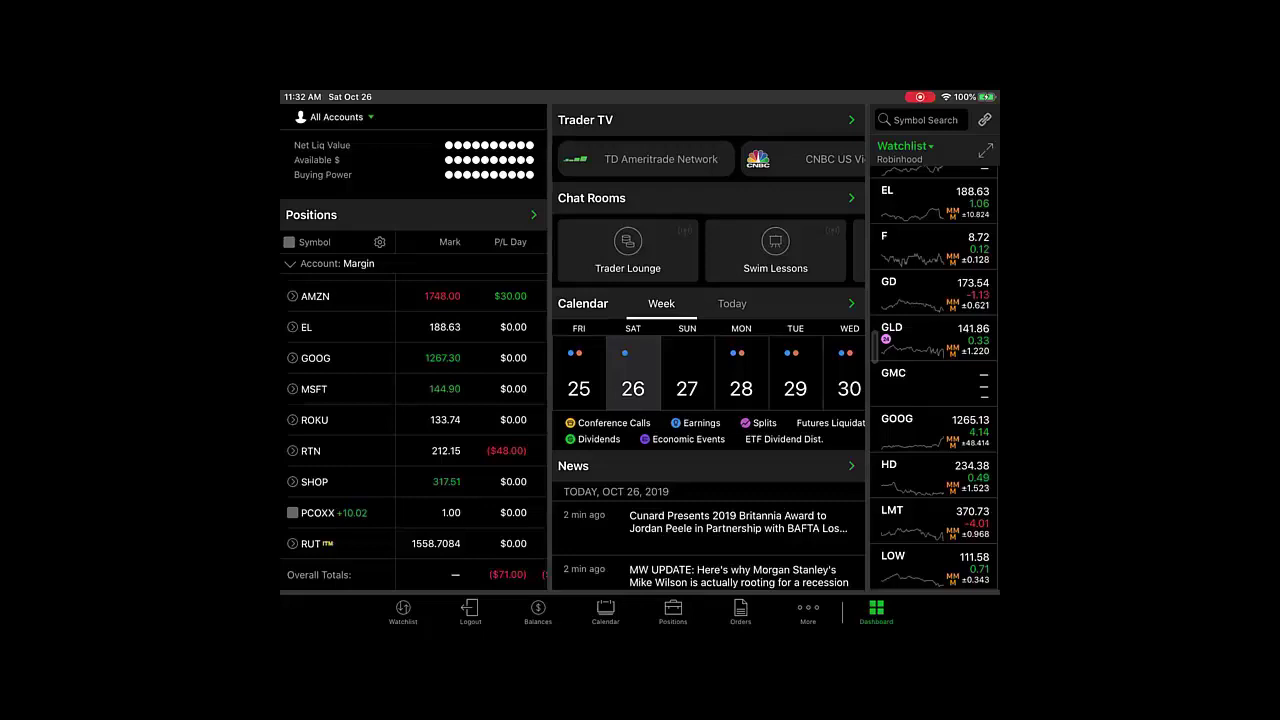
In the Columns Editor, move %Chng above P/L %, then delete it from the Positions table
{"action": "scroll", "coordinate": [470, 410], "scroll_direction": "right", "scroll_amount": 2}
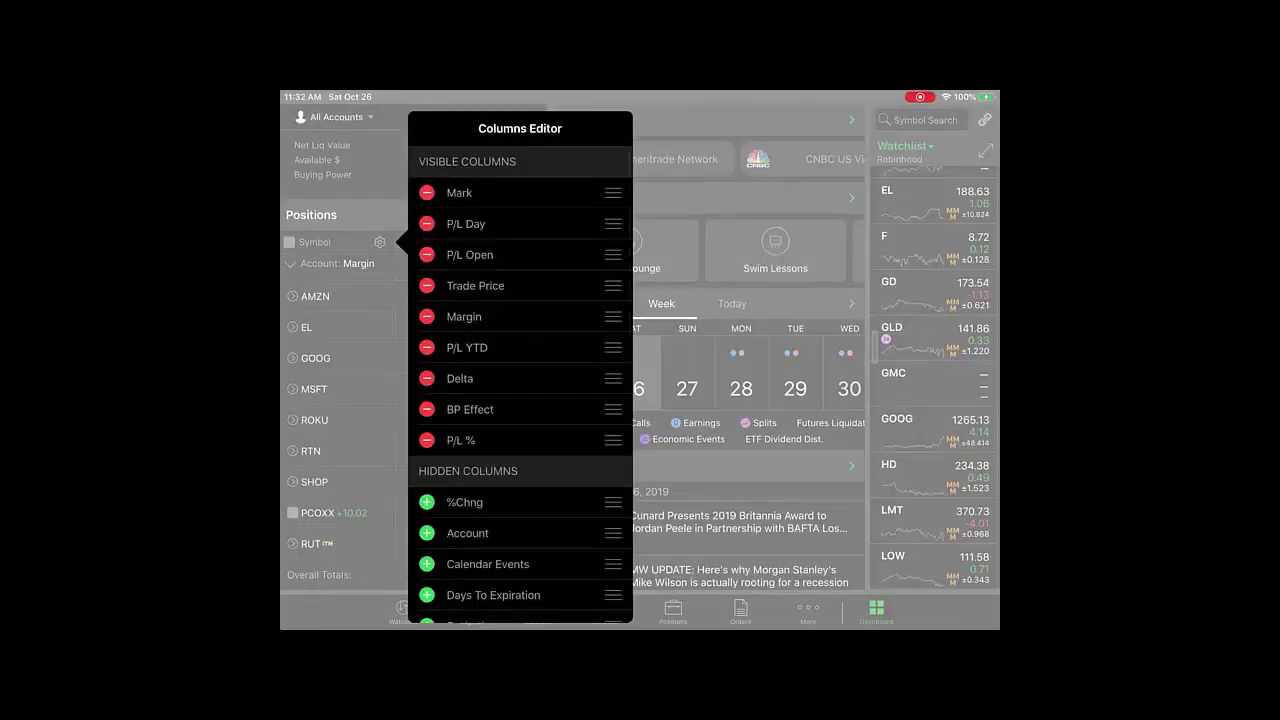
{"action": "left_click", "coordinate": [427, 192]}
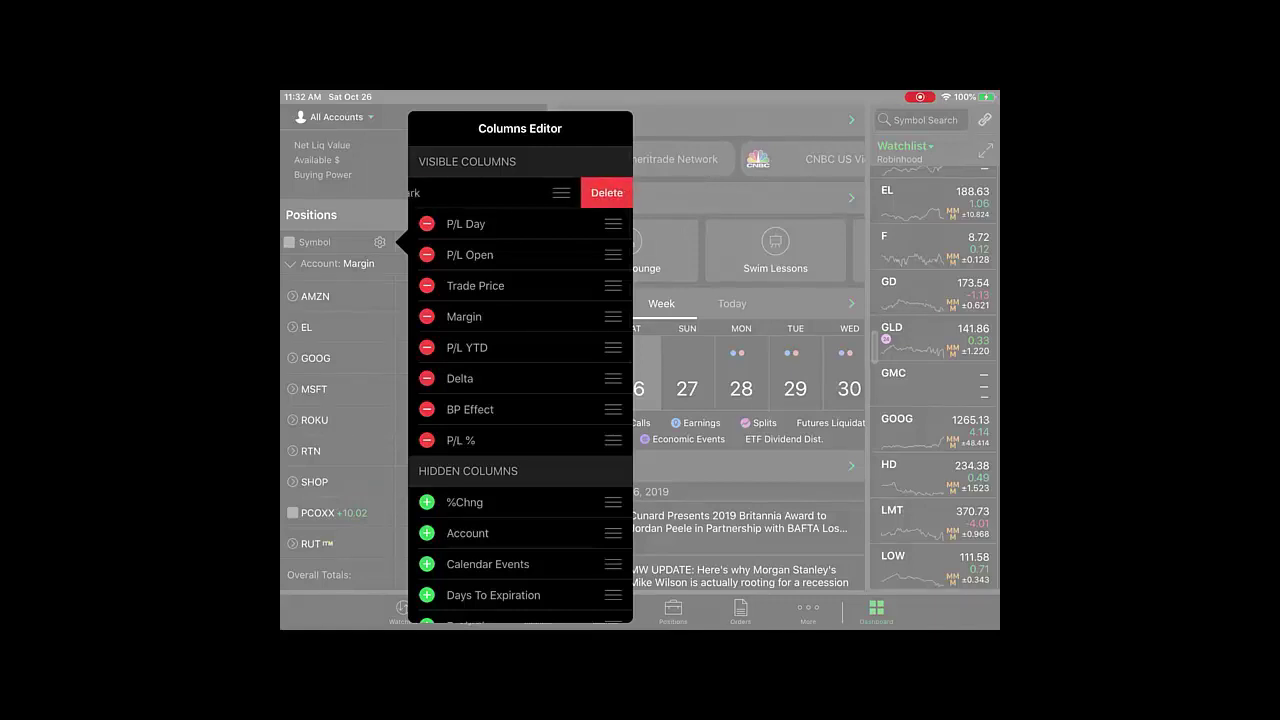
{"action": "left_click", "coordinate": [427, 192]}
{"action": "left_click", "coordinate": [427, 502]}
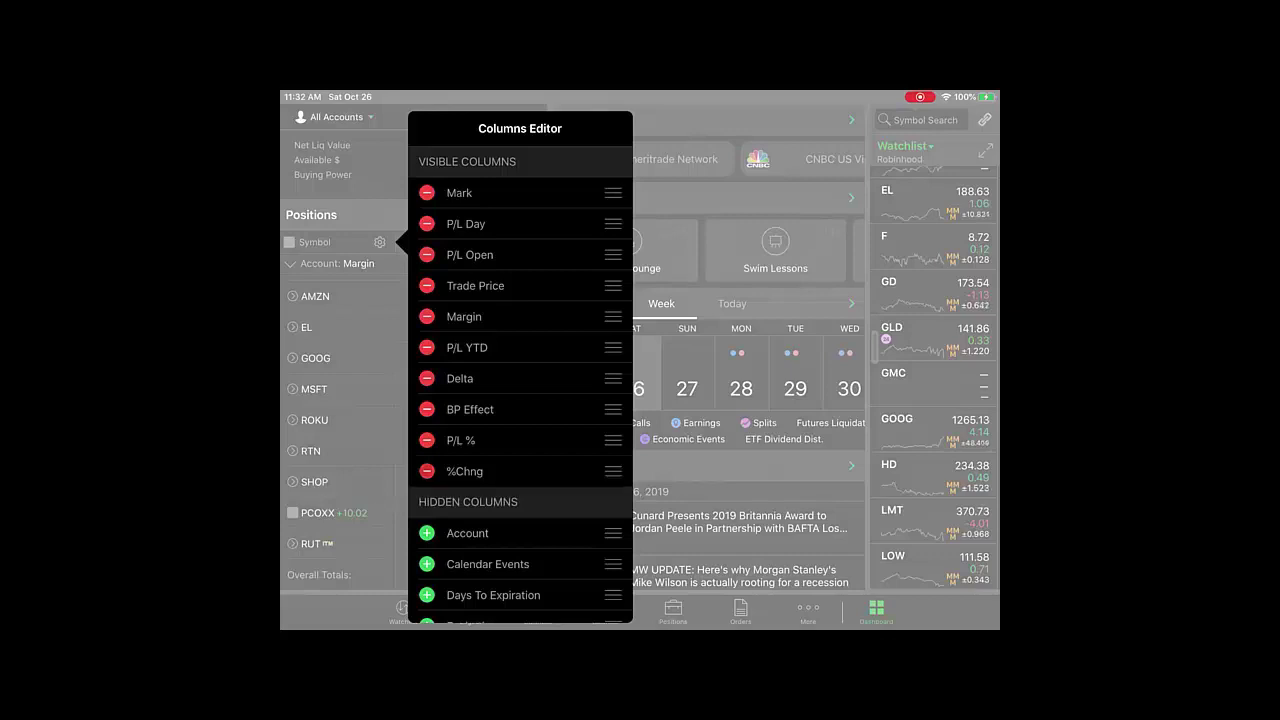
{"action": "mouse_move", "coordinate": [613, 471]}
{"action": "left_mouse_down"}
{"action": "mouse_move", "coordinate": [613, 223]}
{"action": "mouse_move", "coordinate": [500, 223]}
{"action": "left_mouse_up"}
{"action": "left_click", "coordinate": [610, 223]}
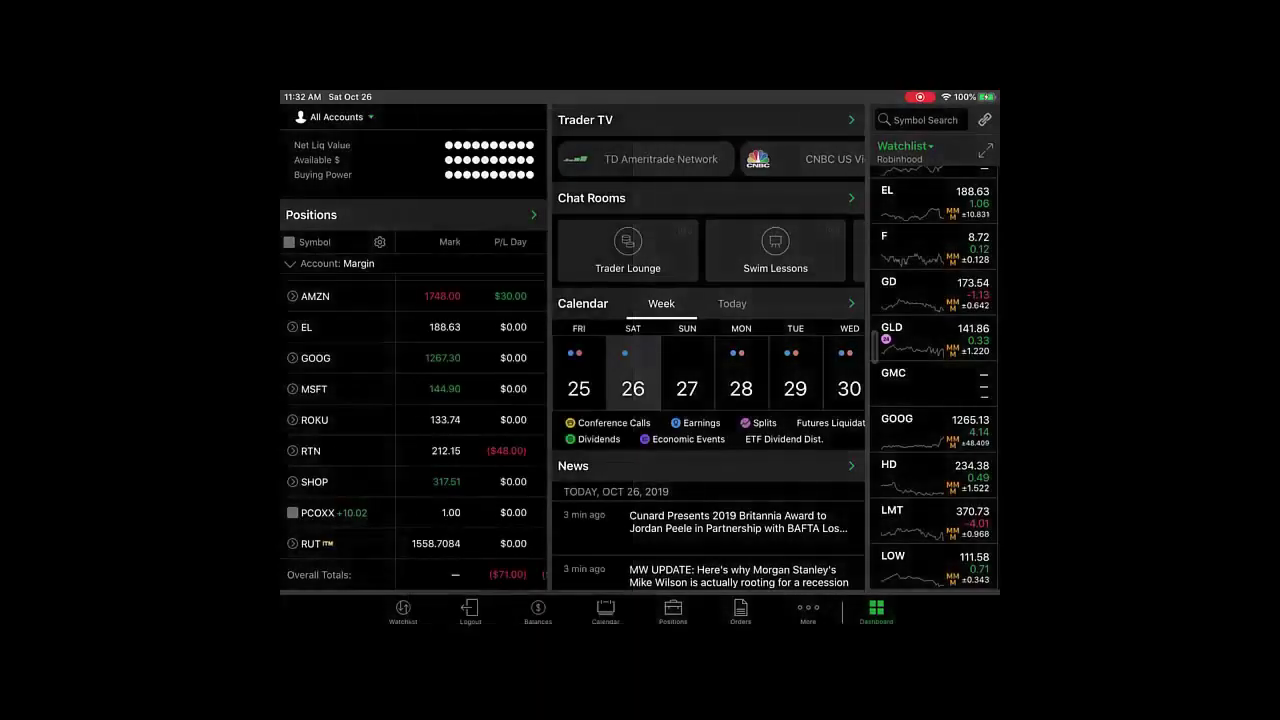
Scroll through the Positions columns from P/L Open to P/L %, ending on Mark and P/L Day
{"action": "scroll", "coordinate": [472, 408], "scroll_direction": "right", "scroll_amount": 5}
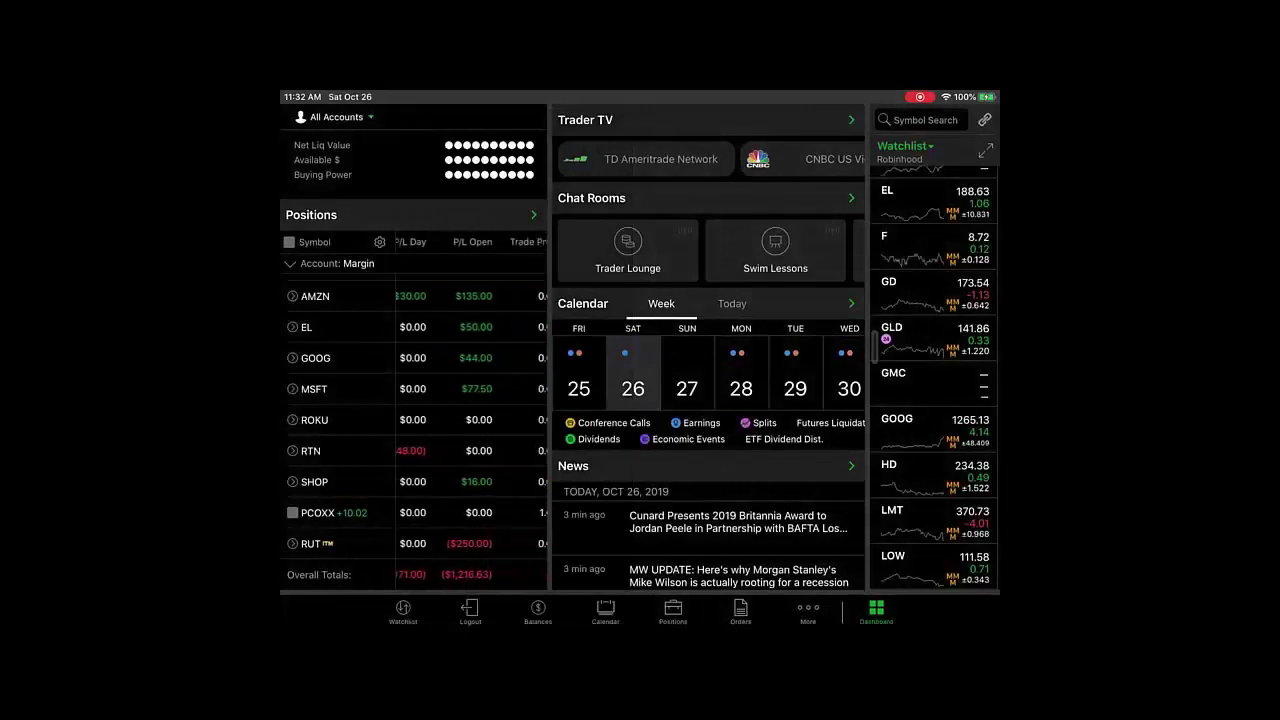
{"action": "scroll", "coordinate": [472, 408], "scroll_direction": "right", "scroll_amount": 5}
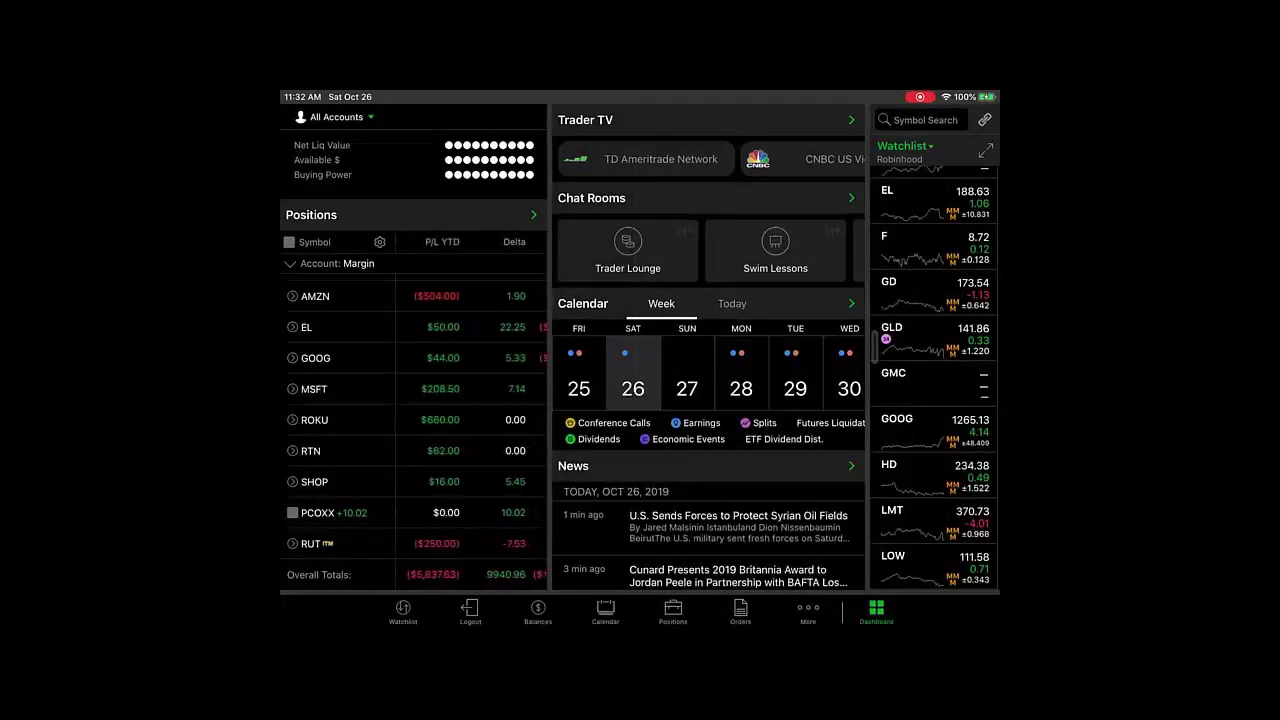
{"action": "scroll", "coordinate": [472, 408], "scroll_direction": "right", "scroll_amount": 3}
{"action": "scroll", "coordinate": [472, 408], "scroll_direction": "right", "scroll_amount": 2}
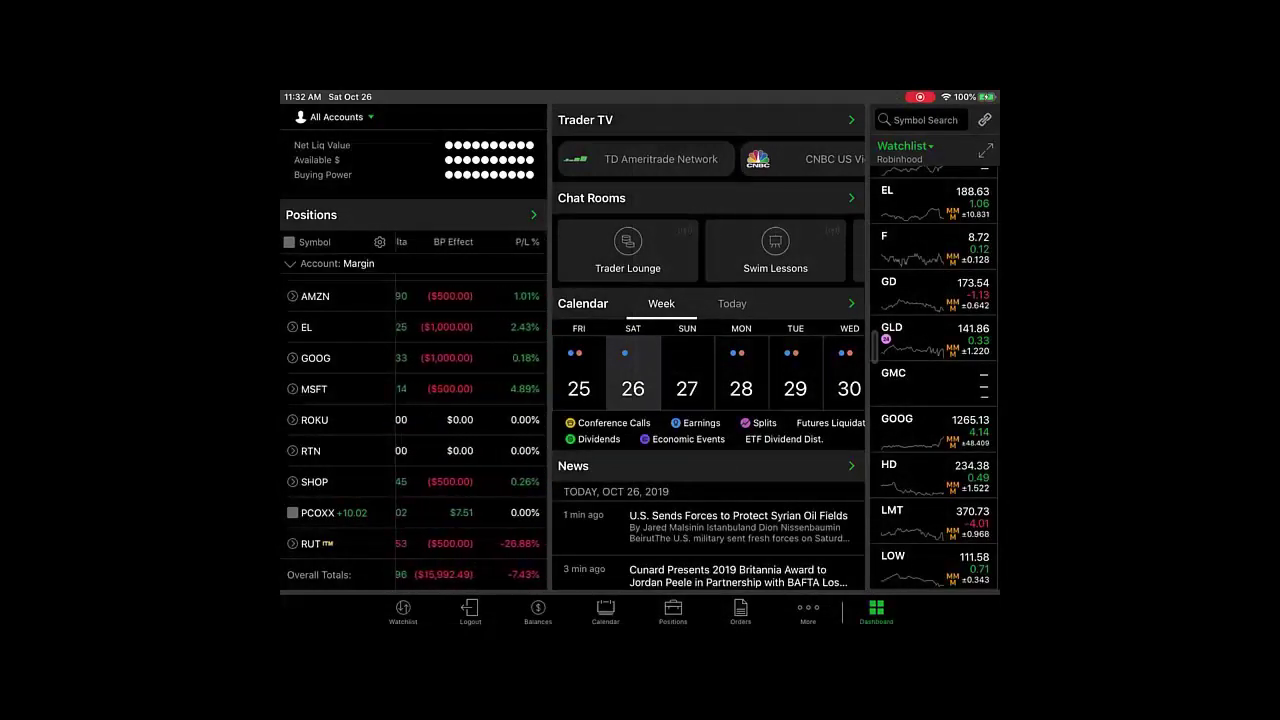
{"action": "scroll", "coordinate": [472, 408], "scroll_direction": "left", "scroll_amount": 3}
{"action": "scroll", "coordinate": [472, 408], "scroll_direction": "left", "scroll_amount": 3}
{"action": "scroll", "coordinate": [472, 408], "scroll_direction": "left", "scroll_amount": 3}
{"action": "scroll", "coordinate": [472, 408], "scroll_direction": "left", "scroll_amount": 3}
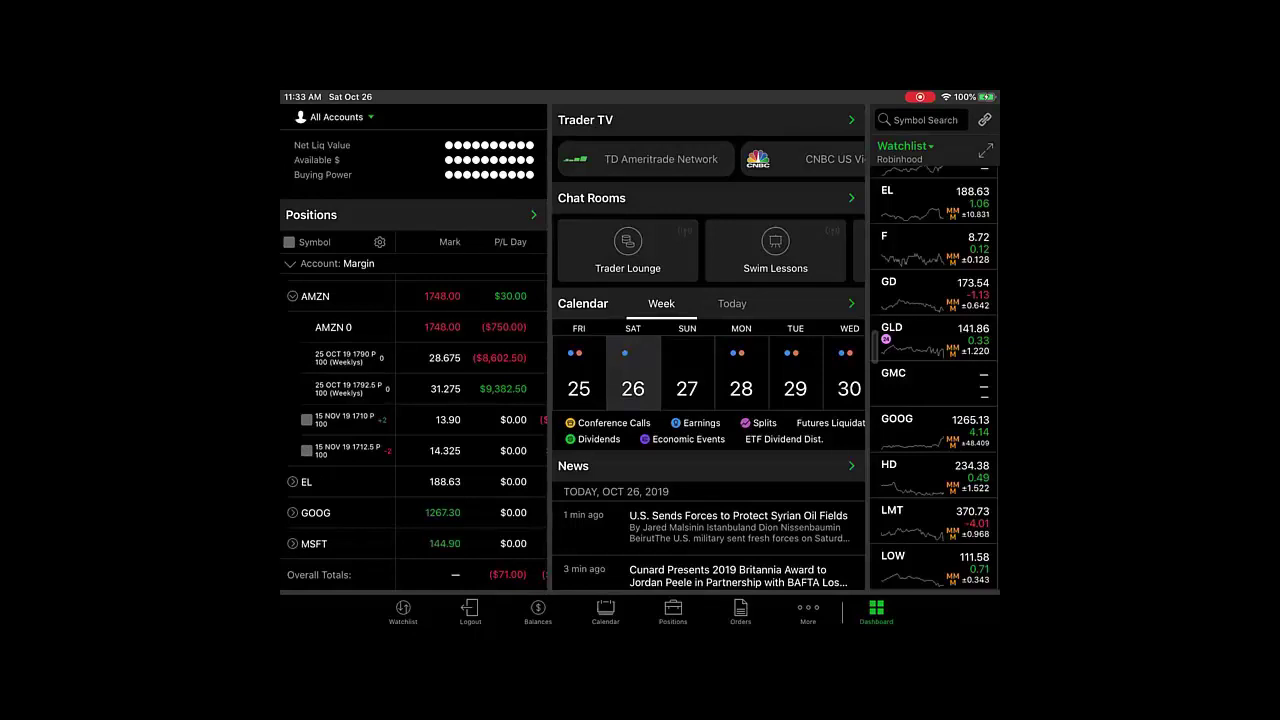
{"action": "scroll", "coordinate": [472, 409], "scroll_direction": "right", "scroll_amount": 2}
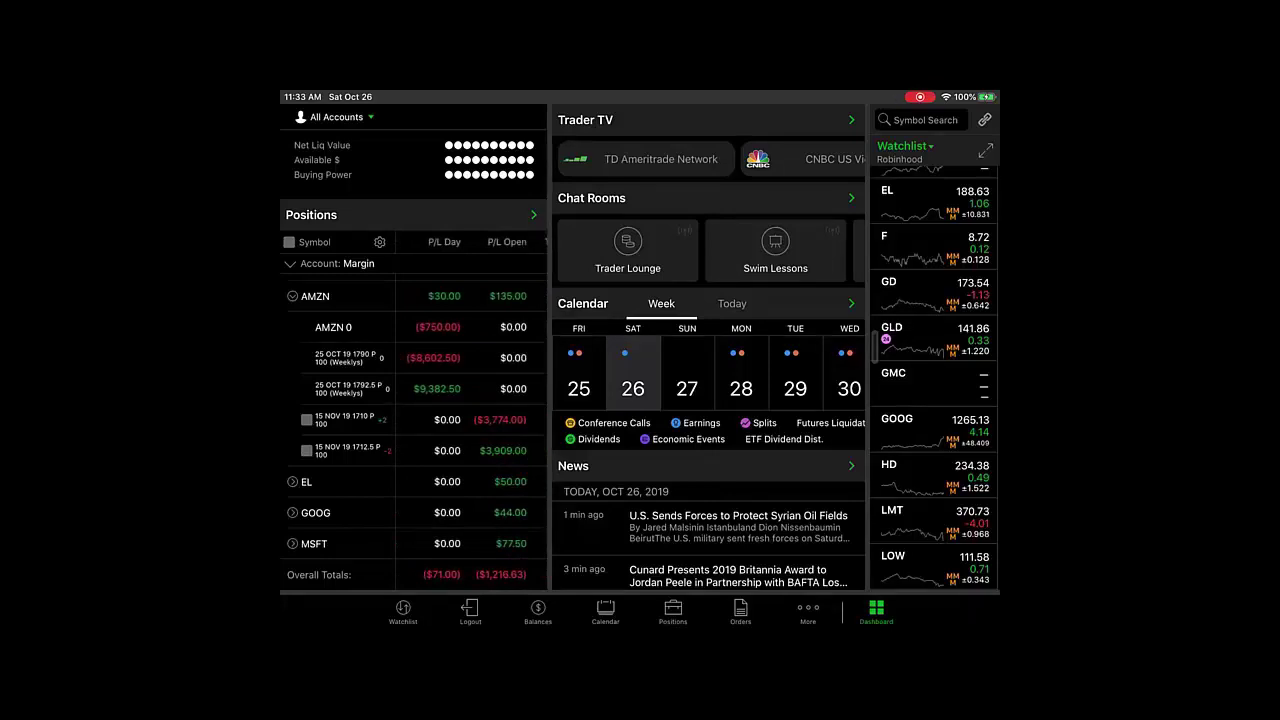
{"action": "scroll", "coordinate": [472, 409], "scroll_direction": "right", "scroll_amount": 2}
{"action": "scroll", "coordinate": [472, 409], "scroll_direction": "left", "scroll_amount": 2}
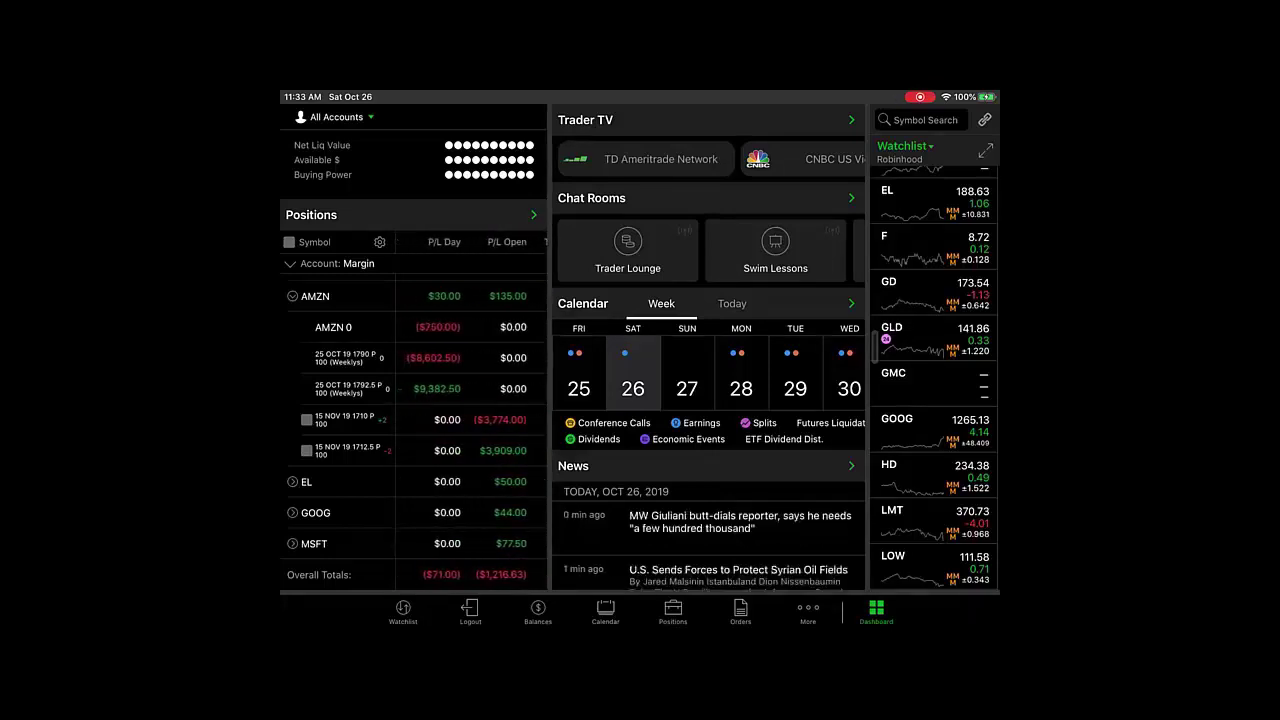
{"action": "scroll", "coordinate": [472, 409], "scroll_direction": "right", "scroll_amount": 2}
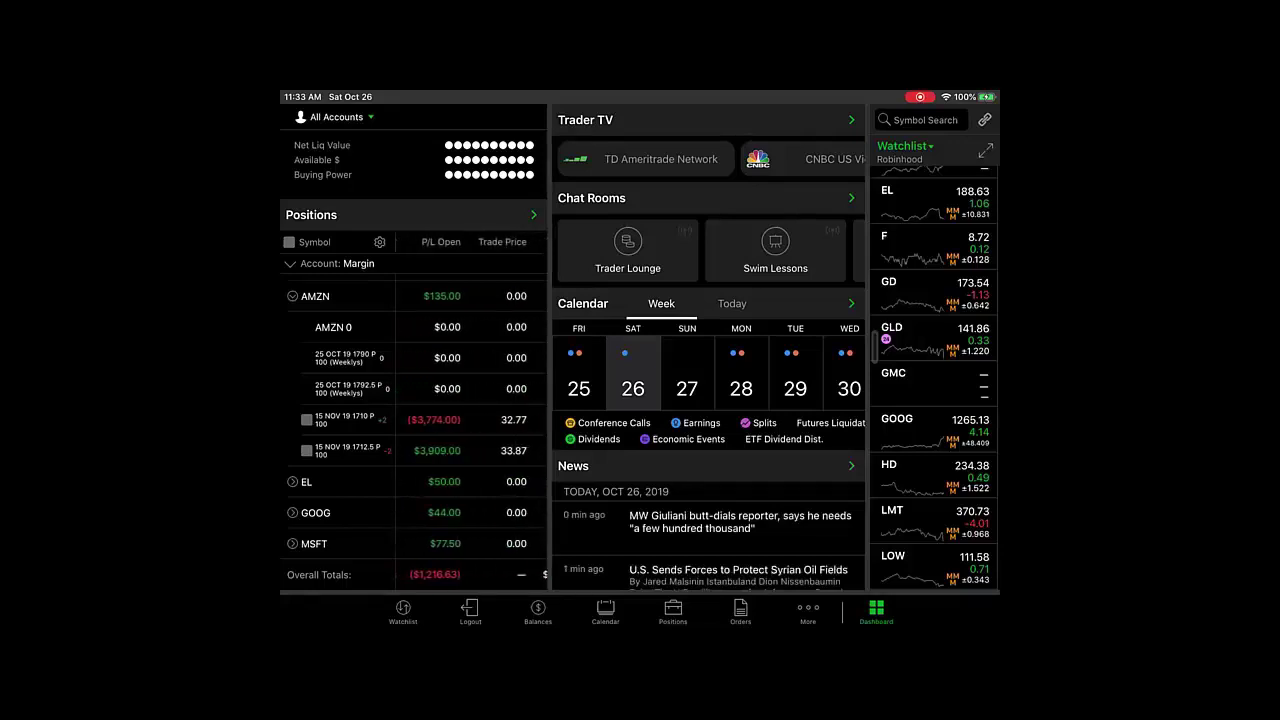
{"action": "scroll", "coordinate": [415, 420], "scroll_direction": "up", "scroll_amount": 1}
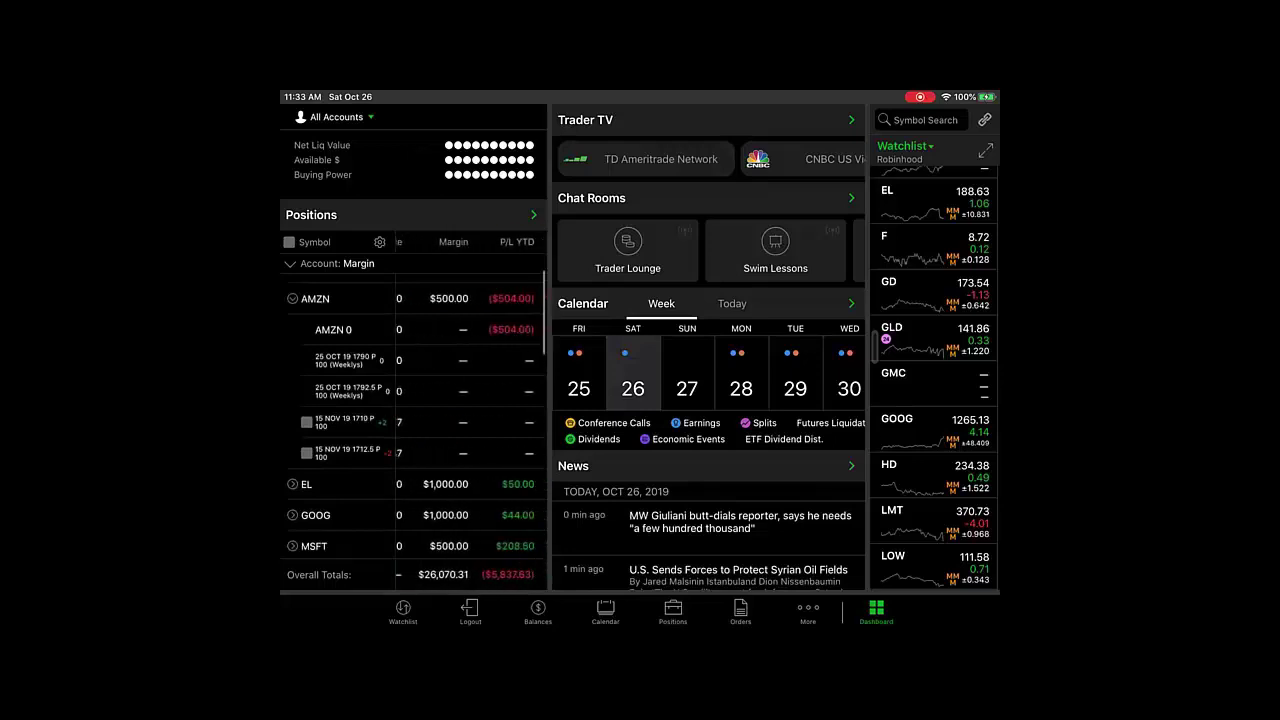
{"action": "scroll", "coordinate": [470, 409], "scroll_direction": "right", "scroll_amount": 5}
{"action": "scroll", "coordinate": [470, 409], "scroll_direction": "left", "scroll_amount": 6}
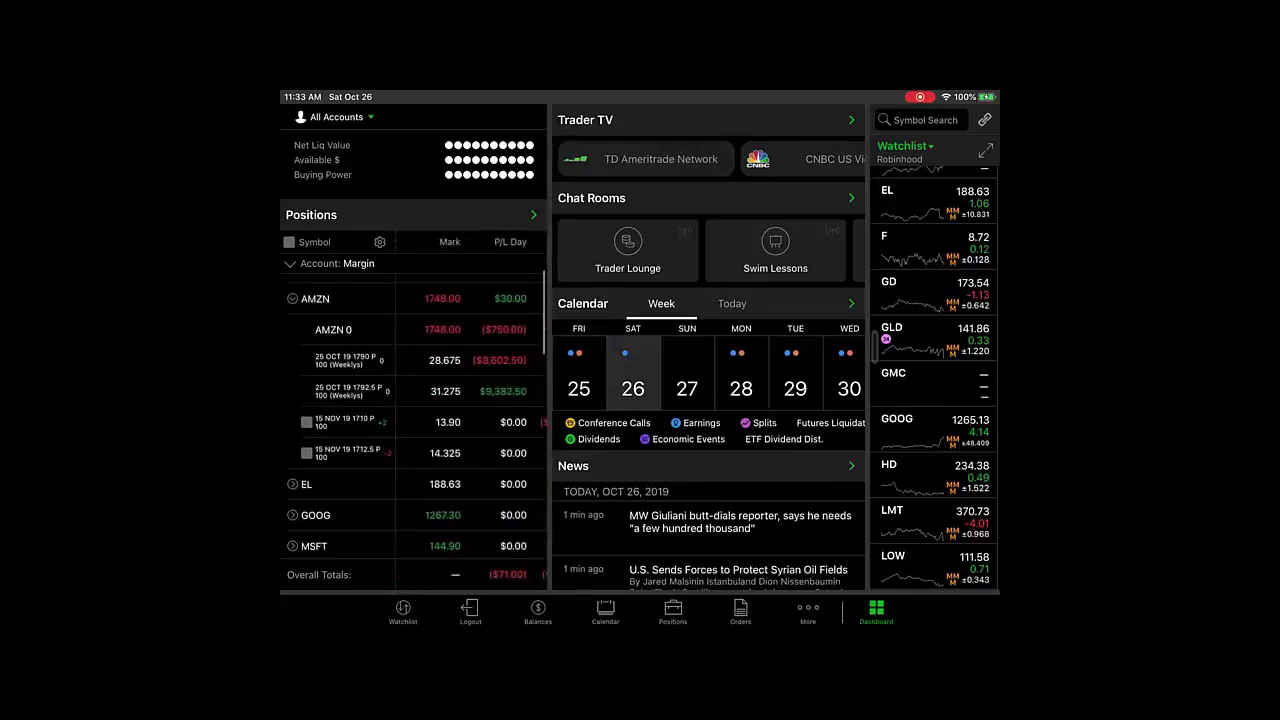
{"action": "left_click", "coordinate": [306, 422]}
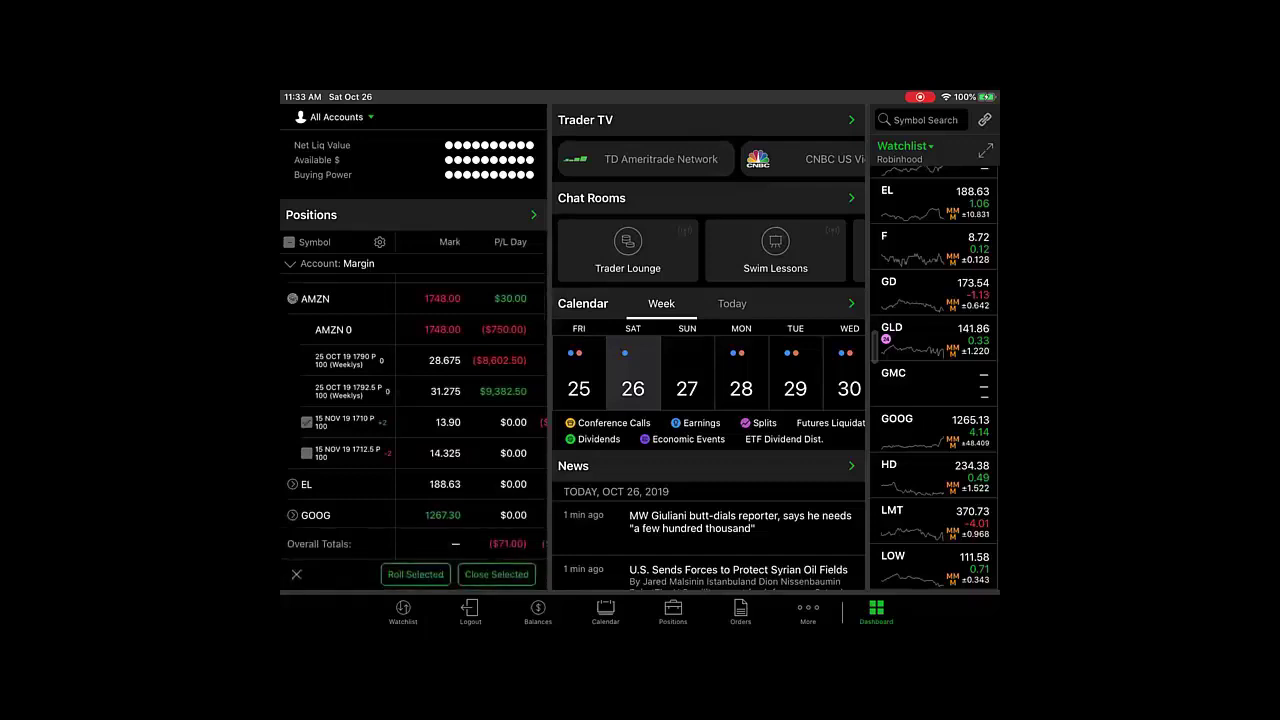
{"action": "left_click", "coordinate": [496, 574]}
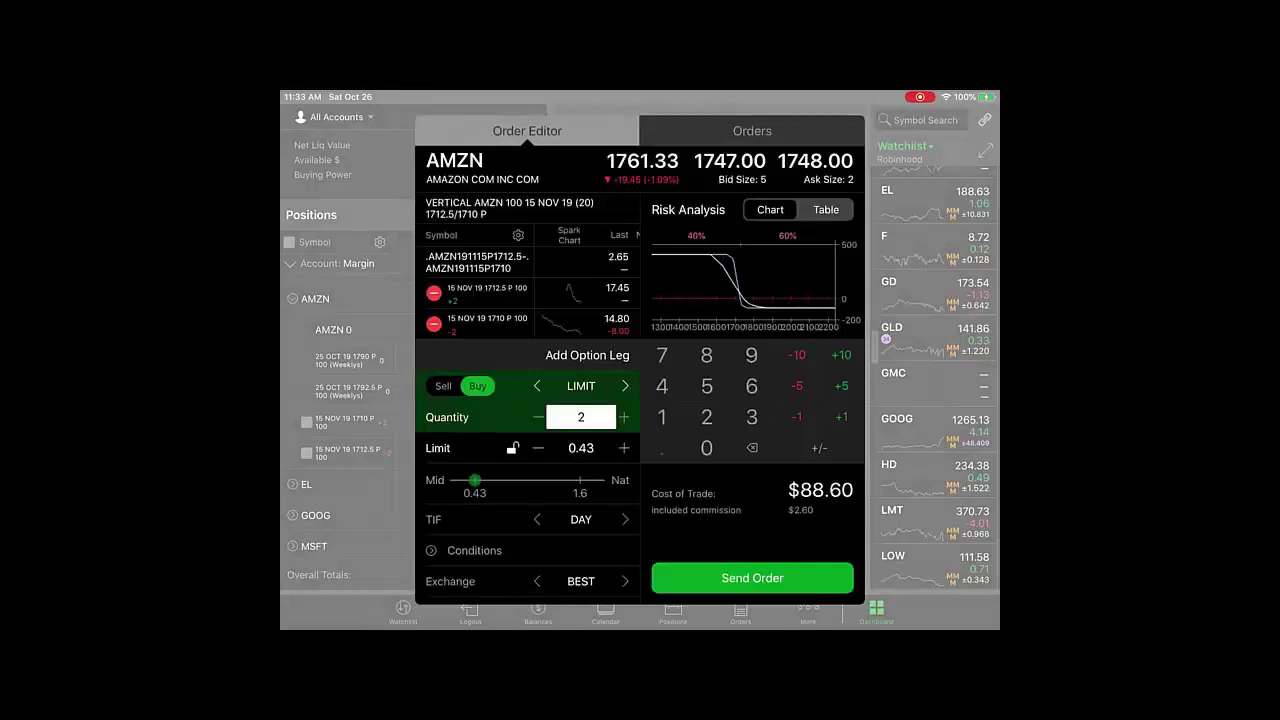
{"action": "left_click", "coordinate": [581, 448]}
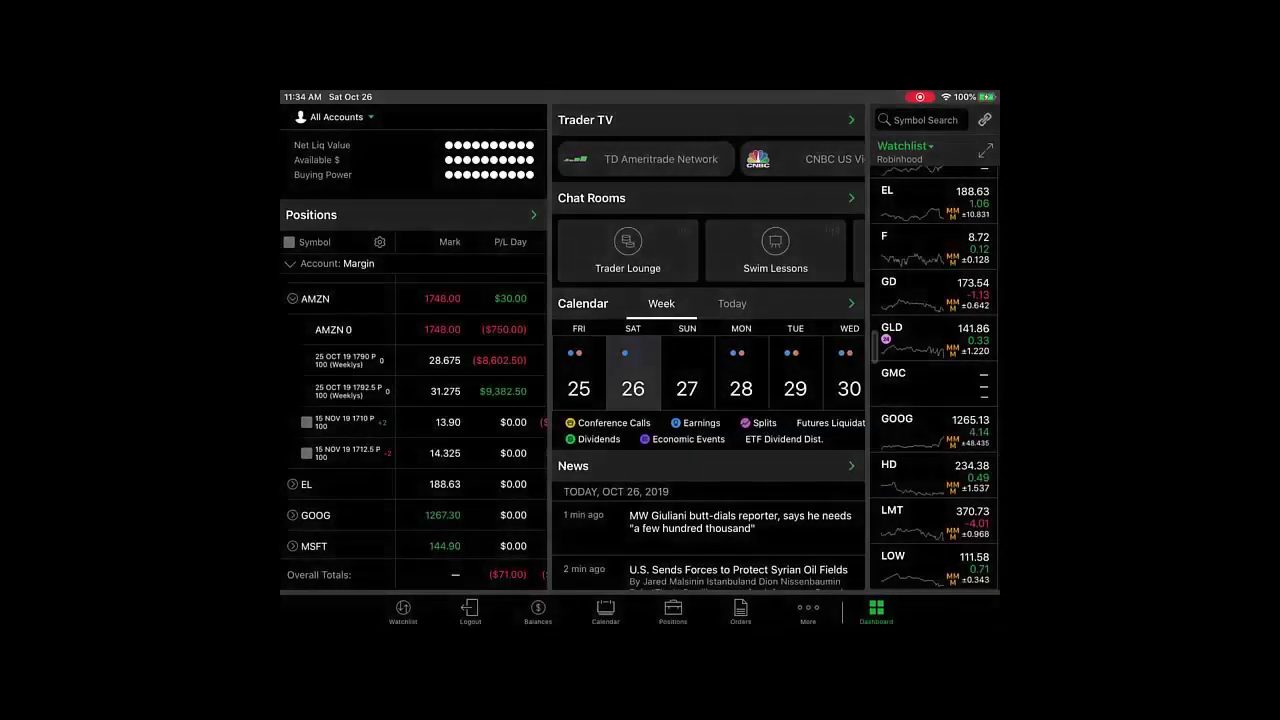
Collapse the AMZN position and expand GOOG to show its two November put legs
{"action": "scroll", "coordinate": [415, 420], "scroll_direction": "down", "scroll_amount": 1}
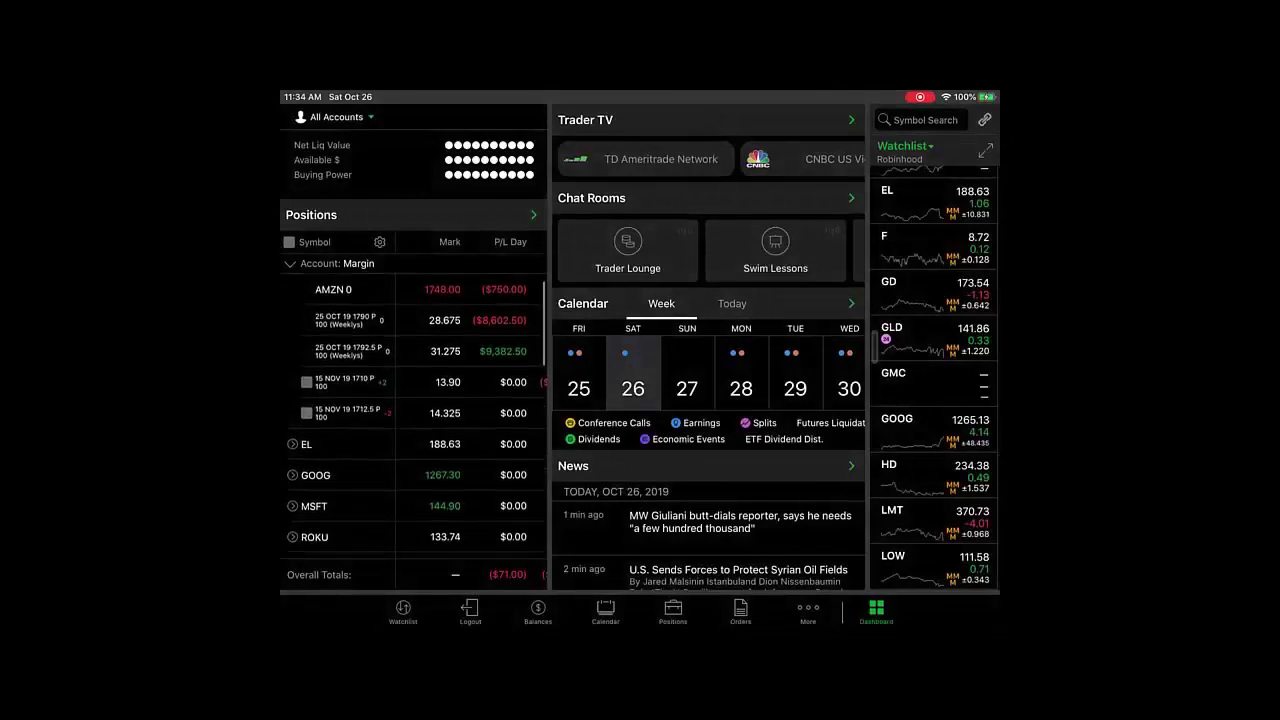
{"action": "left_click", "coordinate": [333, 289]}
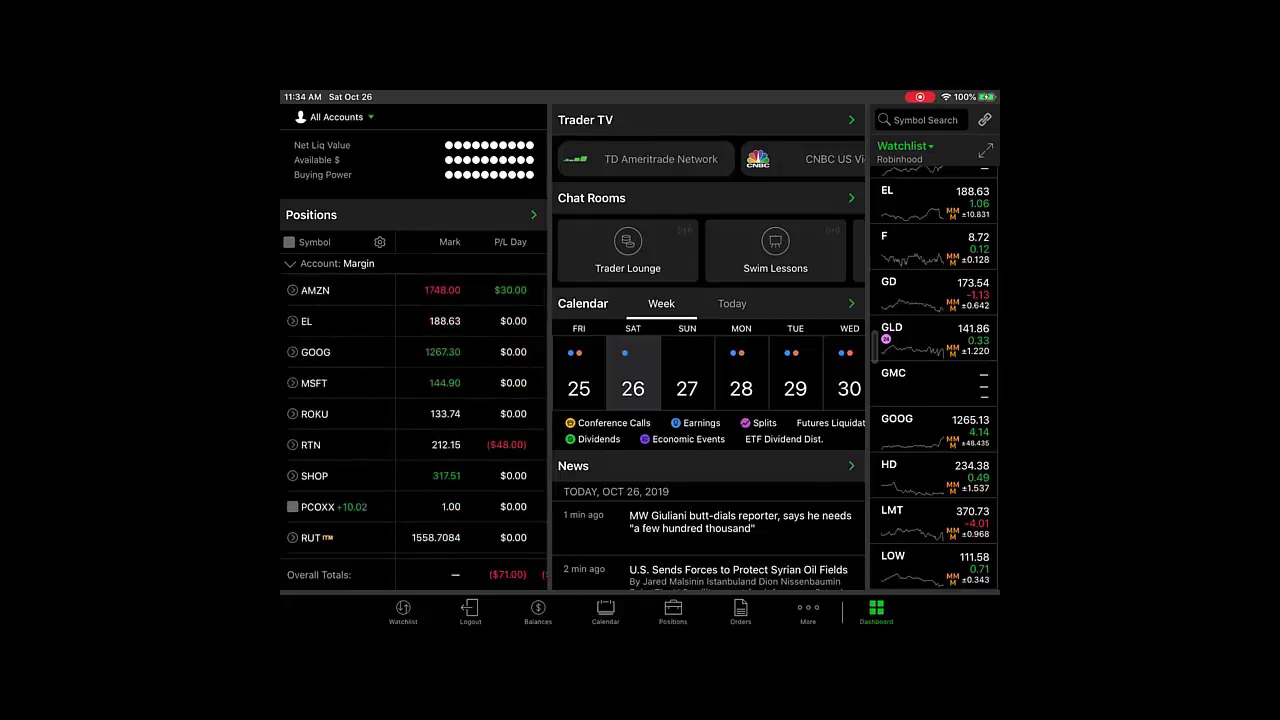
{"action": "scroll", "coordinate": [413, 405], "scroll_direction": "up", "scroll_amount": 2}
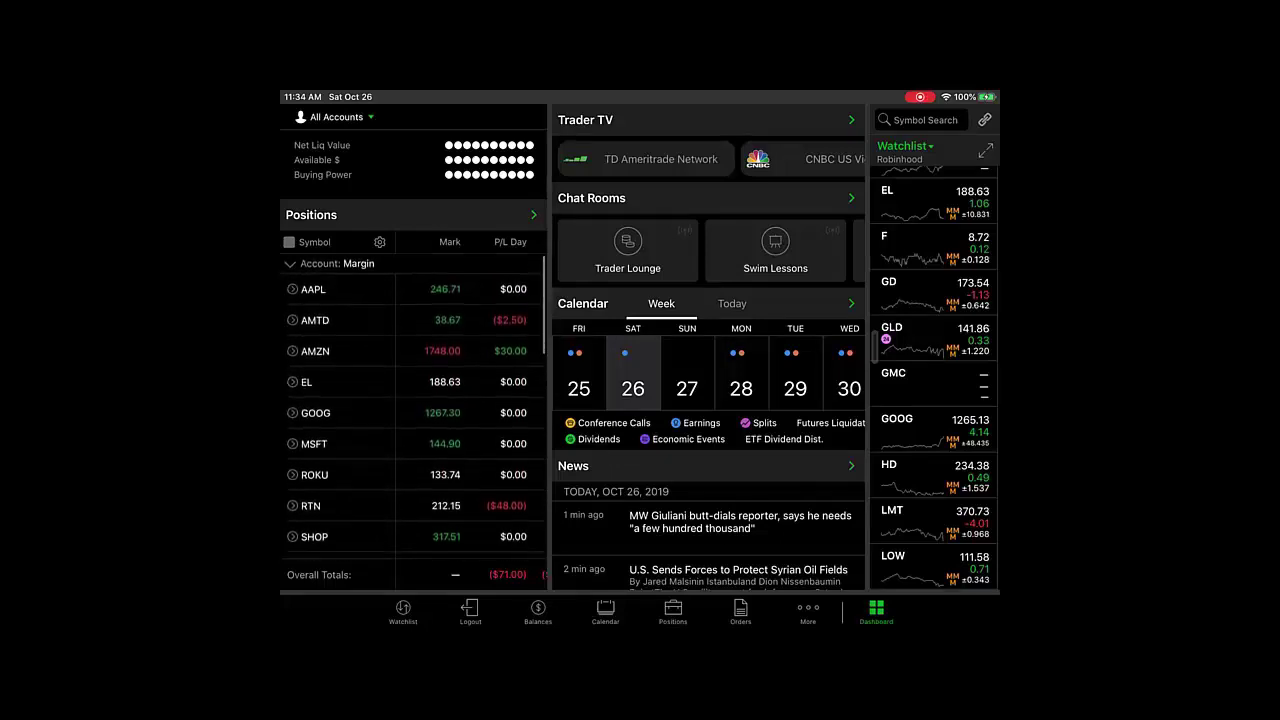
{"action": "left_click_drag", "start_coordinate": [500, 400], "coordinate": [440, 400]}
{"action": "left_click", "coordinate": [315, 412]}
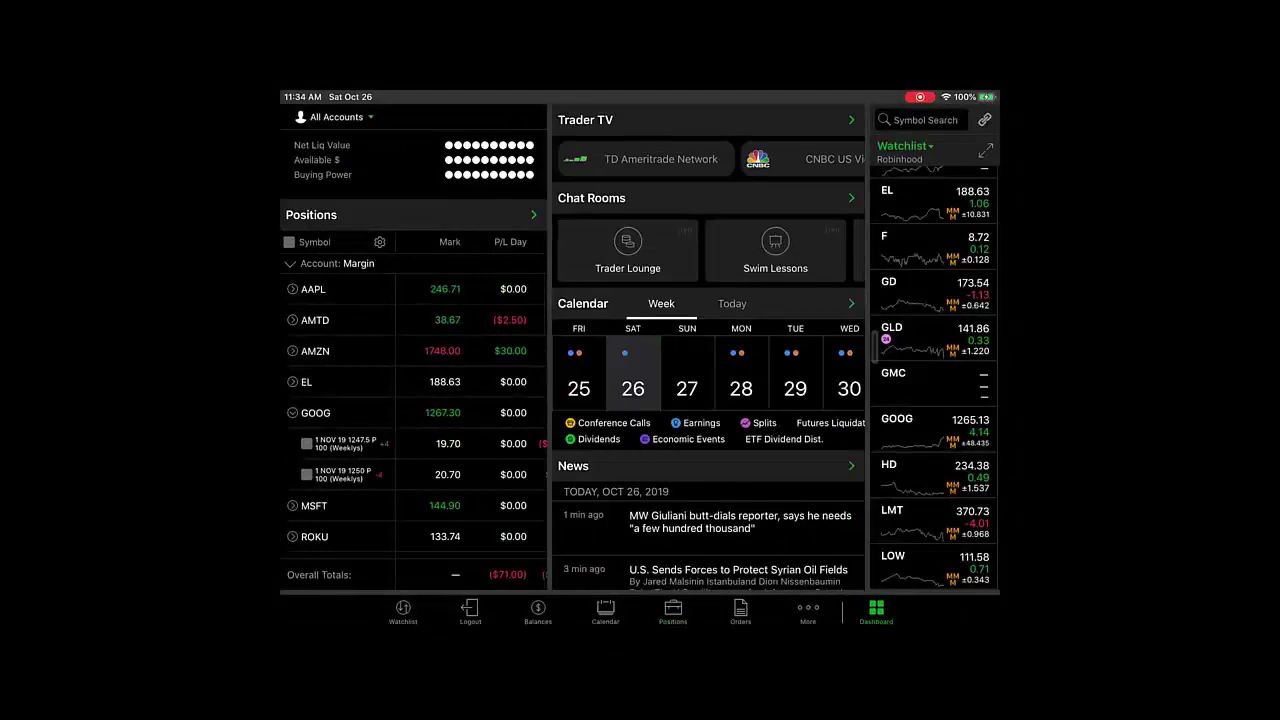
{"action": "scroll", "coordinate": [472, 408], "scroll_direction": "right", "scroll_amount": 3}
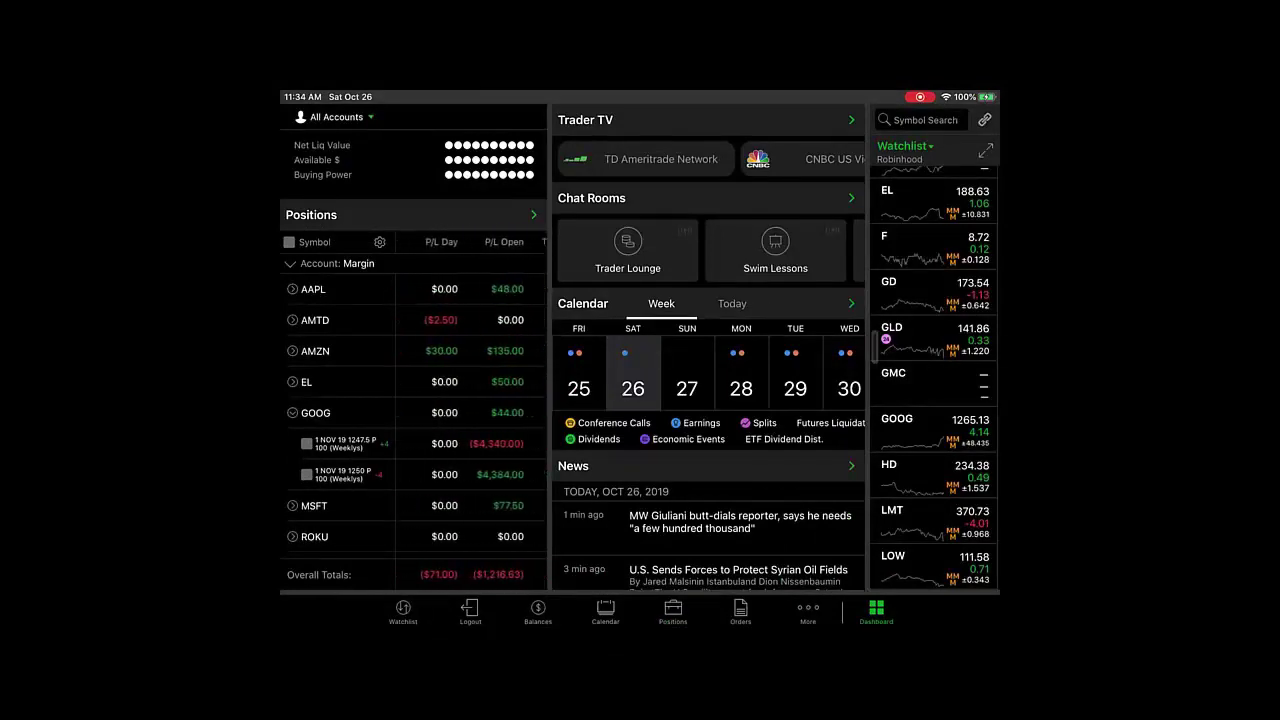
{"action": "scroll", "coordinate": [472, 408], "scroll_direction": "right", "scroll_amount": 2}
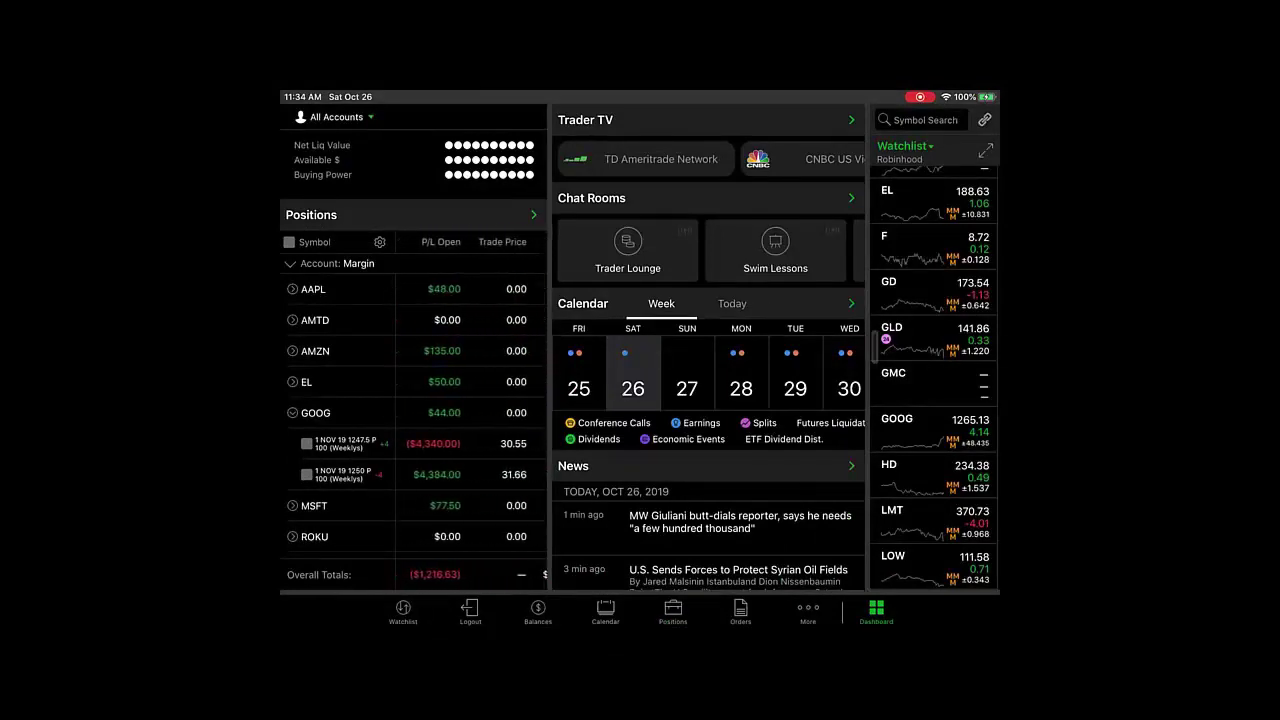
{"action": "scroll", "coordinate": [472, 408], "scroll_direction": "left", "scroll_amount": 3}
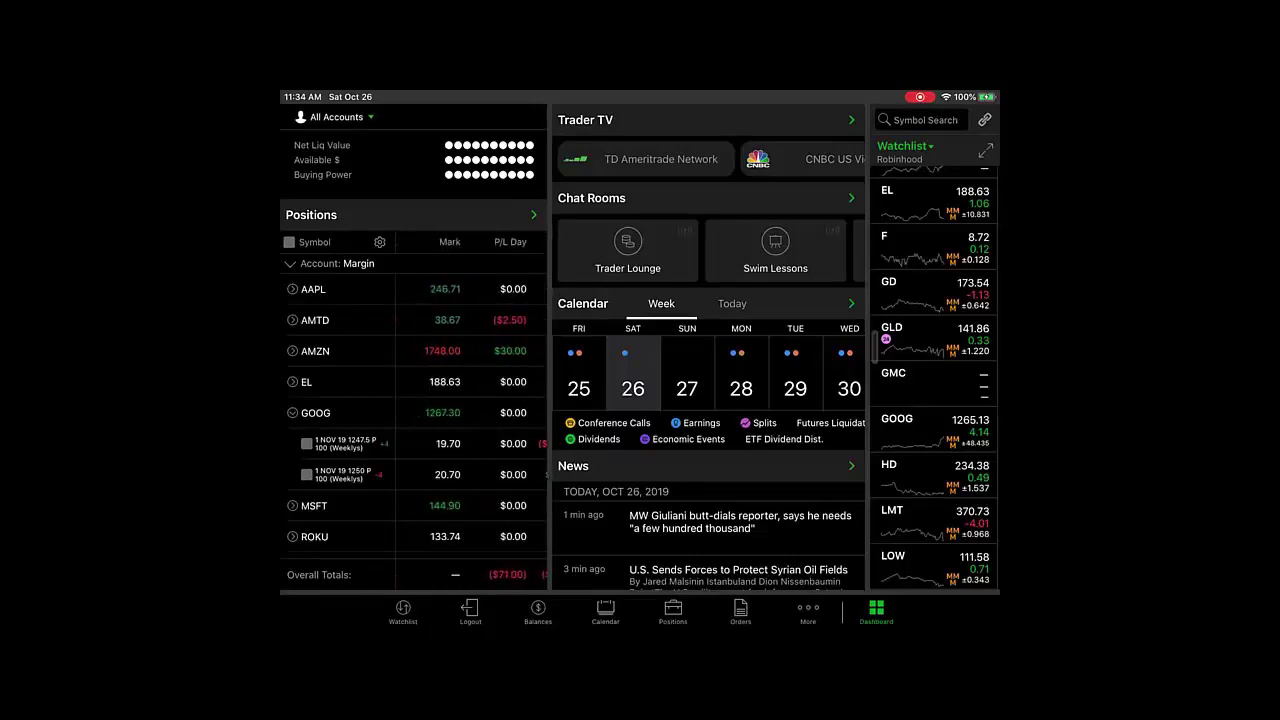
{"action": "scroll", "coordinate": [472, 408], "scroll_direction": "right", "scroll_amount": 3}
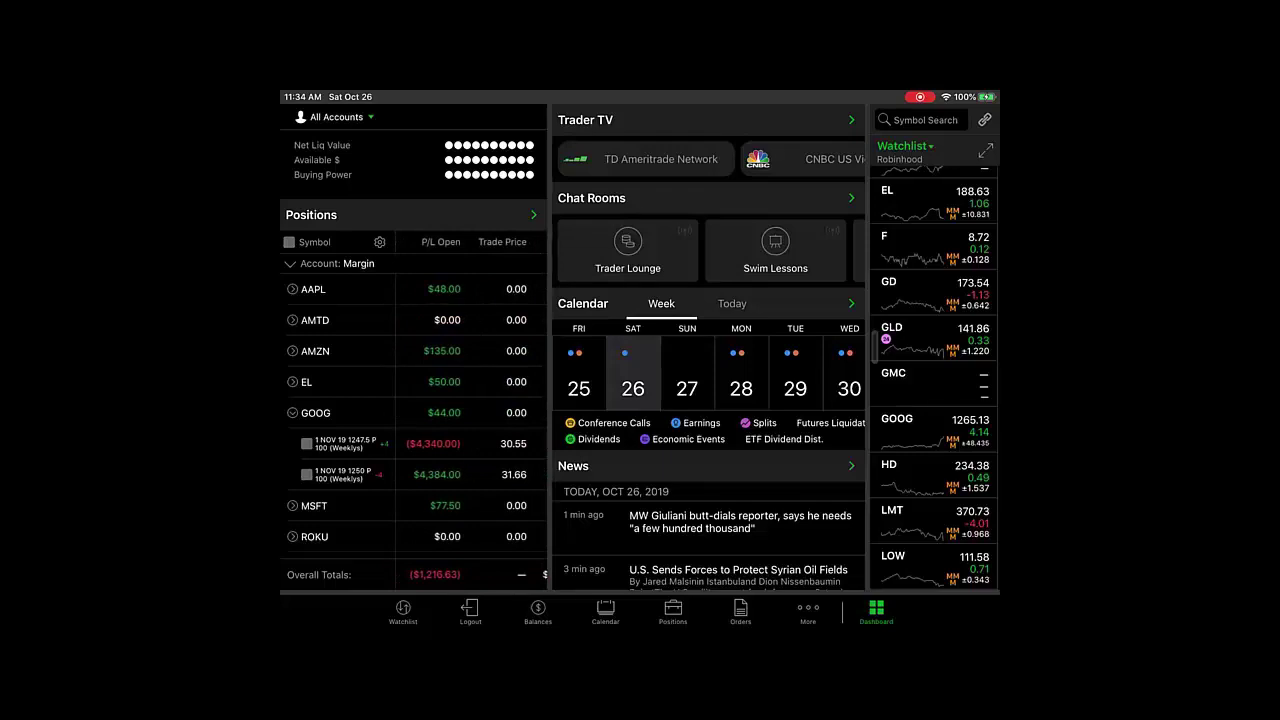
Expand and collapse AAPL, then scroll down to the Roth account's RUT and SPX holdings
{"action": "scroll", "coordinate": [472, 408], "scroll_direction": "down", "scroll_amount": 1}
{"action": "scroll", "coordinate": [472, 408], "scroll_direction": "down", "scroll_amount": 2}
{"action": "scroll", "coordinate": [472, 408], "scroll_direction": "up", "scroll_amount": 5}
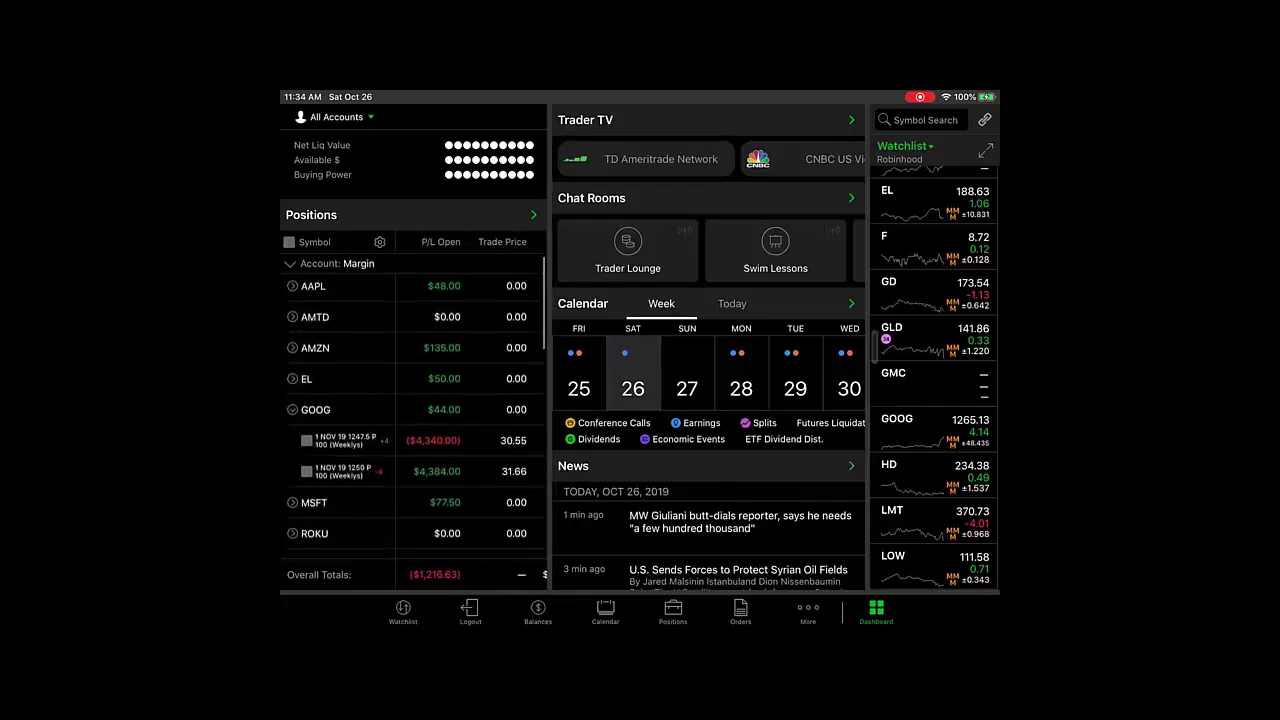
{"action": "scroll", "coordinate": [415, 410], "scroll_direction": "down", "scroll_amount": 3}
{"action": "scroll", "coordinate": [415, 410], "scroll_direction": "up", "scroll_amount": 3}
{"action": "scroll", "coordinate": [470, 410], "scroll_direction": "left", "scroll_amount": 2}
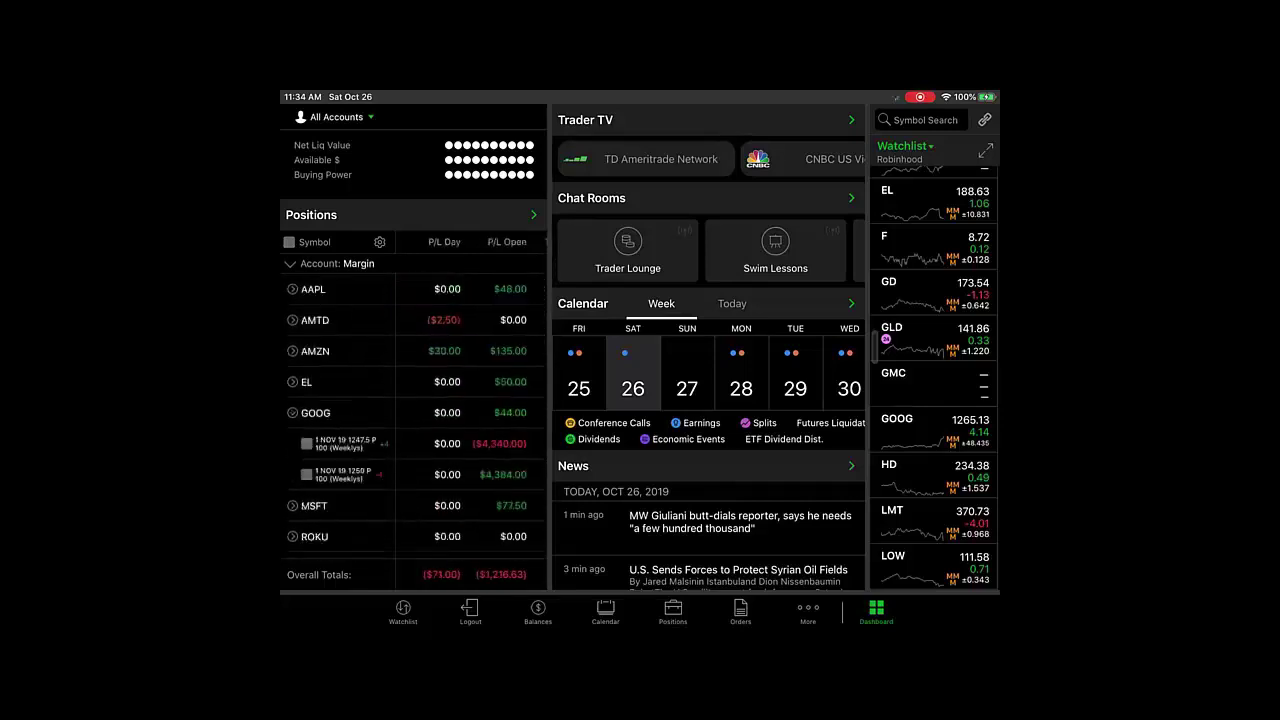
{"action": "left_click", "coordinate": [292, 289]}
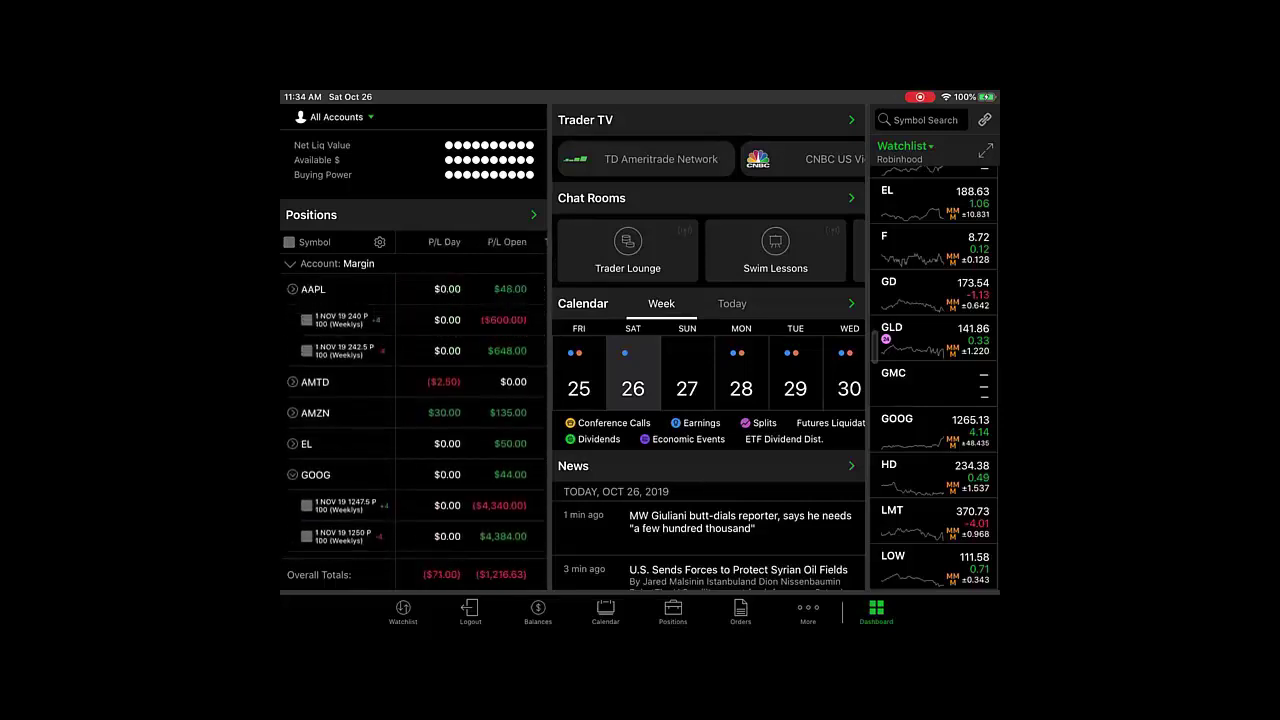
{"action": "scroll", "coordinate": [415, 410], "scroll_direction": "up", "scroll_amount": 2}
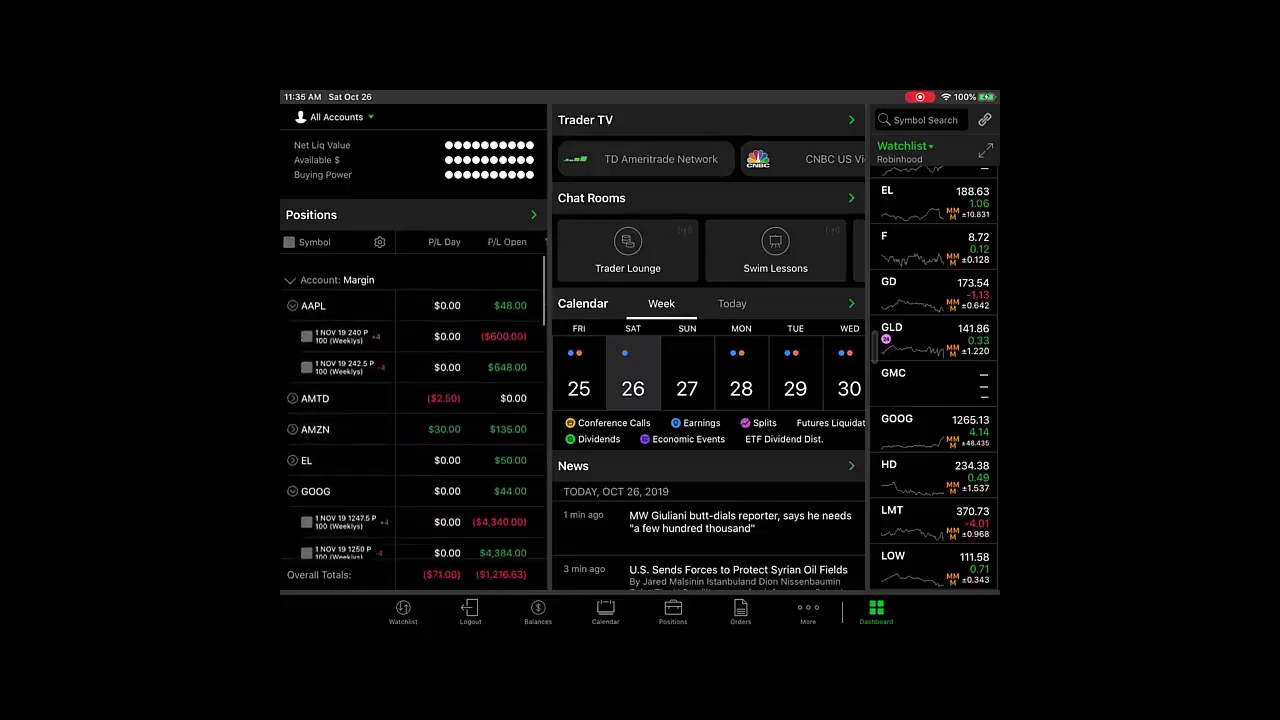
{"action": "scroll", "coordinate": [414, 407], "scroll_direction": "down", "scroll_amount": 1}
{"action": "left_click", "coordinate": [292, 289]}
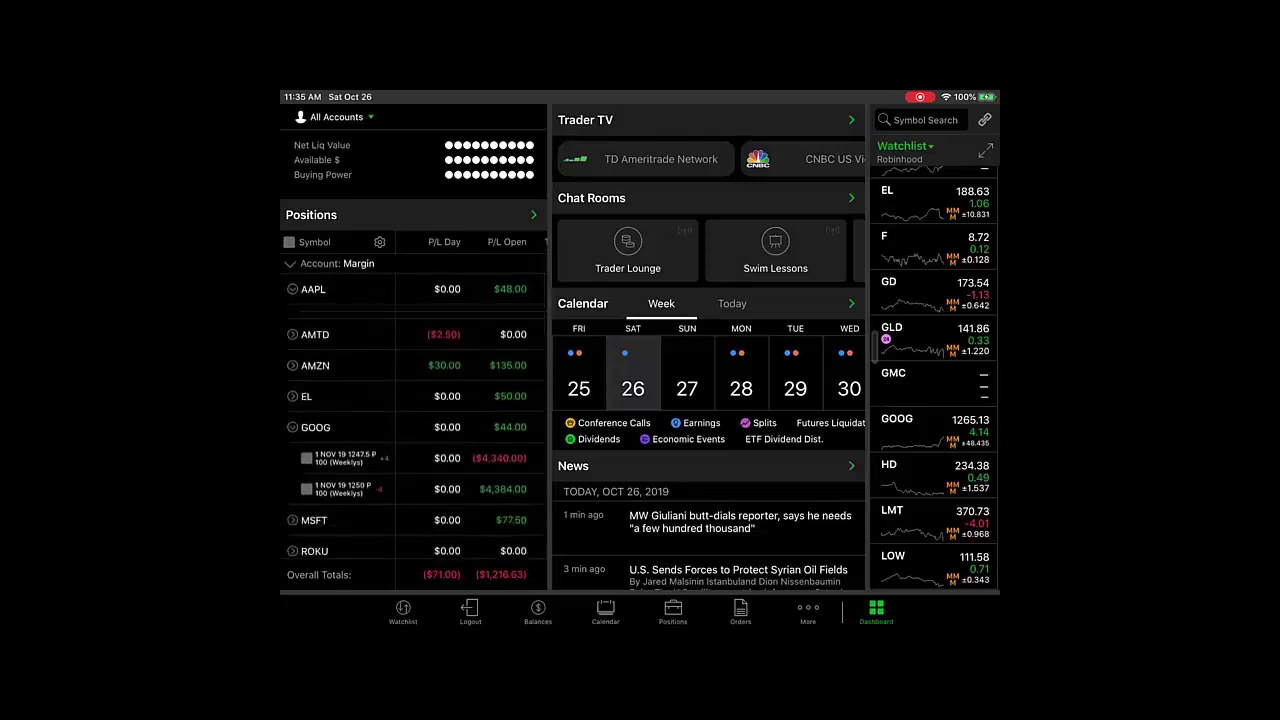
{"action": "scroll", "coordinate": [414, 420], "scroll_direction": "down", "scroll_amount": 1}
{"action": "scroll", "coordinate": [414, 420], "scroll_direction": "down", "scroll_amount": 10}
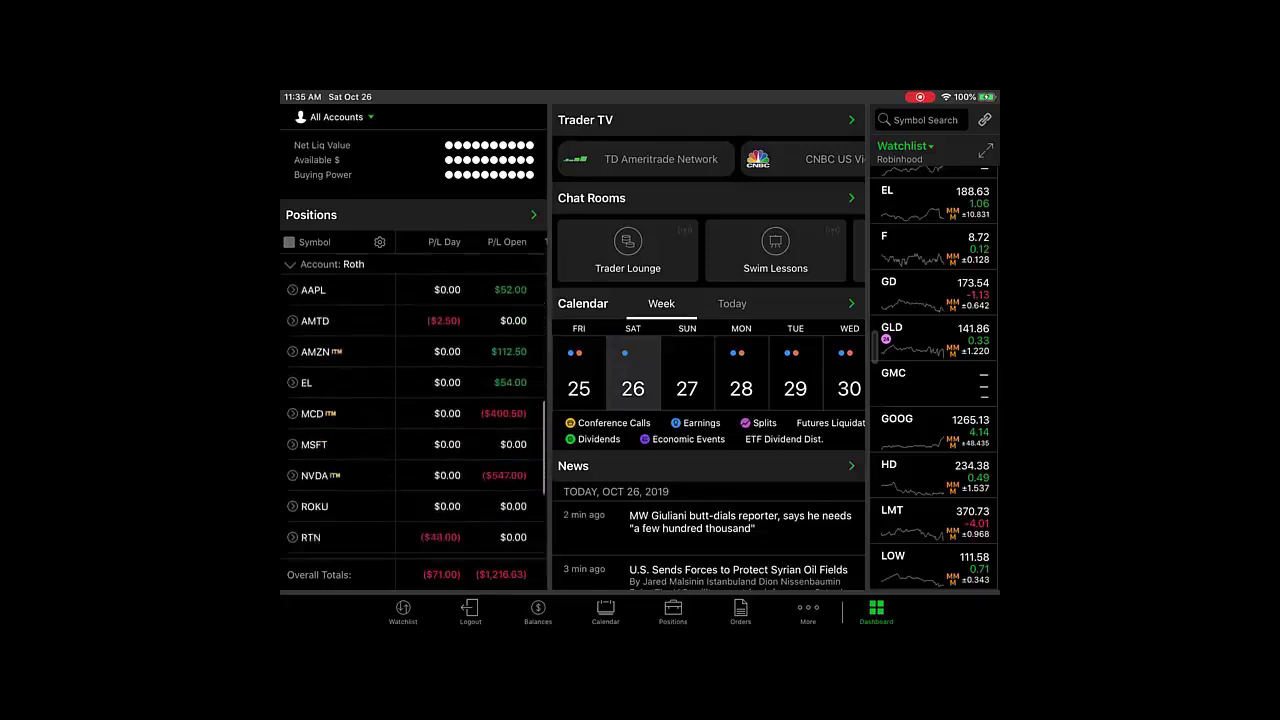
{"action": "scroll", "coordinate": [414, 420], "scroll_direction": "down", "scroll_amount": 5}
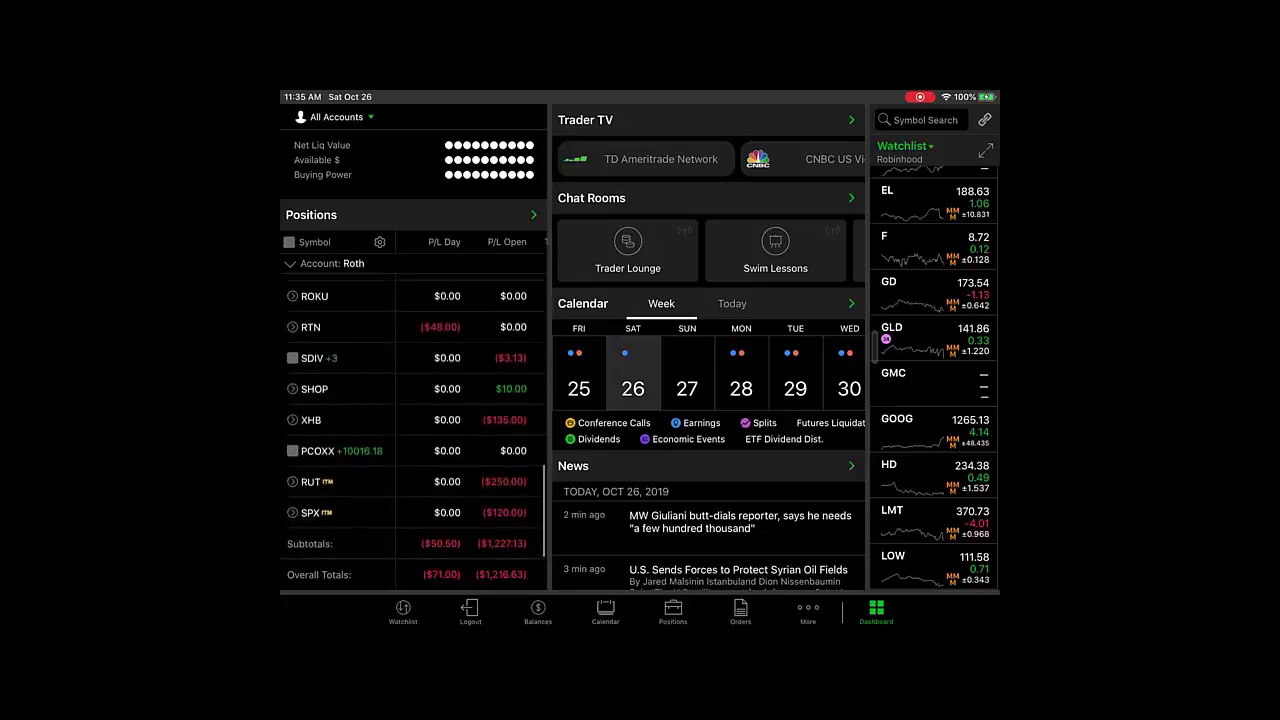